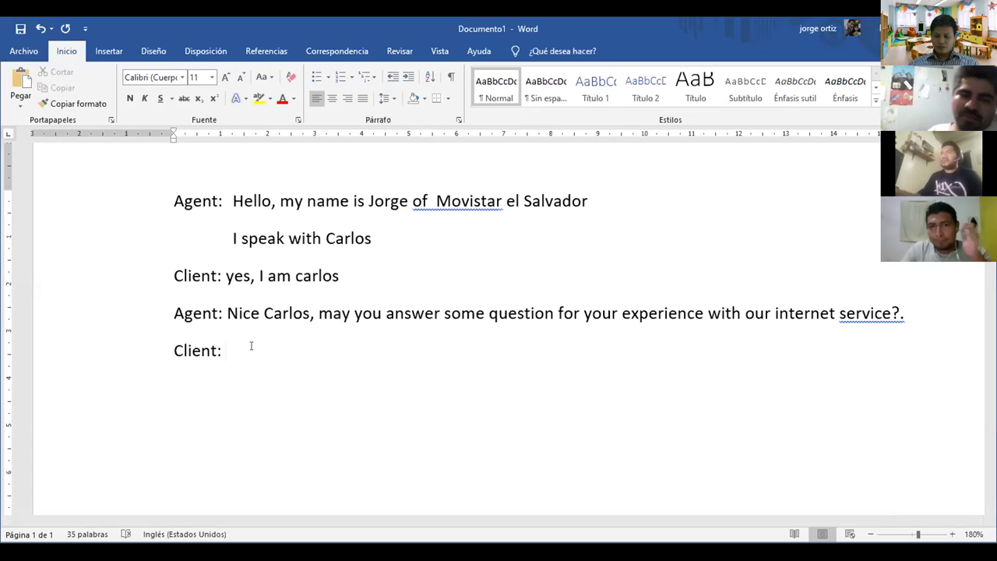
Step: Remove the period after "service?" and write "yes, I have a five minute" as the client's reply on the last line
{"action": "key", "text": "BackSpace"}
{"action": "left_click", "coordinate": [266, 347]}
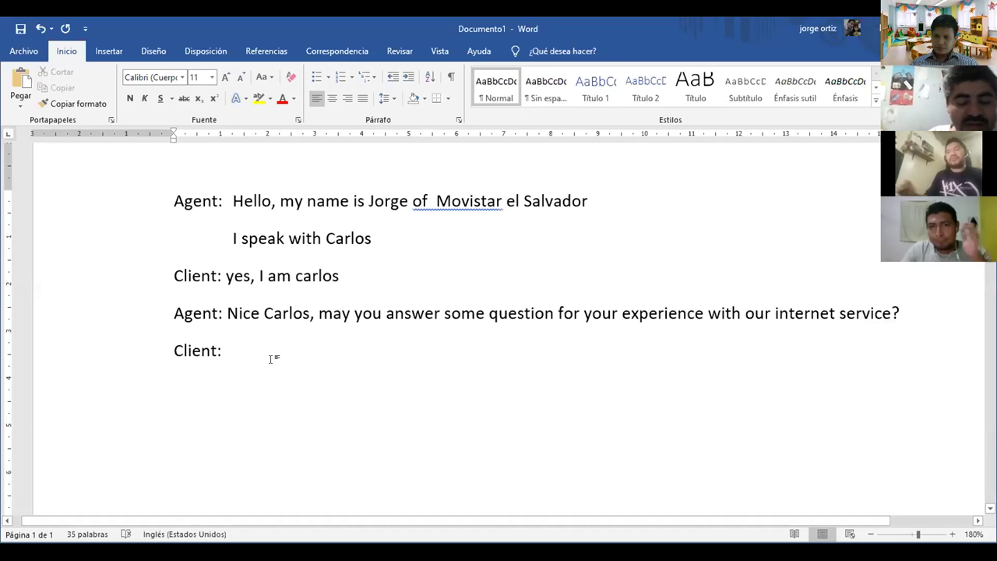
{"action": "type", "text": "yes"}
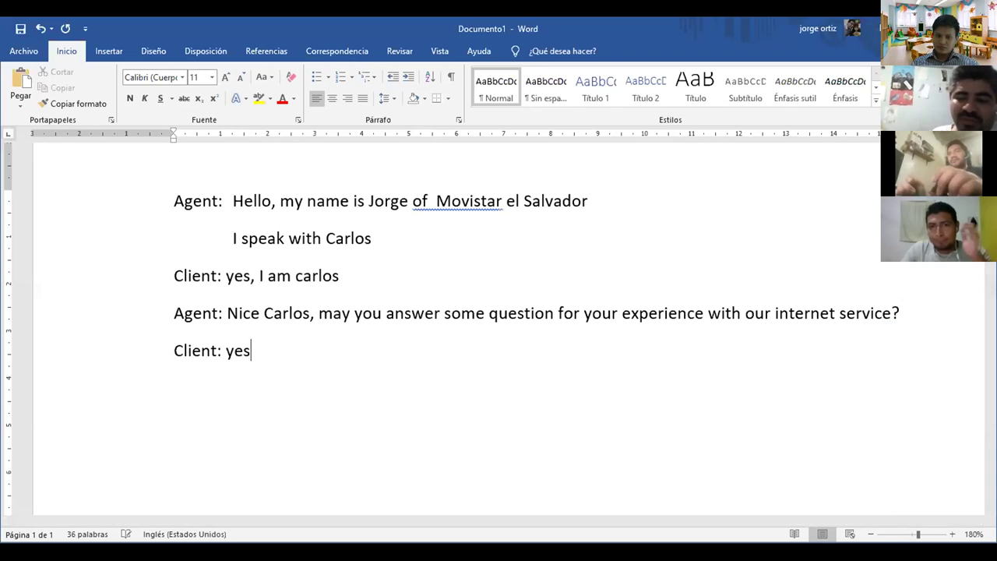
{"action": "type", "text": ", "}
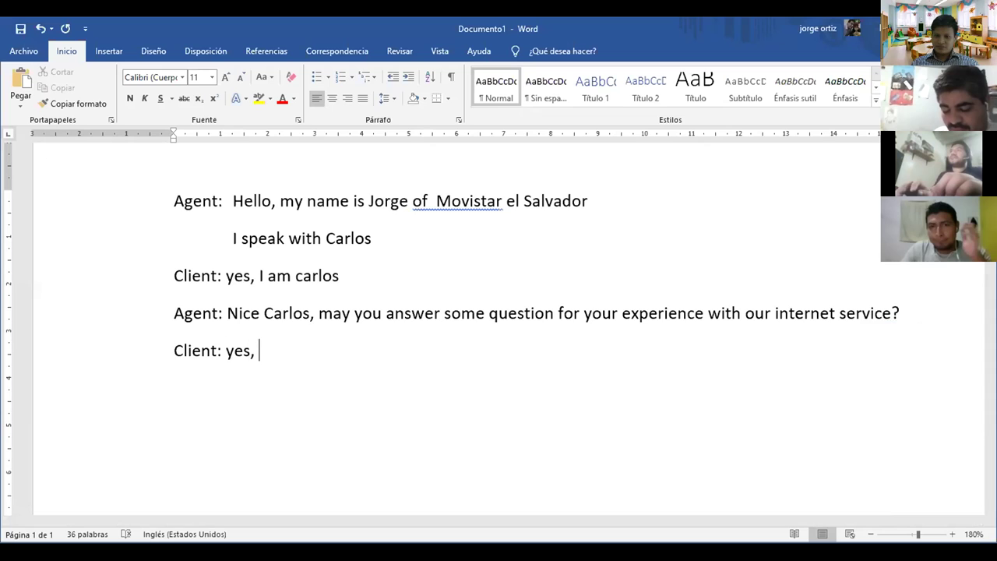
{"action": "type", "text": "I ha"}
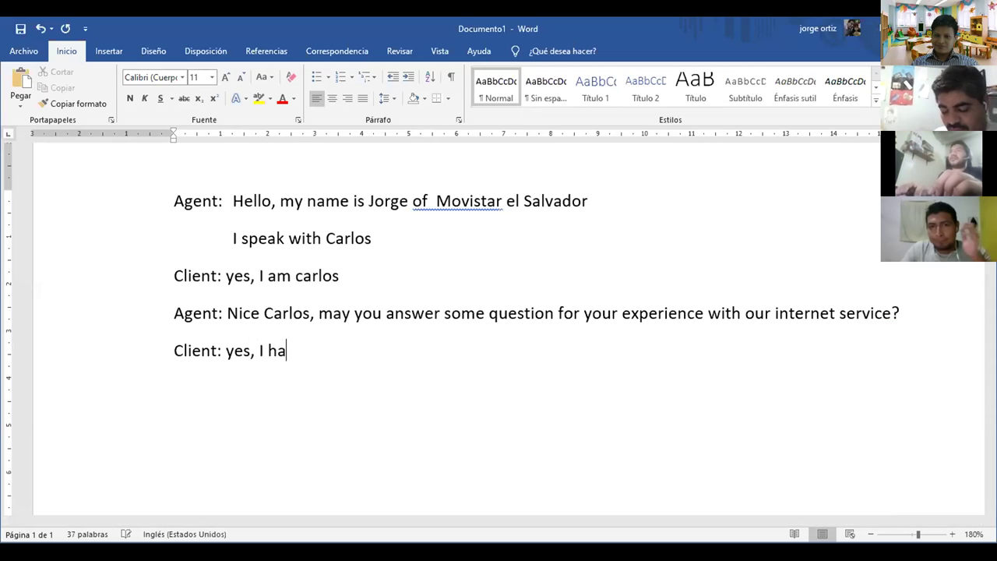
{"action": "type", "text": "ve a"}
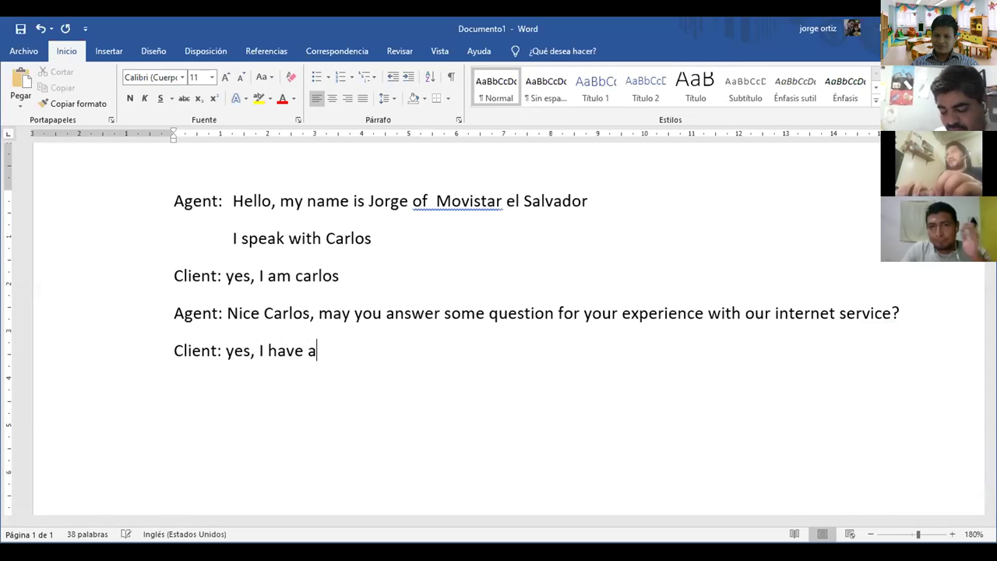
{"action": "type", "text": " five minute"}
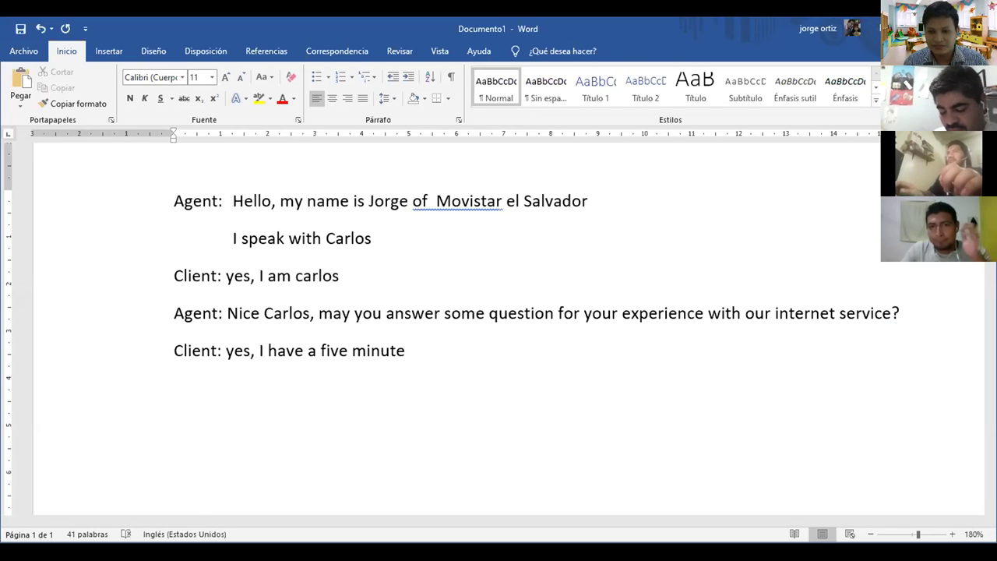
Step: Delete the "a" before "five minute" in the client's reply and end the line with a period and a new paragraph
{"action": "key", "text": "Left"}
{"action": "key", "text": "Left"}
{"action": "key", "text": "Left"}
{"action": "key", "text": "Left"}
{"action": "key", "text": "Left"}
{"action": "key", "text": "Left"}
{"action": "key", "text": "Left"}
{"action": "key", "text": "Left"}
{"action": "key", "text": "Left"}
{"action": "key", "text": "Left"}
{"action": "key", "text": "Left"}
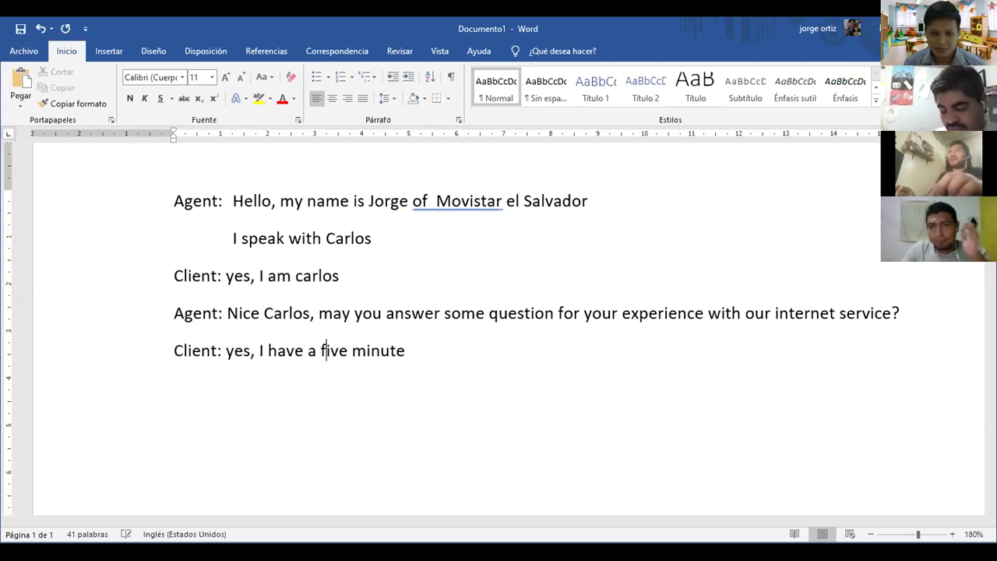
{"action": "key", "text": "BackSpace"}
{"action": "key", "text": "BackSpace"}
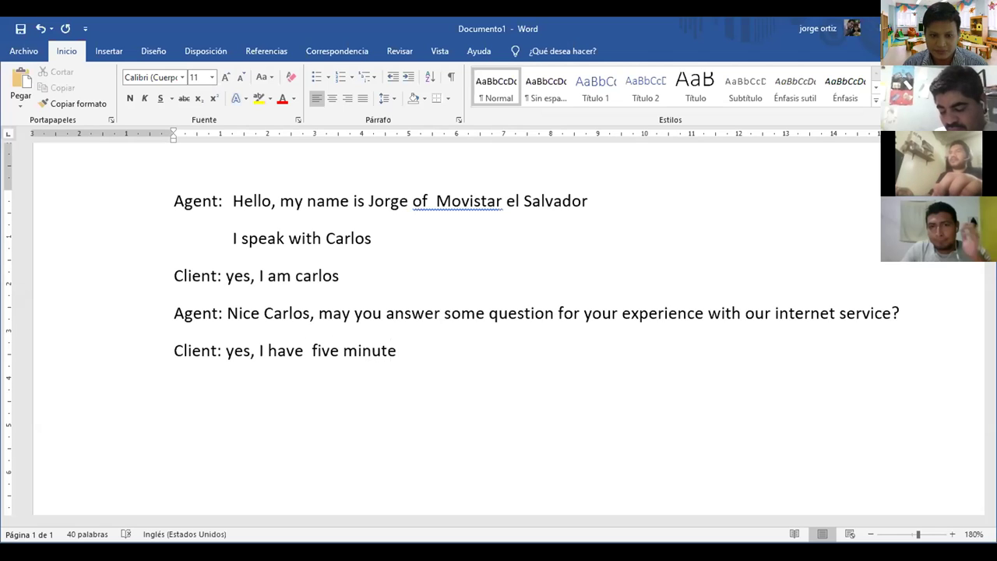
{"action": "key", "text": "BackSpace"}
{"action": "key", "text": "End"}
{"action": "type", "text": "."}
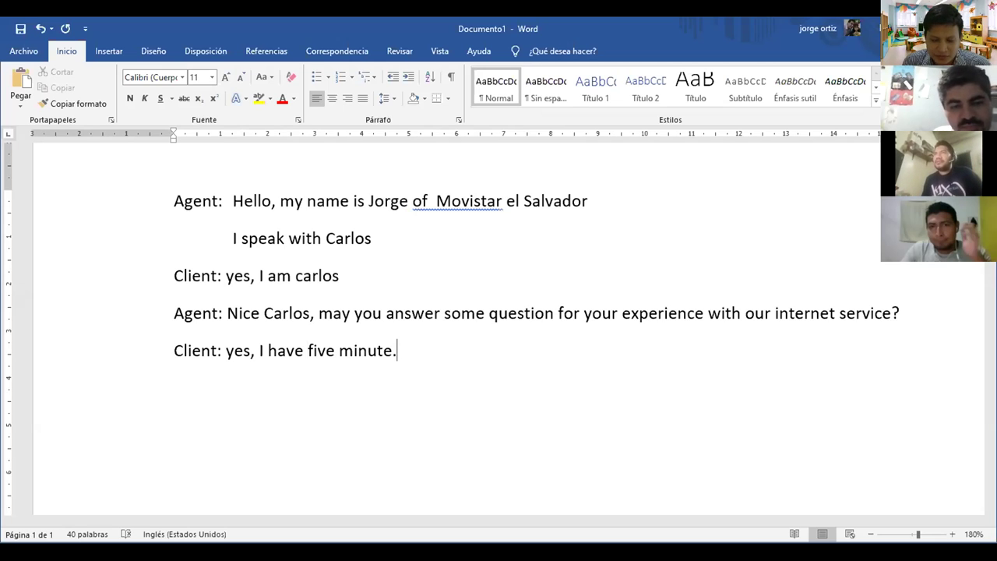
{"action": "key", "text": "Return"}
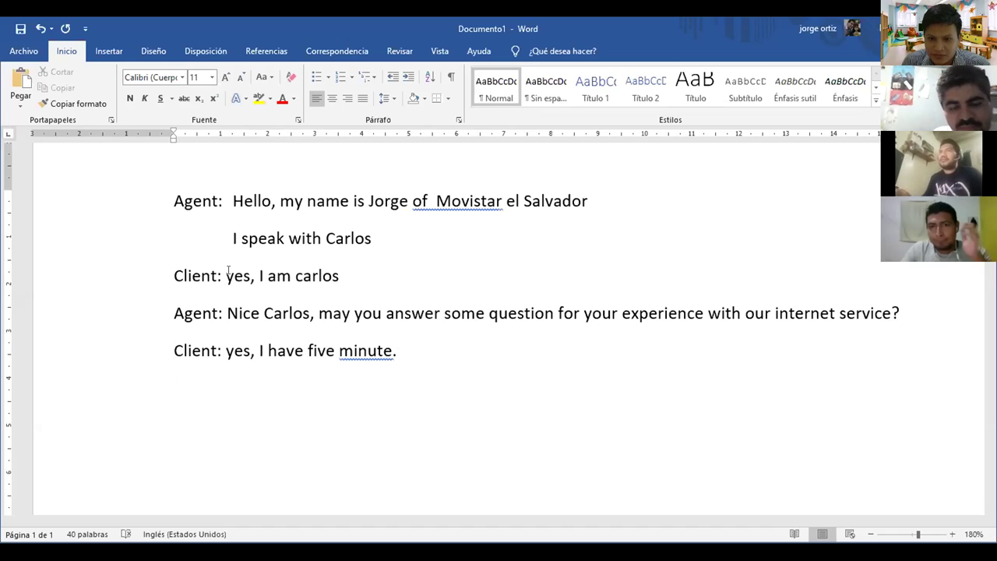
Step: Replace "minute" with the suggested correction "minutes" and label the new line below "Agent:"
{"action": "right_click", "coordinate": [364, 351]}
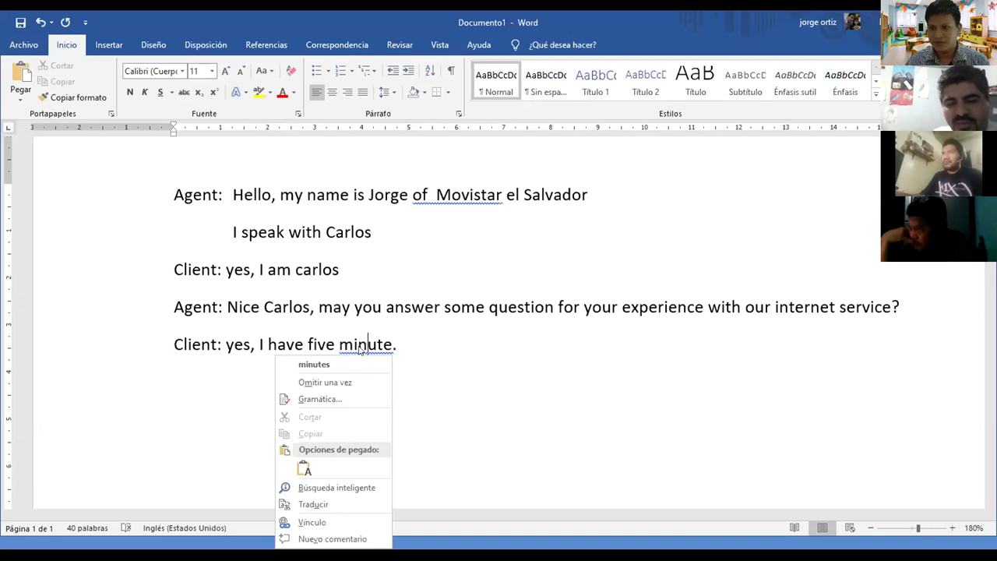
{"action": "key", "text": "Return"}
{"action": "left_click", "coordinate": [195, 382]}
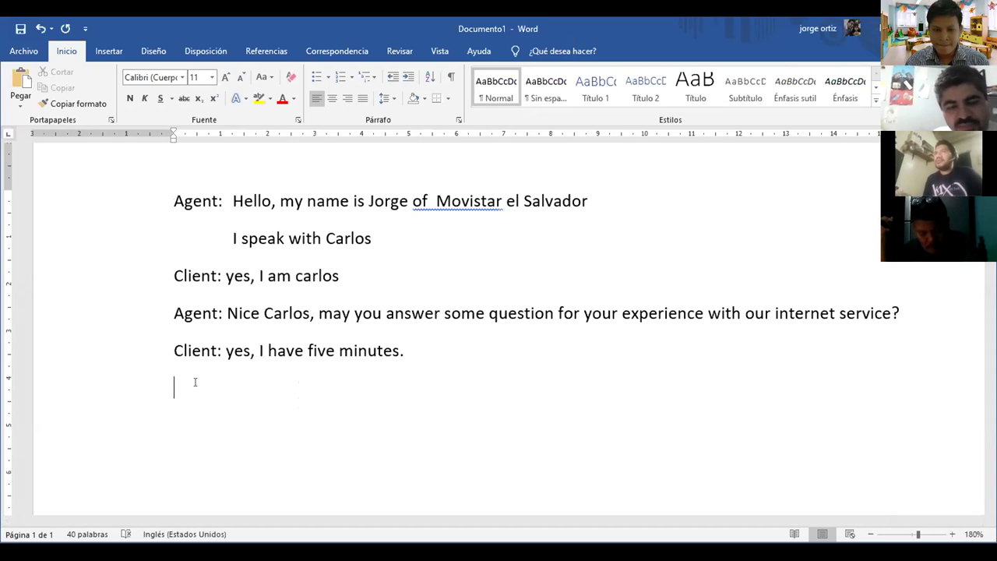
{"action": "type", "text": "agent:"}
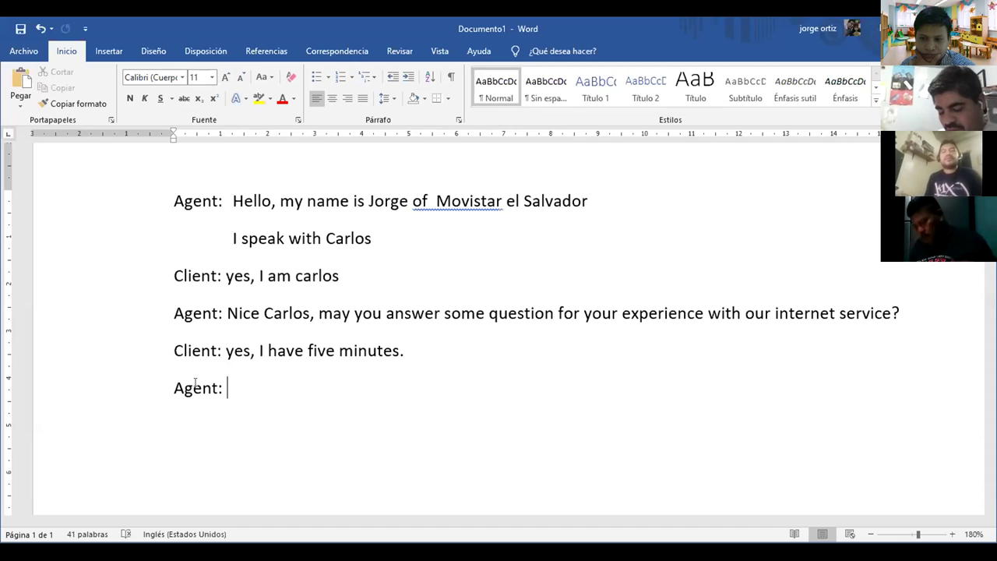
{"action": "type", "text": "how"}
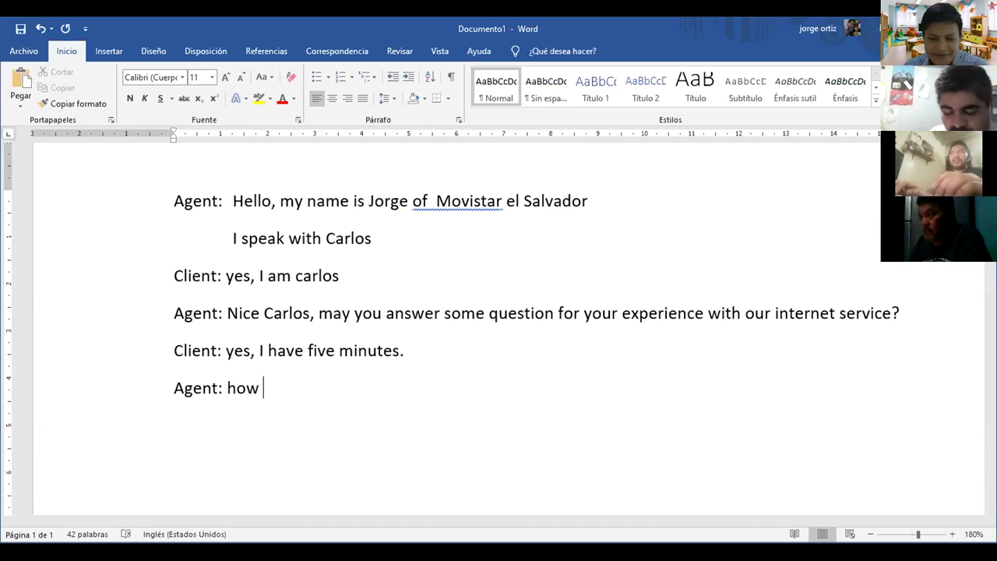
{"action": "key", "text": "BackSpace"}
{"action": "key", "text": "BackSpace"}
{"action": "key", "text": "BackSpace"}
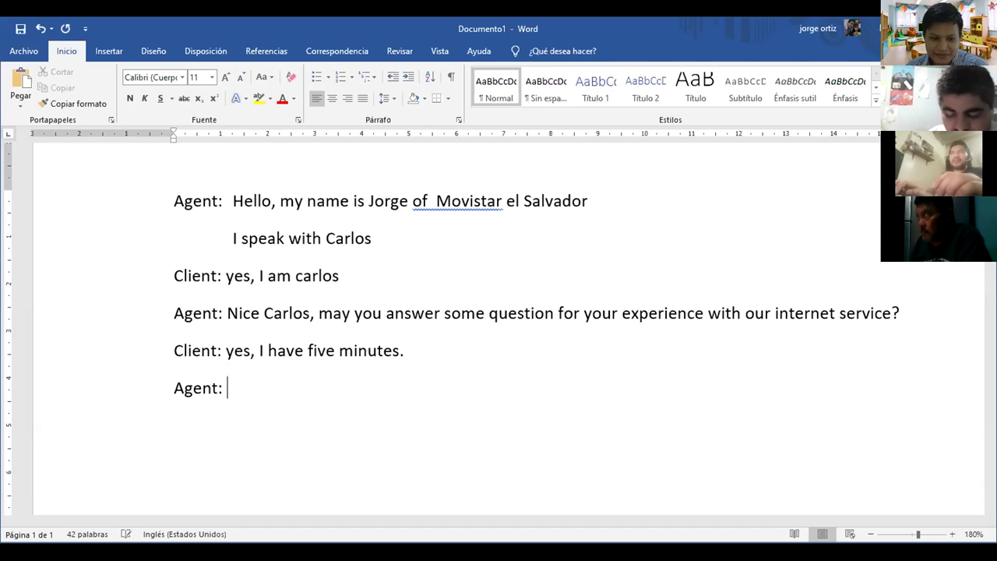
{"action": "type", "text": "w"}
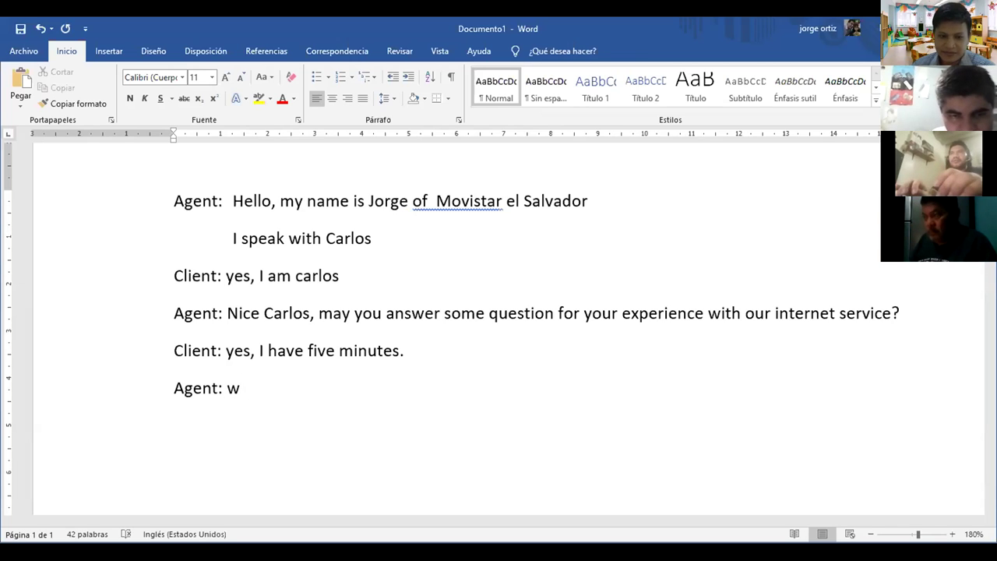
{"action": "type", "text": "ou"}
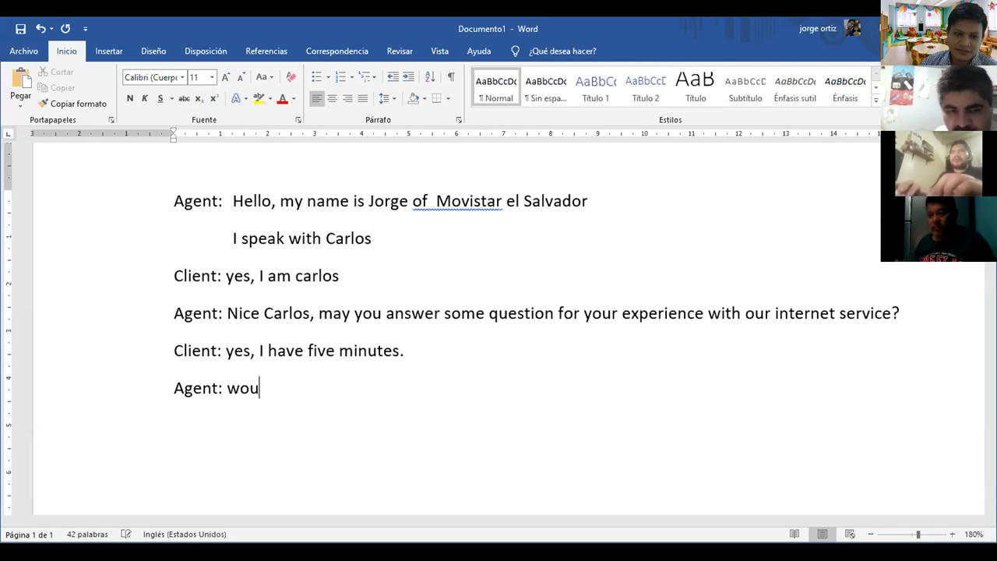
{"action": "key", "text": "BackSpace"}
{"action": "key", "text": "BackSpace"}
{"action": "key", "text": "BackSpace"}
{"action": "type", "text": "how"}
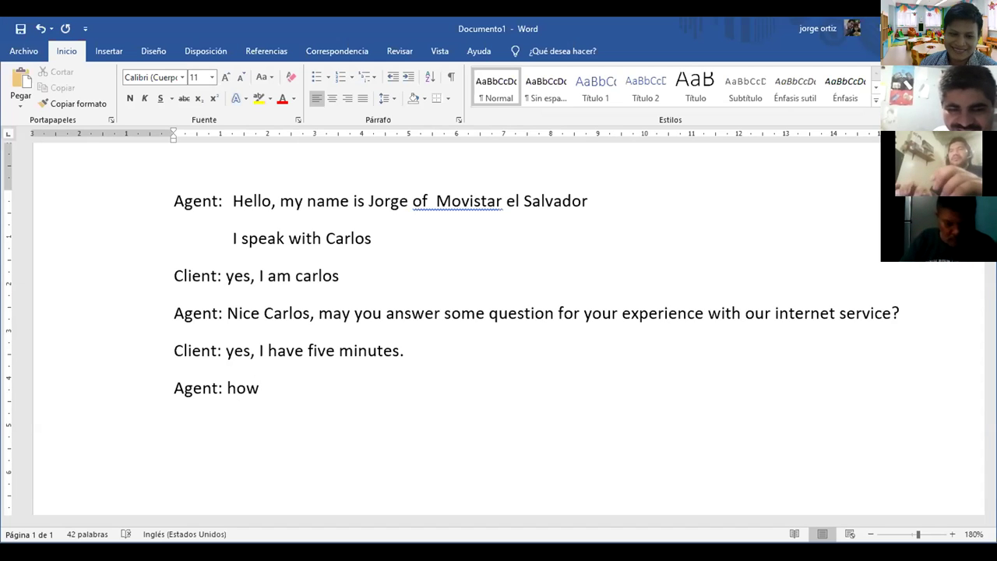
{"action": "type", "text": " would"}
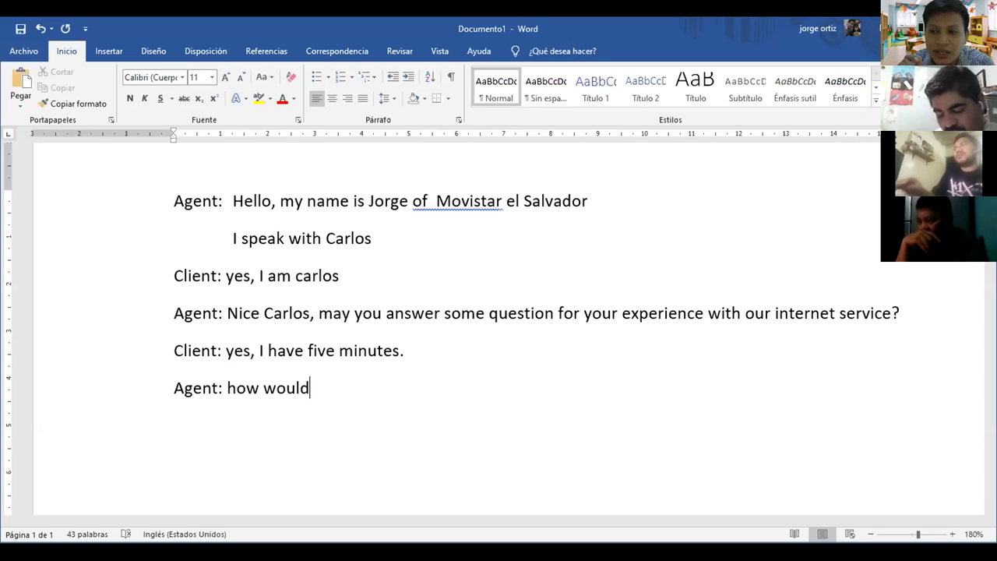
{"action": "key", "text": "BackSpace"}
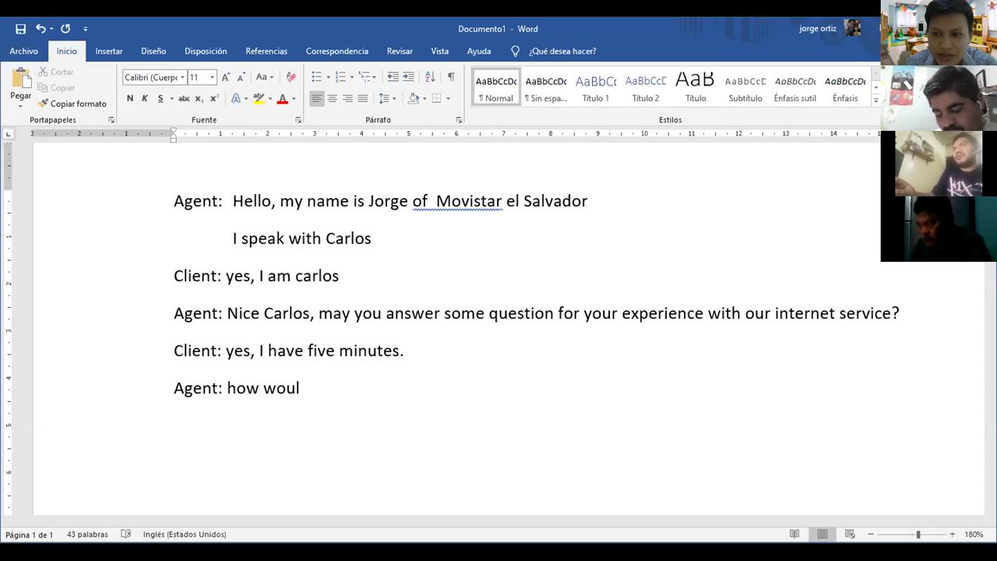
{"action": "key", "text": "BackSpace"}
{"action": "key", "text": "BackSpace"}
{"action": "key", "text": "BackSpace"}
{"action": "key", "text": "BackSpace"}
{"action": "key", "text": "BackSpace"}
{"action": "key", "text": "BackSpace"}
{"action": "key", "text": "BackSpace"}
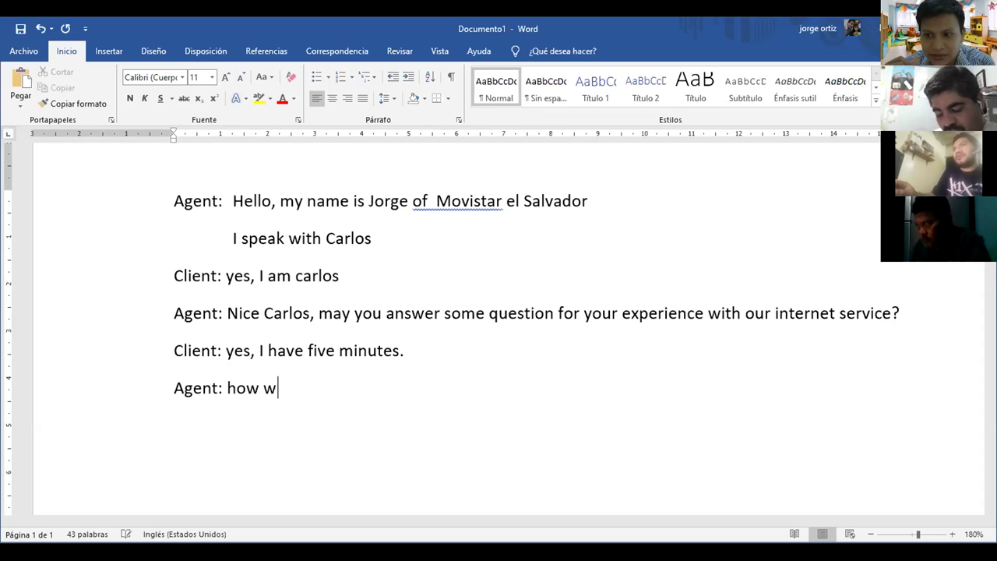
{"action": "key", "text": "BackSpace"}
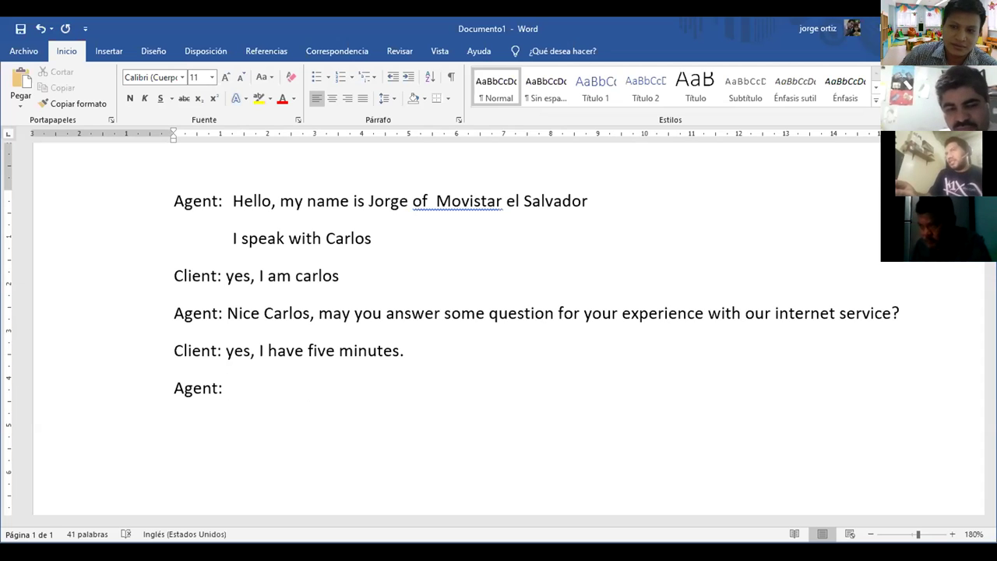
Step: Begin the agent's question on the last line with "how was your experience with"
{"action": "type", "text": "how"}
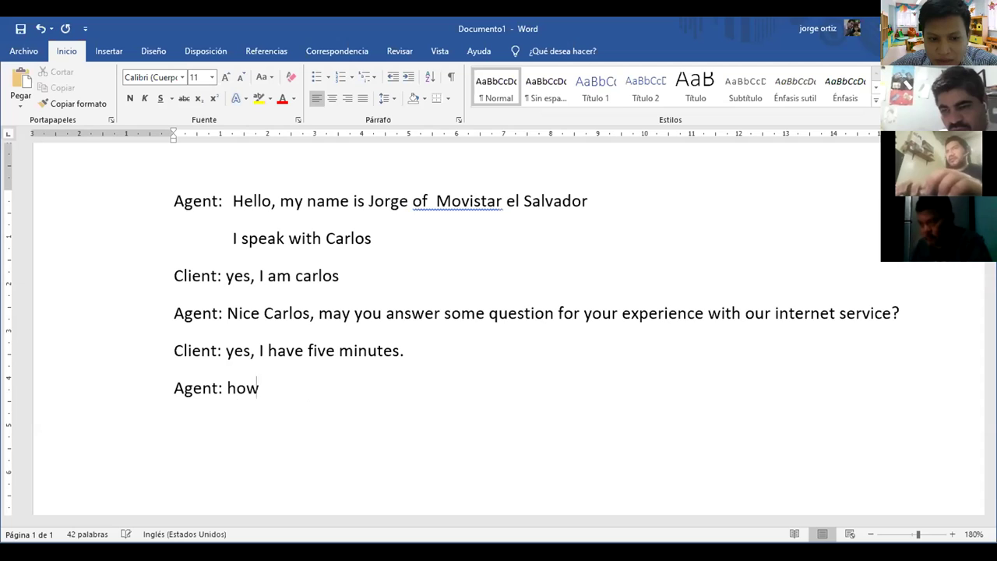
{"action": "type", "text": " was"}
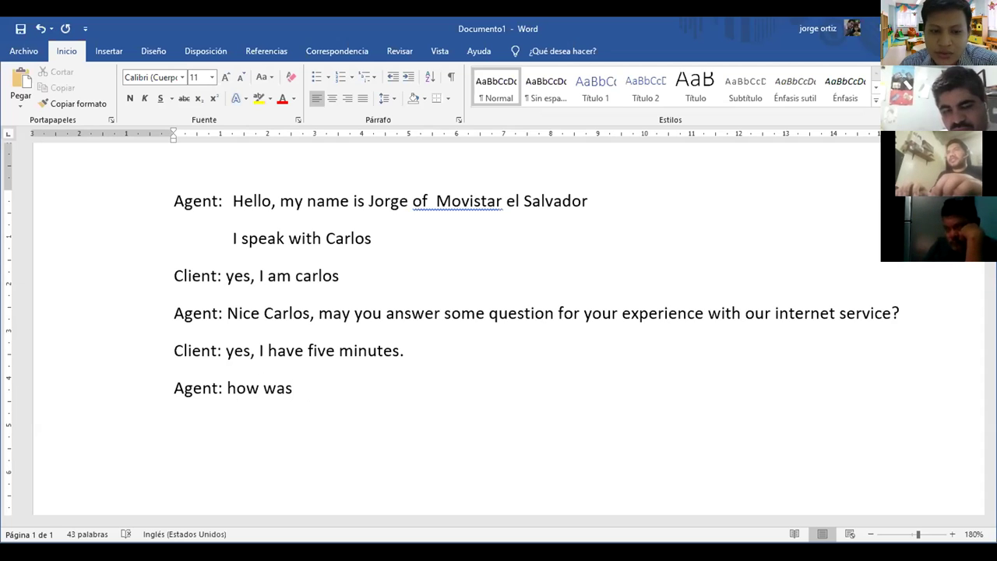
{"action": "type", "text": " your "}
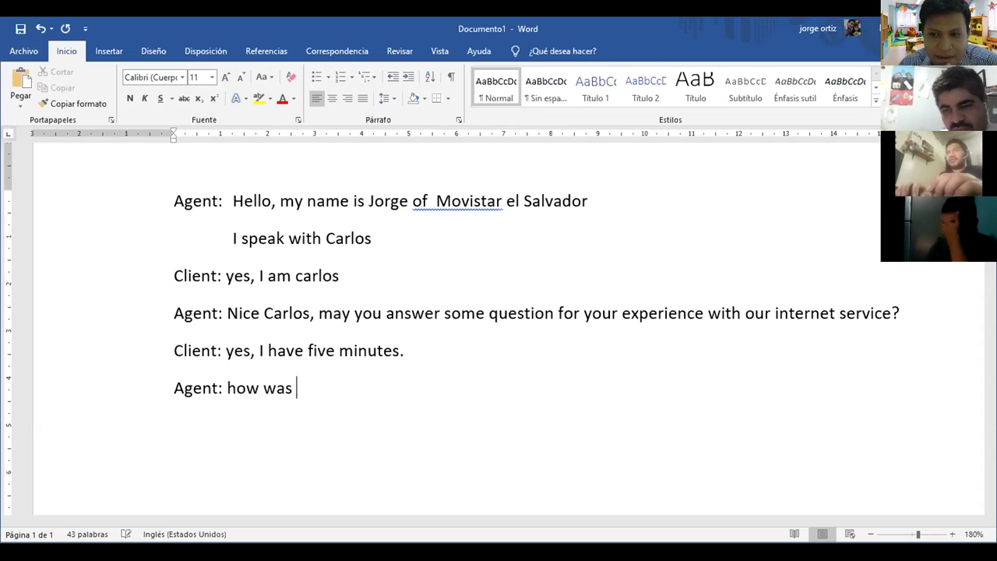
{"action": "type", "text": "ex"}
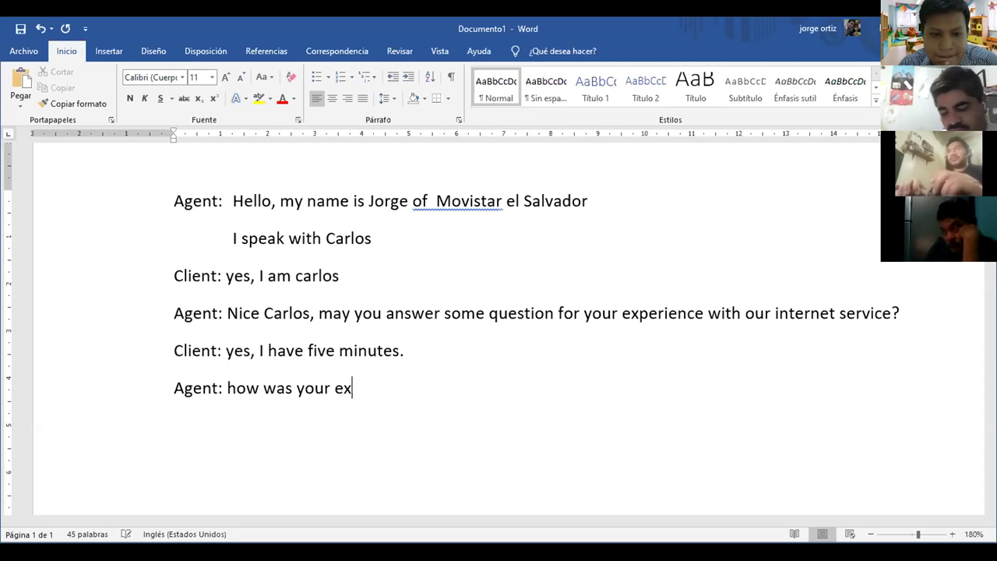
{"action": "type", "text": "per"}
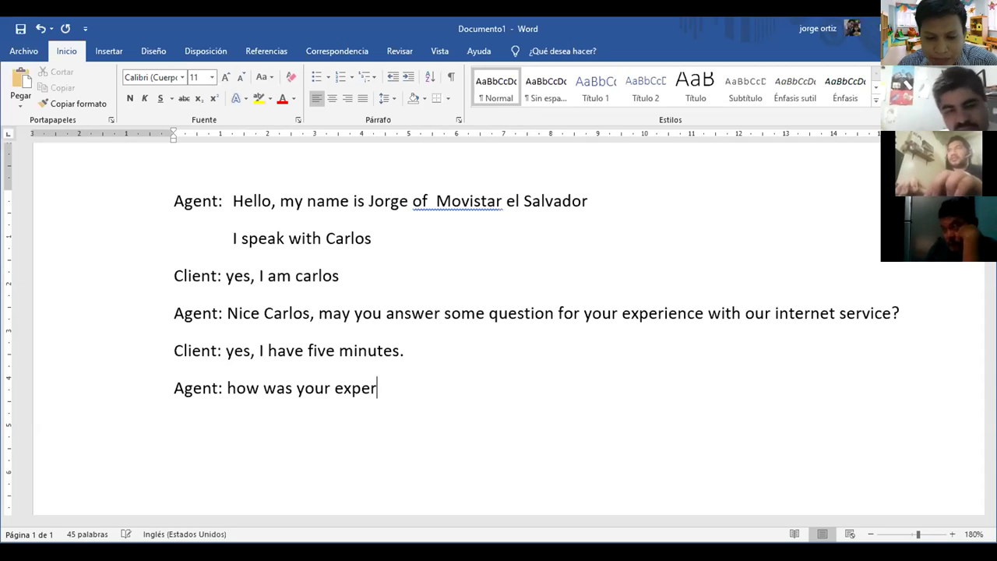
{"action": "type", "text": "ience"}
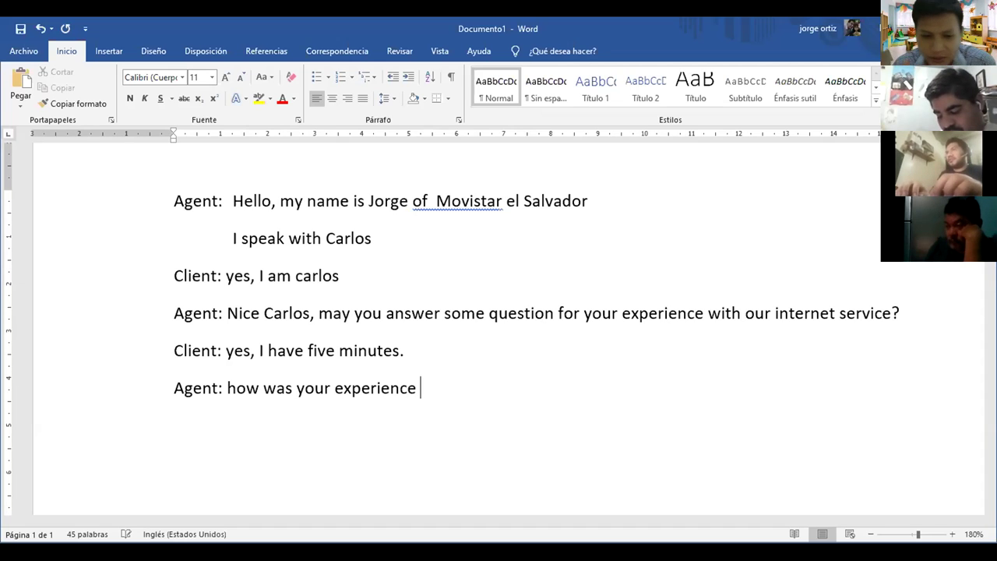
{"action": "type", "text": " w"}
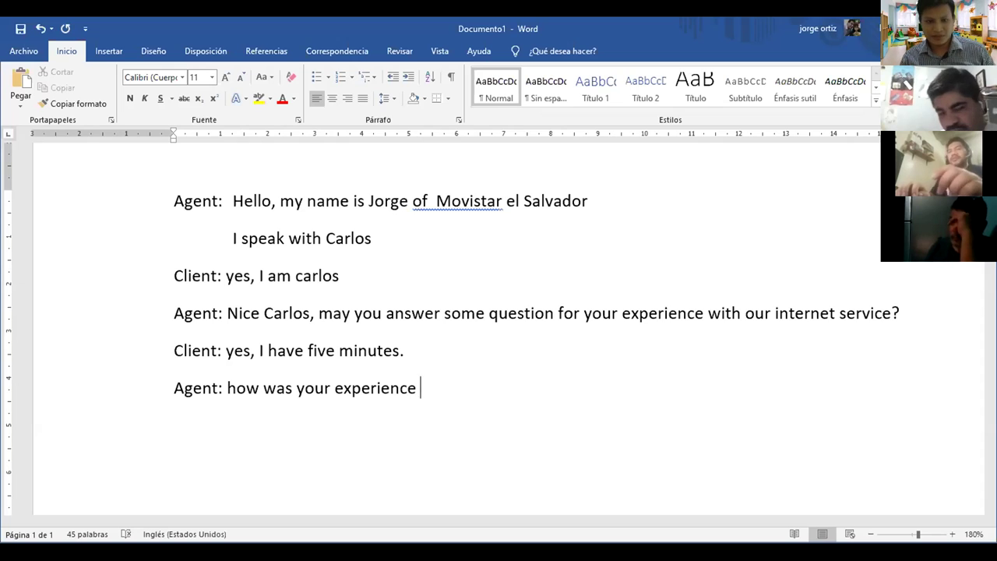
{"action": "type", "text": "ith"}
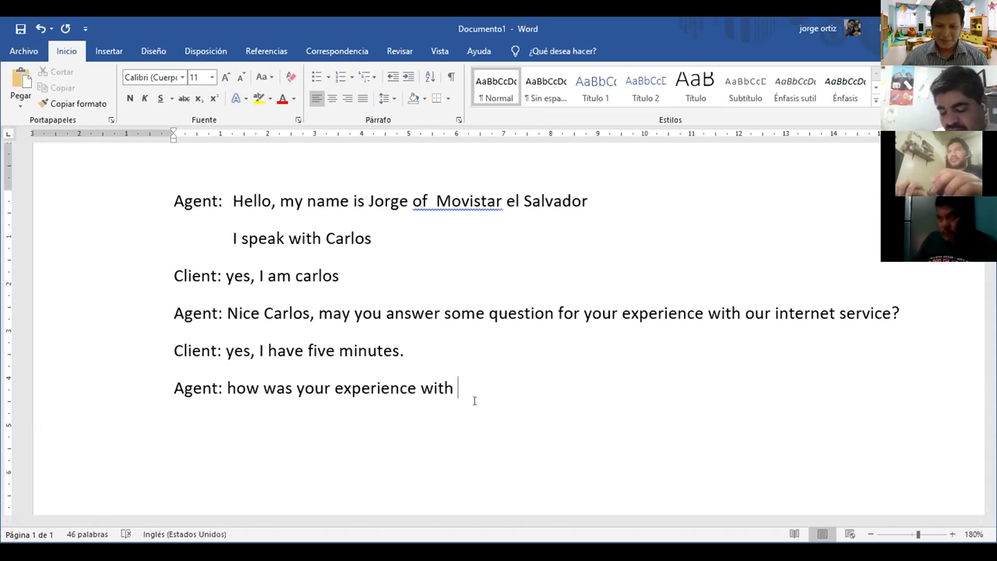
Step: Complete the agent's question with "speed of your internet?"
{"action": "type", "text": "spe"}
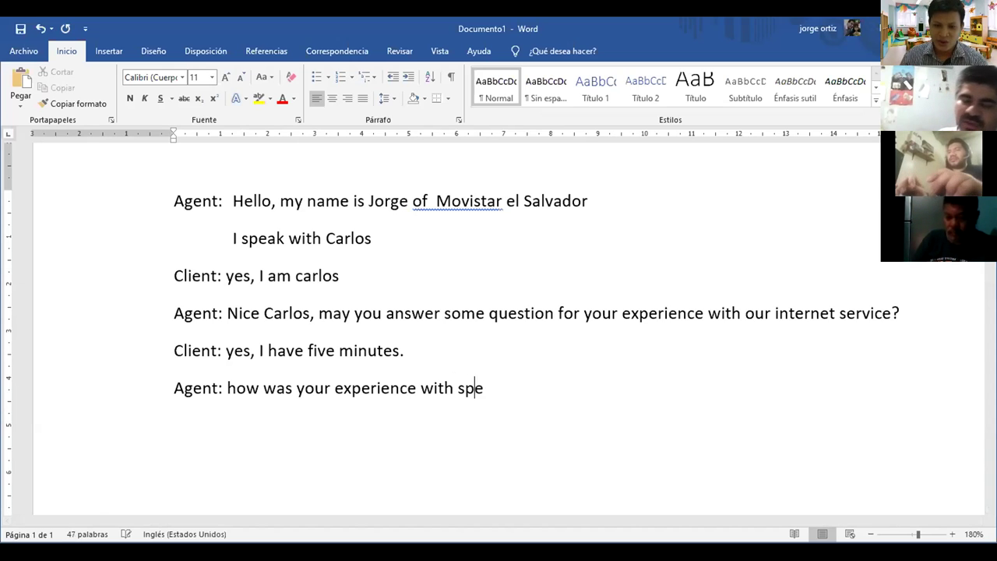
{"action": "type", "text": "ed"}
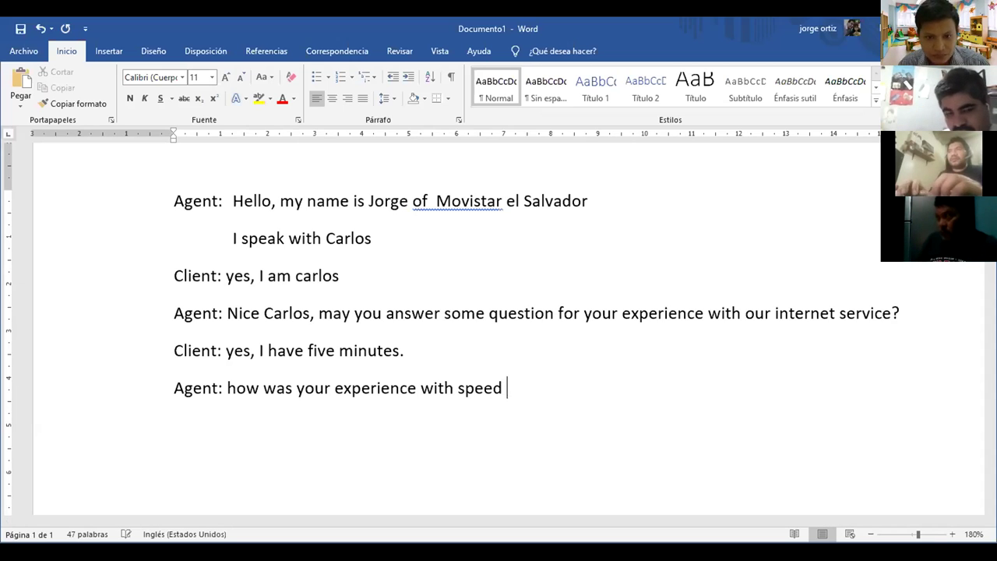
{"action": "type", "text": " of"}
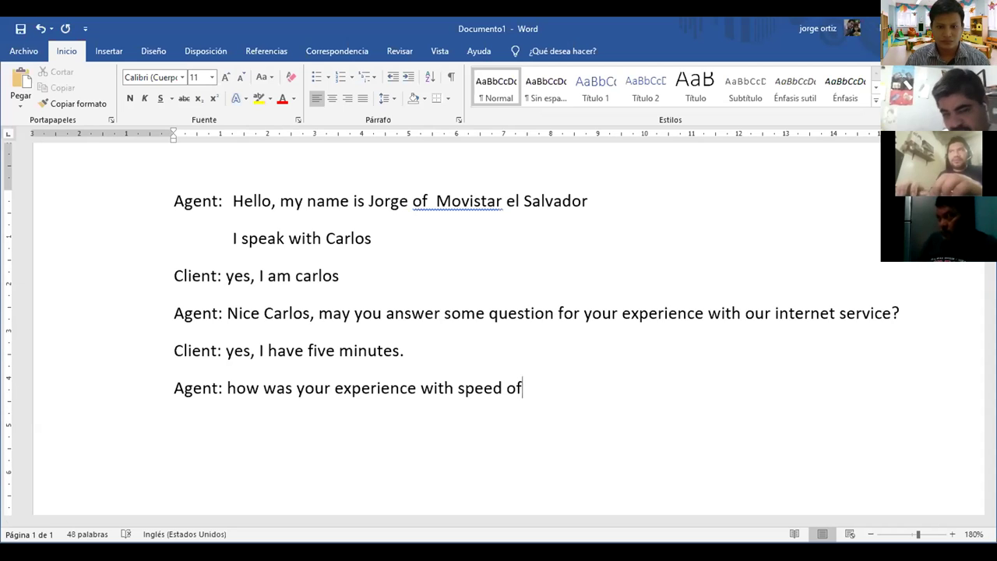
{"action": "type", "text": " you"}
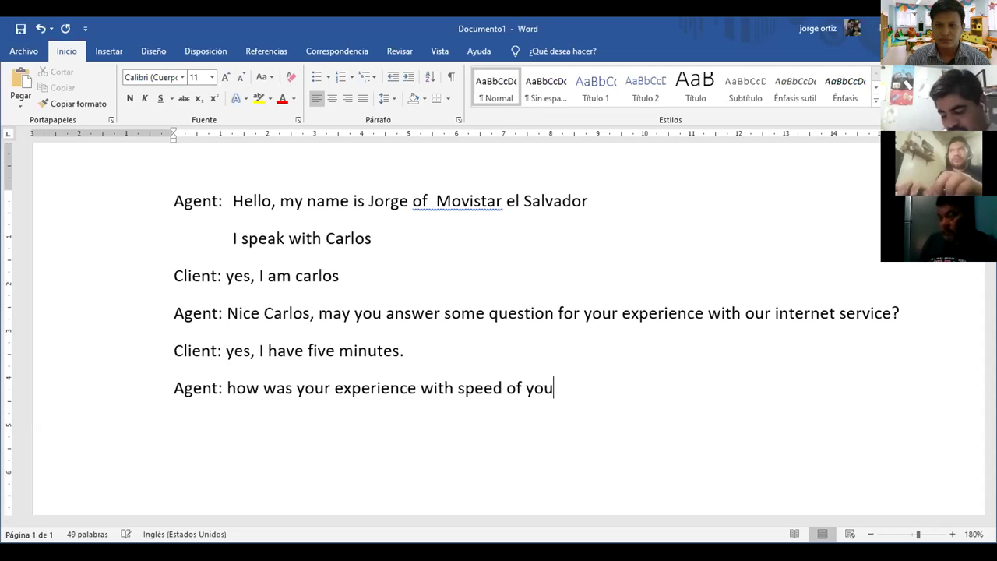
{"action": "type", "text": "r intern"}
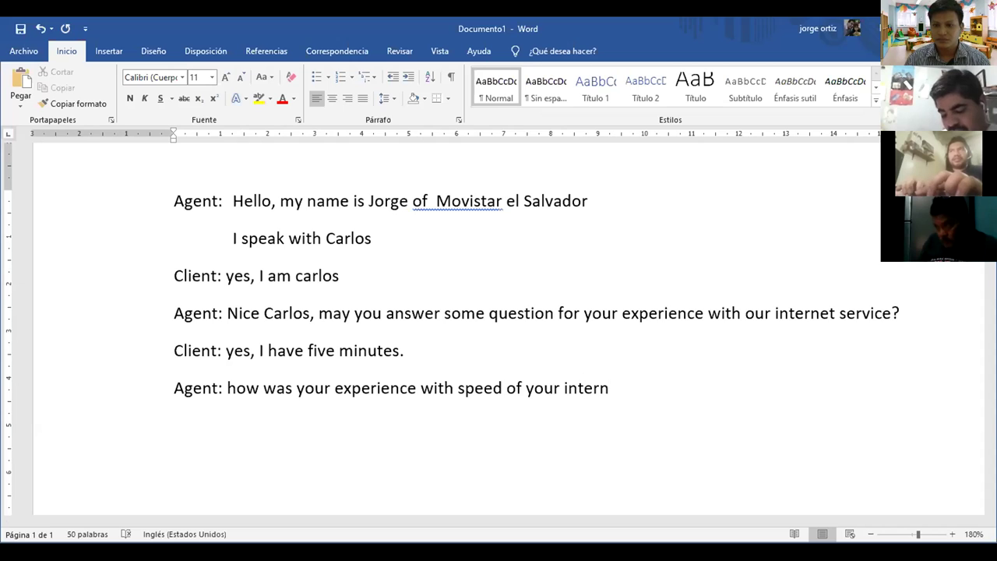
{"action": "type", "text": "et"}
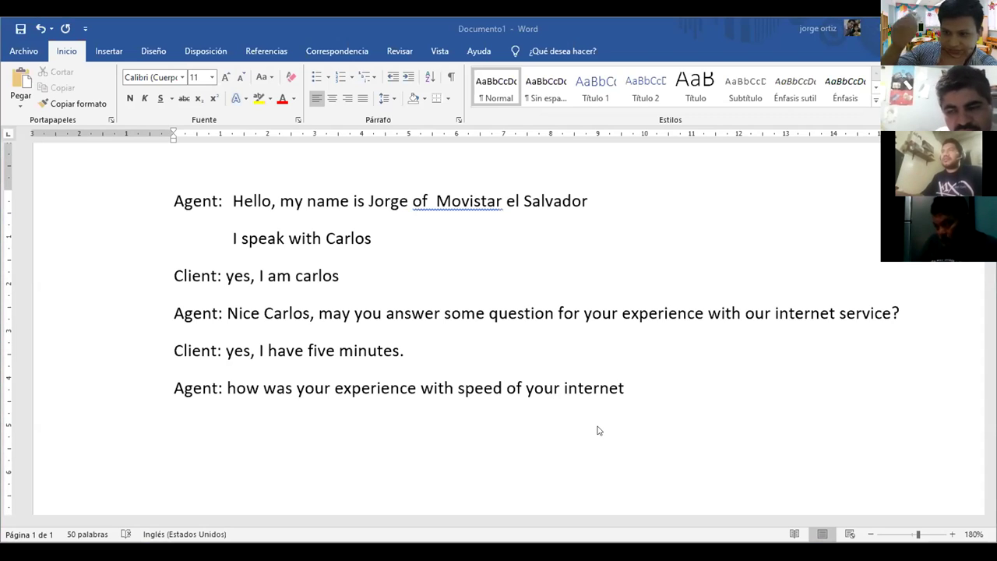
{"action": "left_click", "coordinate": [626, 389]}
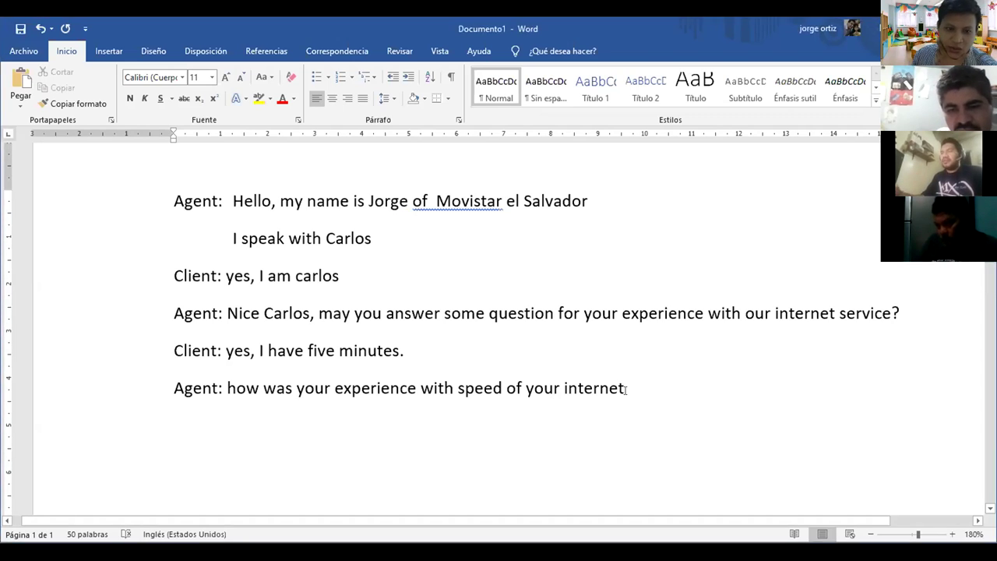
{"action": "type", "text": "?"}
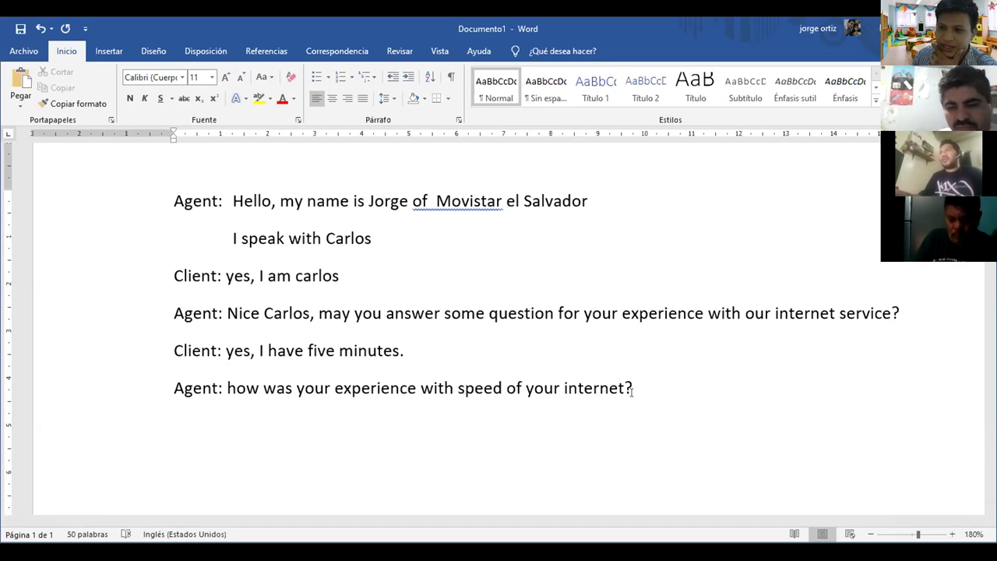
Step: Delete "speed of your" from the agent's last question
{"action": "left_click", "coordinate": [466, 390]}
{"action": "left_click_drag", "start_coordinate": [504, 395], "coordinate": [558, 392]}
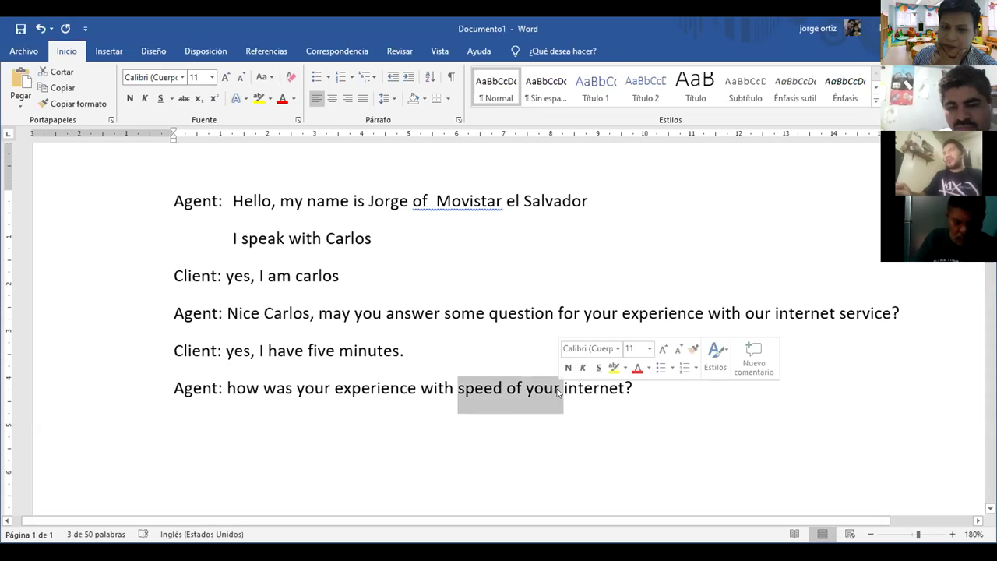
{"action": "key", "text": "BackSpace"}
Step: Insert the word "connection" between "internet" and the question mark in the agent's last question
{"action": "key", "text": "Right"}
{"action": "key", "text": "Right"}
{"action": "key", "text": "Right"}
{"action": "key", "text": "Right"}
{"action": "key", "text": "Right"}
{"action": "key", "text": "Right"}
{"action": "key", "text": "Right"}
{"action": "key", "text": "Right"}
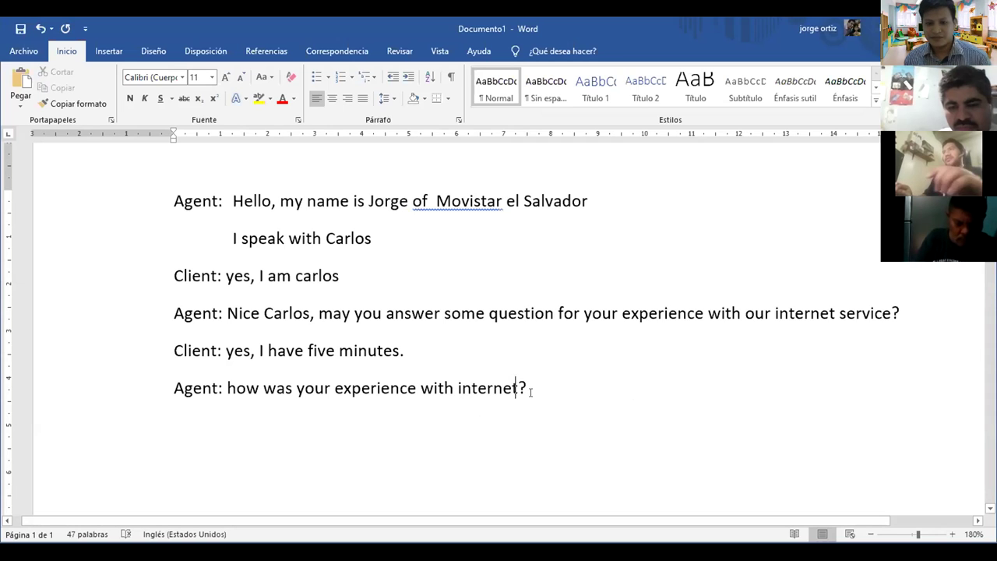
{"action": "type", "text": "connet"}
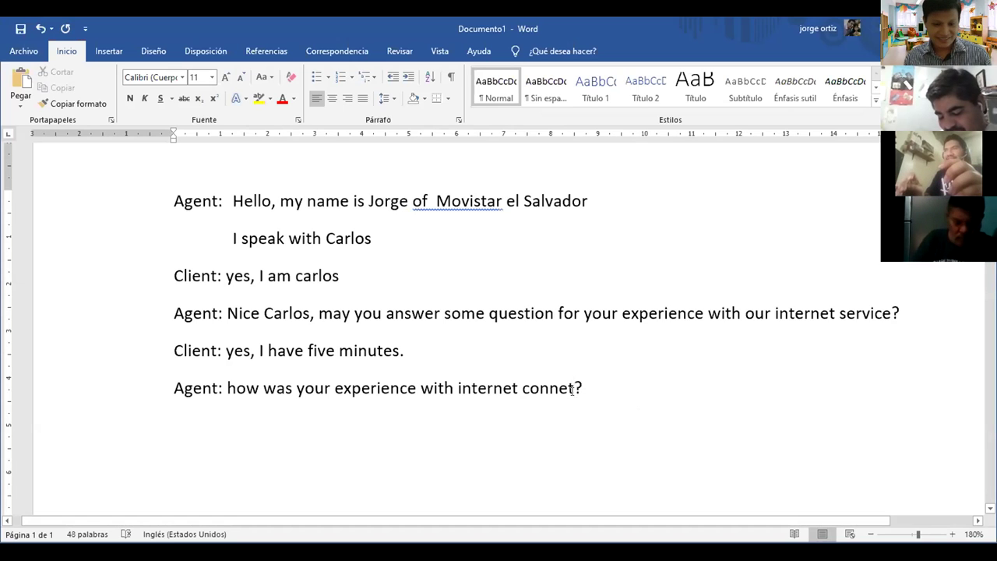
{"action": "type", "text": "ion"}
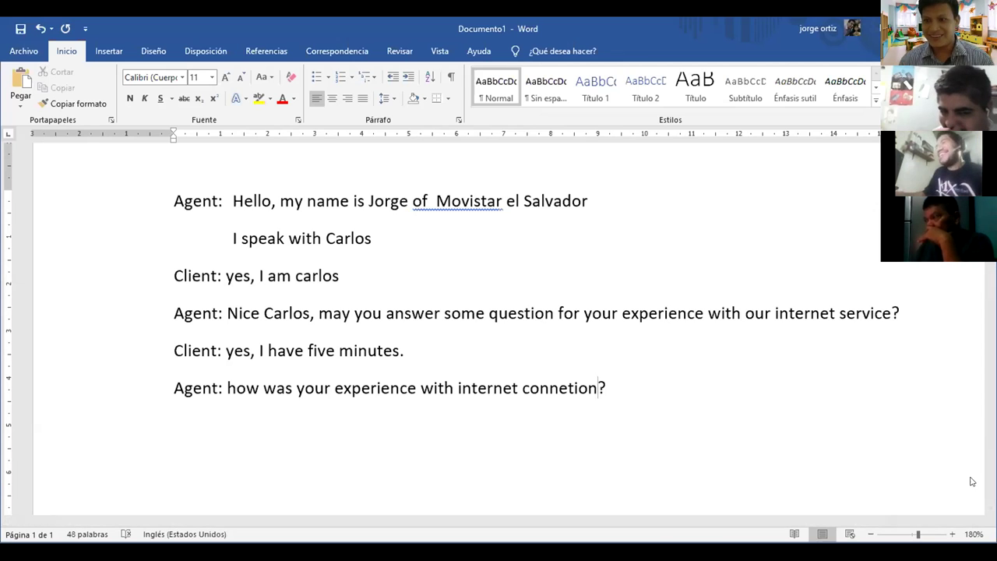
{"action": "left_click", "coordinate": [564, 387]}
{"action": "type", "text": "c"}
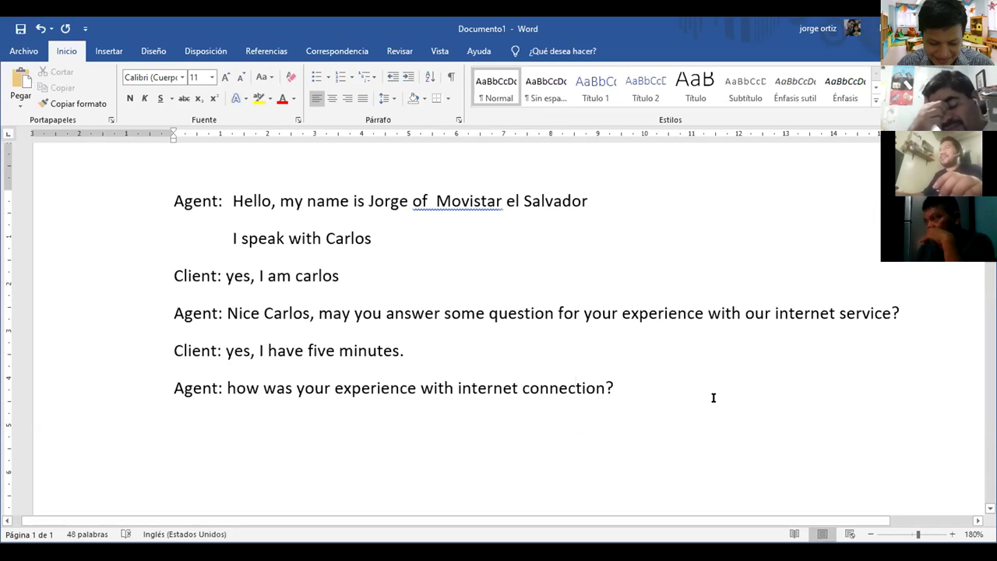
Step: Add a new line below the agent's last question and label it "Client:"
{"action": "left_click", "coordinate": [638, 389]}
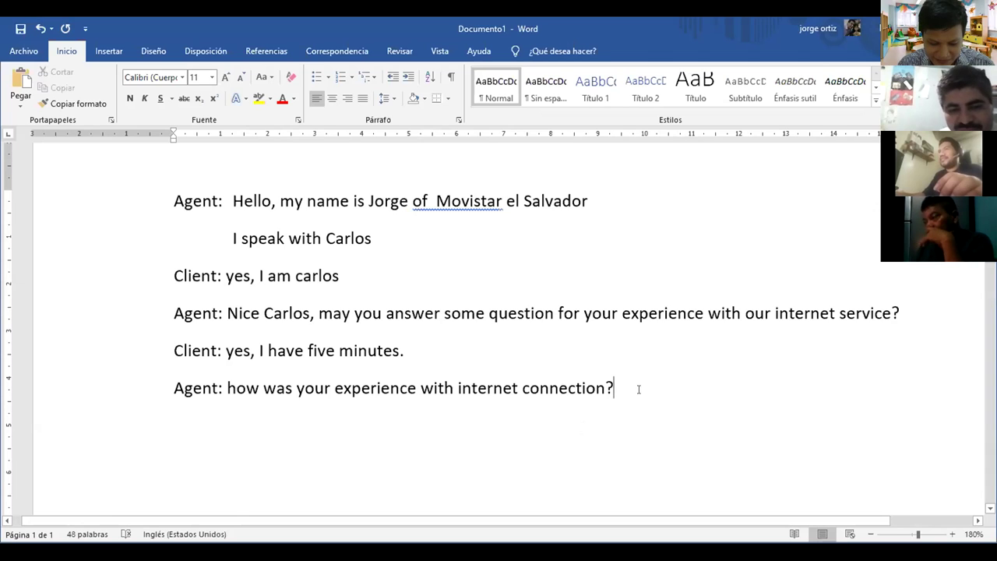
{"action": "key", "text": "Return"}
{"action": "type", "text": "client"}
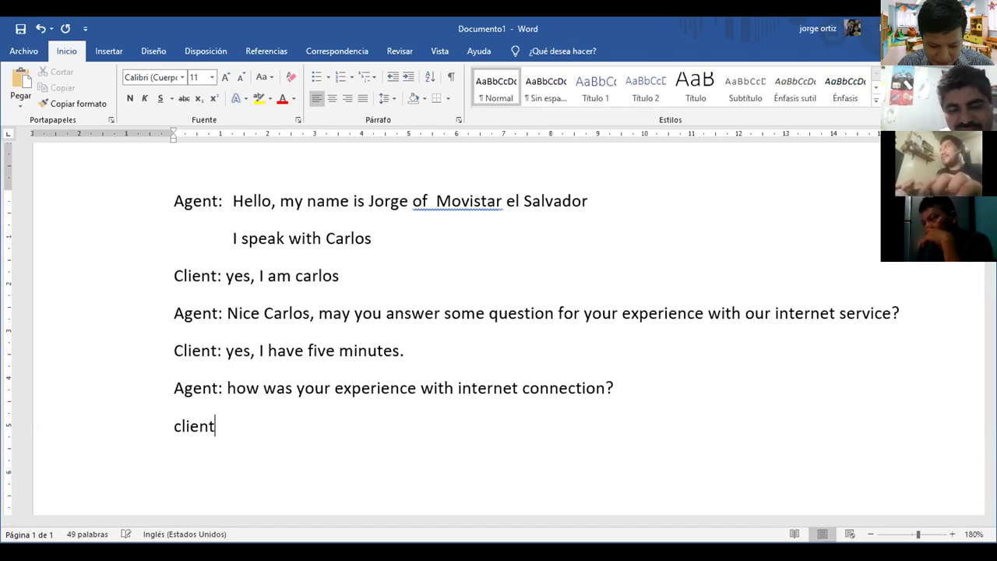
{"action": "type", "text": ":"}
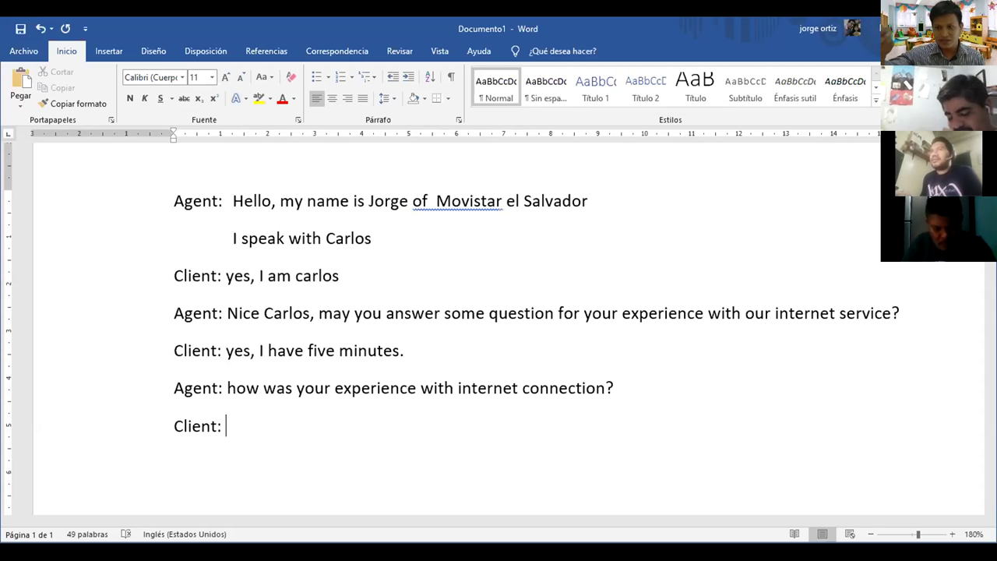
{"action": "type", "text": "thi"}
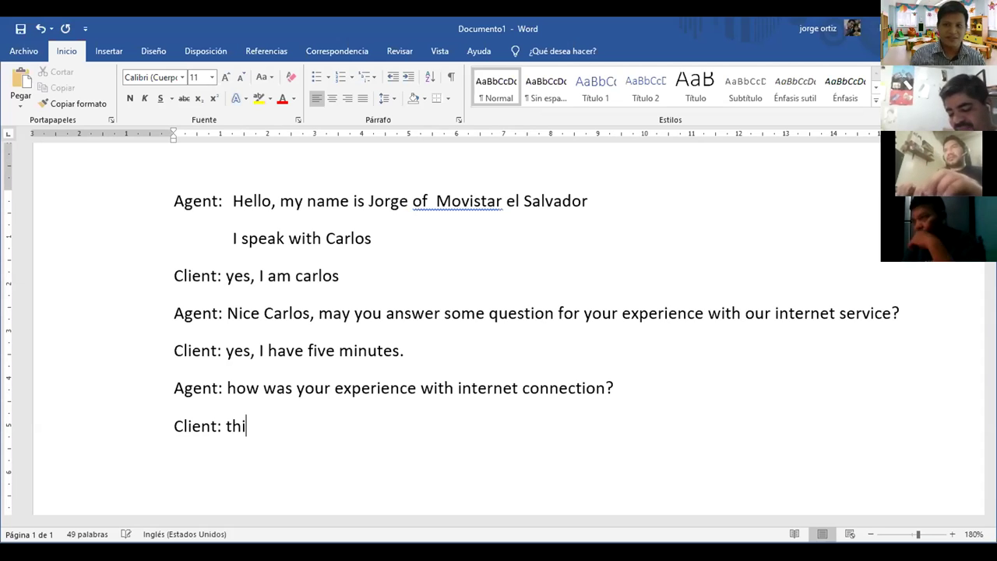
{"action": "type", "text": "s wee"}
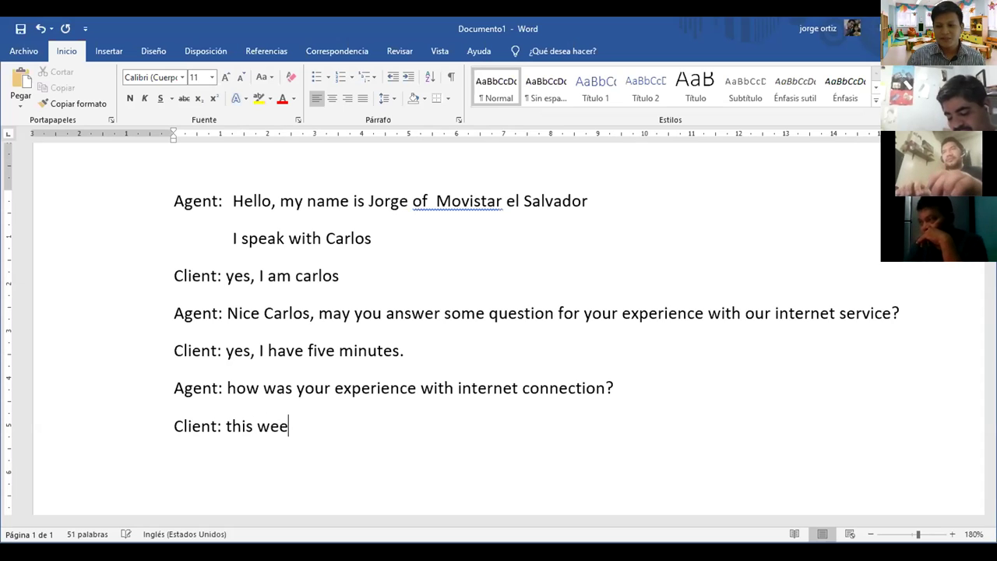
{"action": "type", "text": "k"}
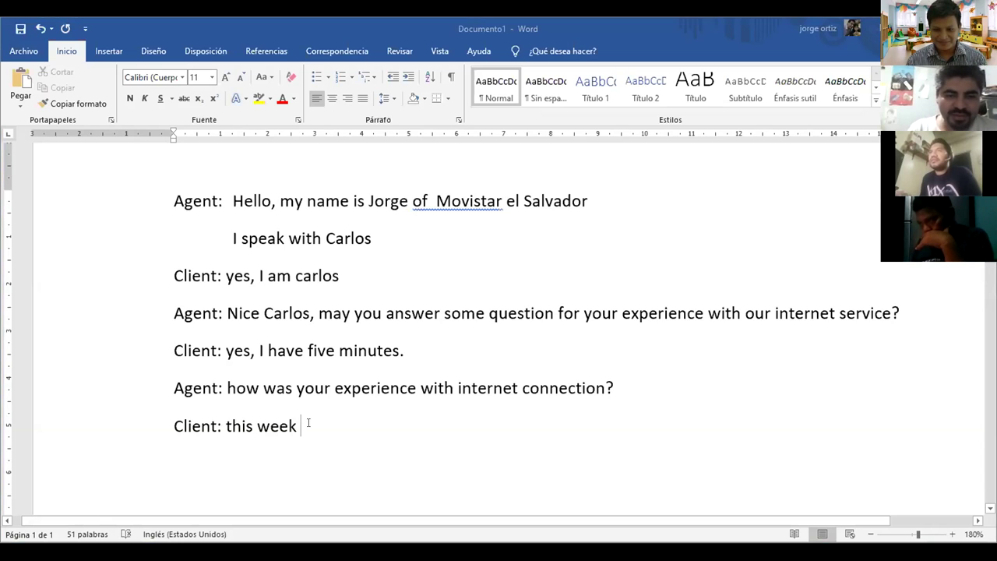
{"action": "key", "text": "BackSpace"}
{"action": "key", "text": "BackSpace"}
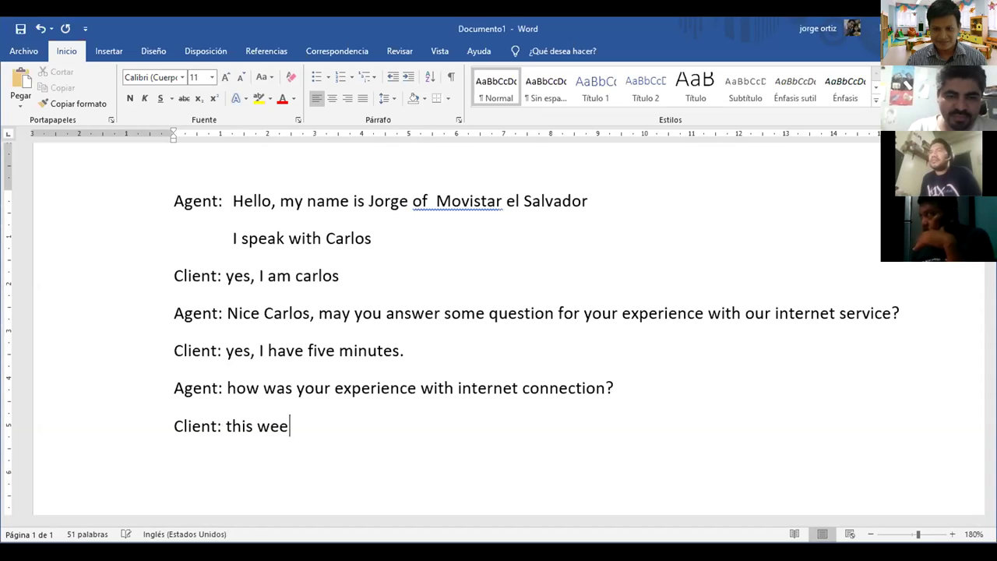
{"action": "key", "text": "BackSpace"}
{"action": "key", "text": "BackSpace"}
{"action": "key", "text": "BackSpace"}
{"action": "key", "text": "BackSpace"}
{"action": "key", "text": "BackSpace"}
{"action": "key", "text": "BackSpace"}
{"action": "key", "text": "BackSpace"}
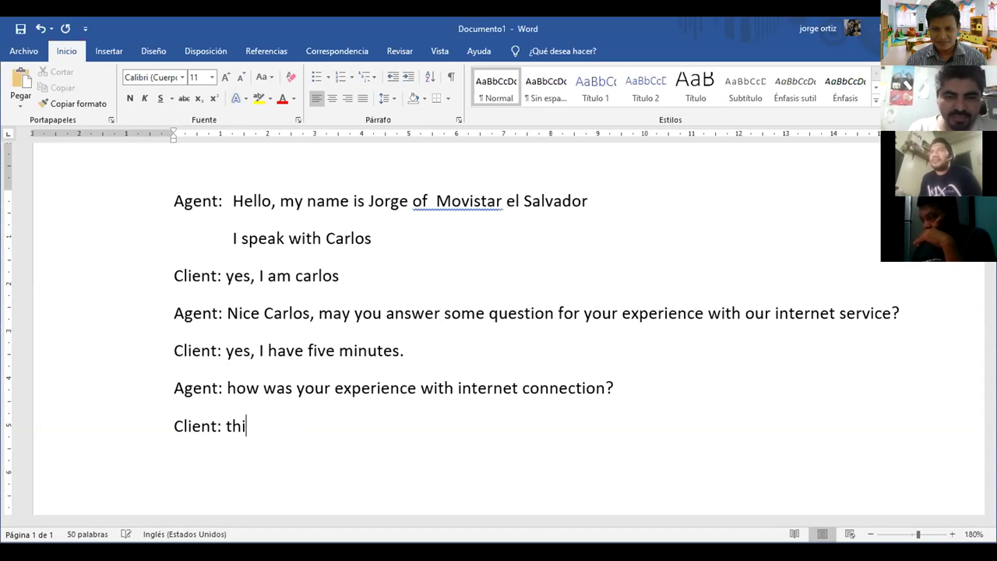
{"action": "key", "text": "BackSpace"}
{"action": "key", "text": "BackSpace"}
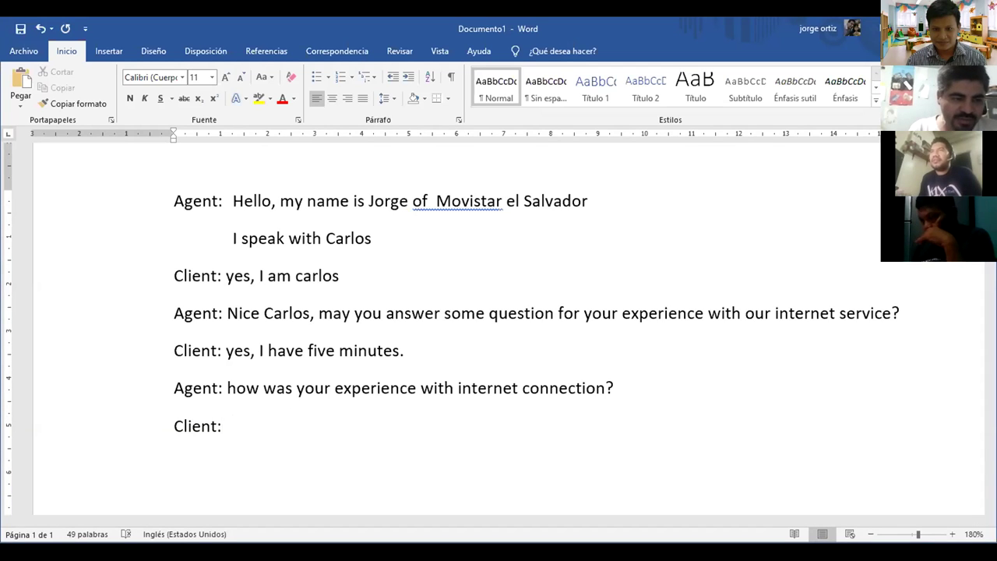
Step: Write "it was good last week," as the client's reply about the internet connection
{"action": "type", "text": "it"}
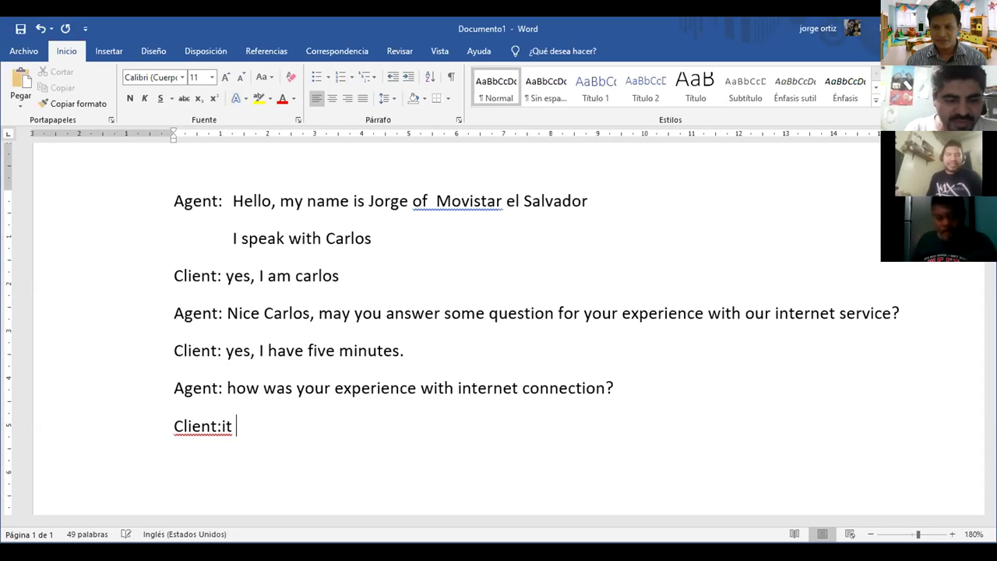
{"action": "type", "text": " was "}
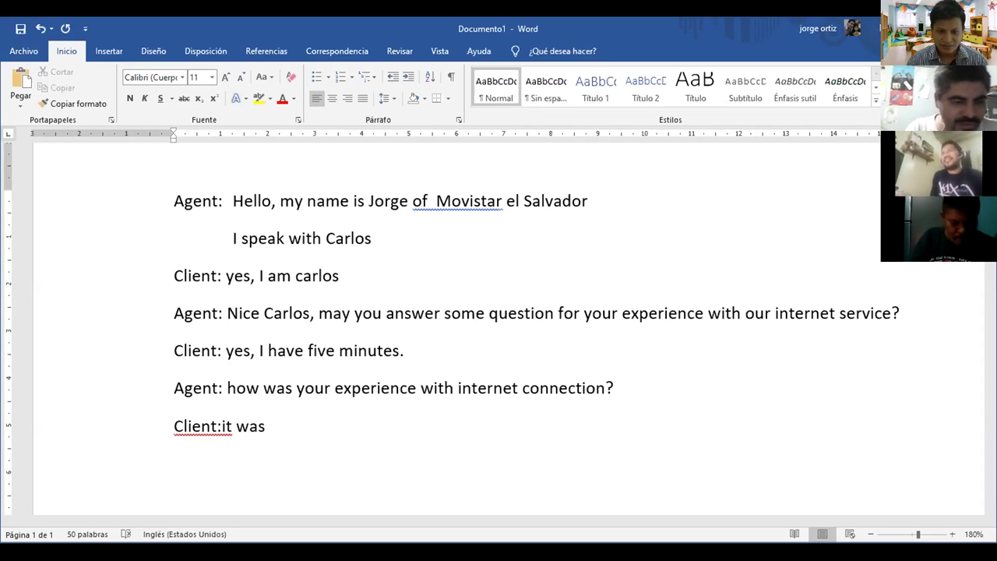
{"action": "type", "text": "goo"}
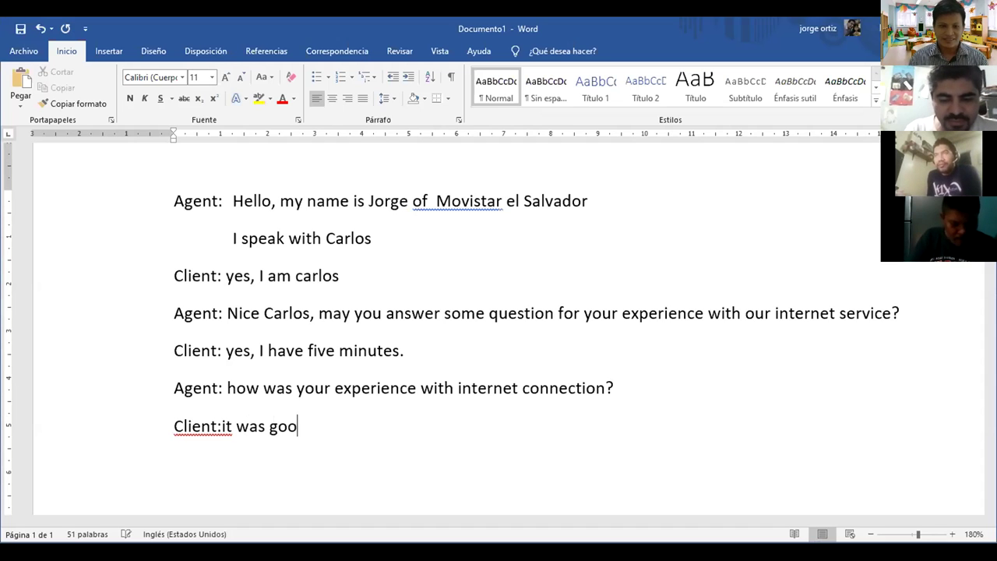
{"action": "type", "text": "d "}
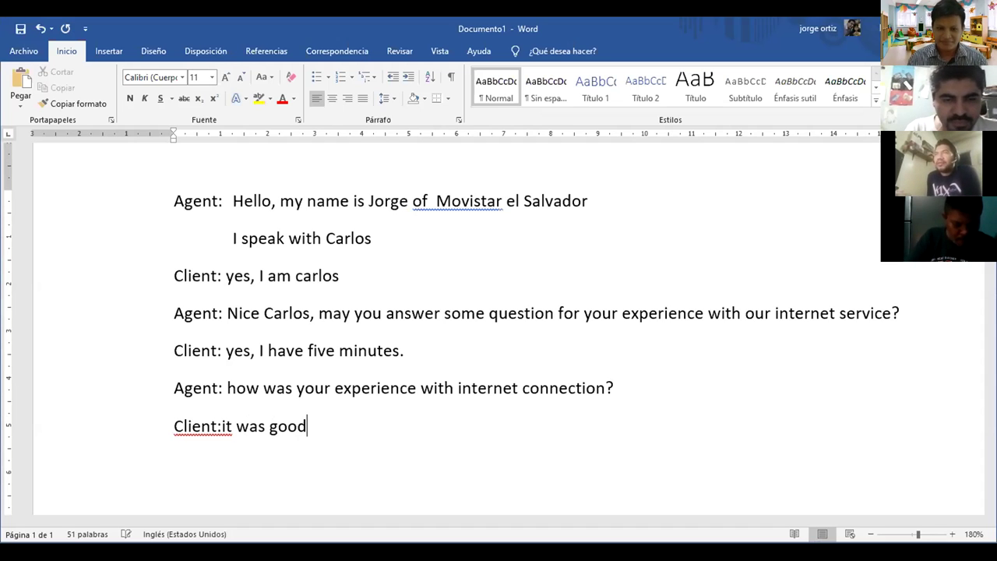
{"action": "type", "text": "last "}
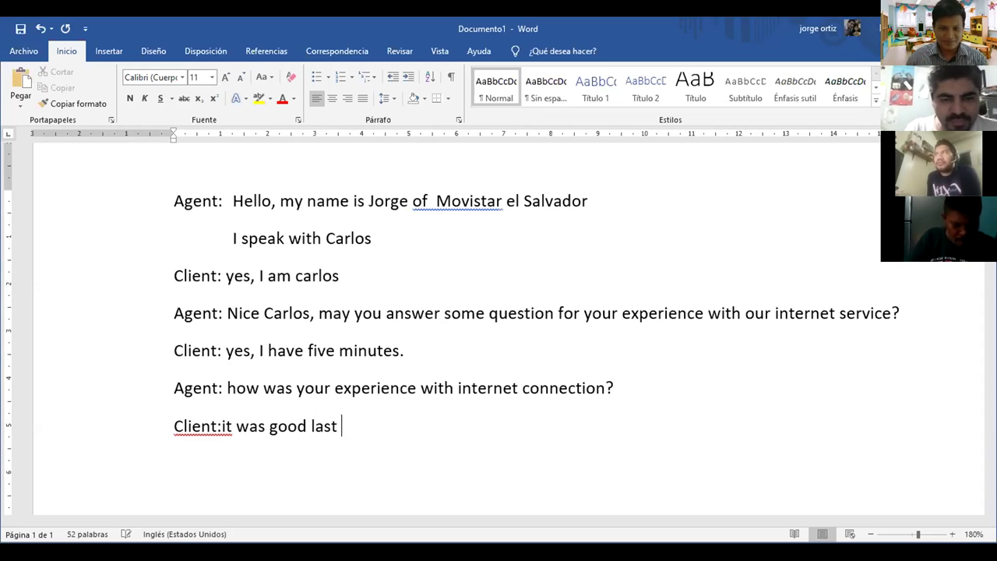
{"action": "type", "text": "week,"}
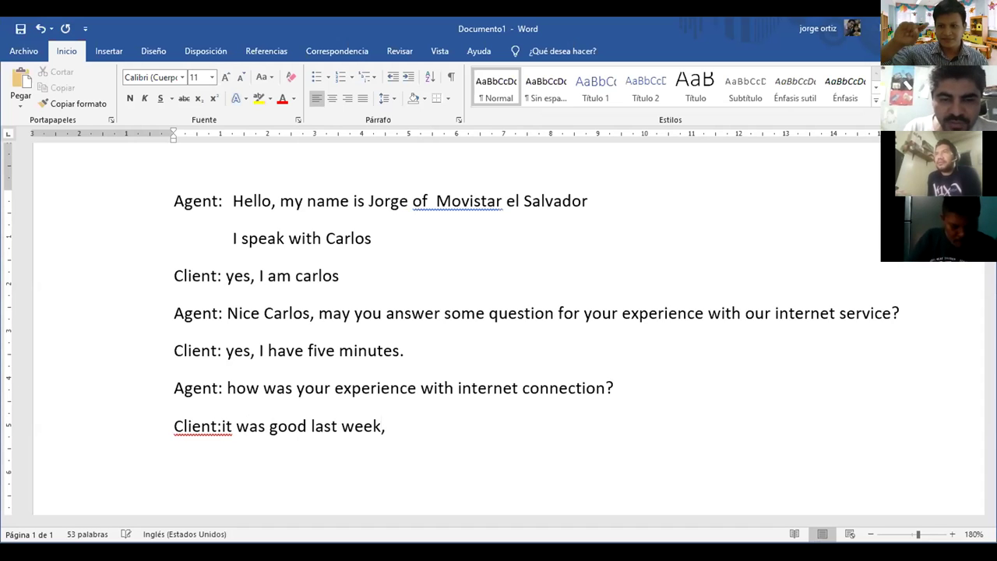
Step: Insert a space after "Client:" and an extra space before "last" in the client's final reply
{"action": "left_click", "coordinate": [311, 426]}
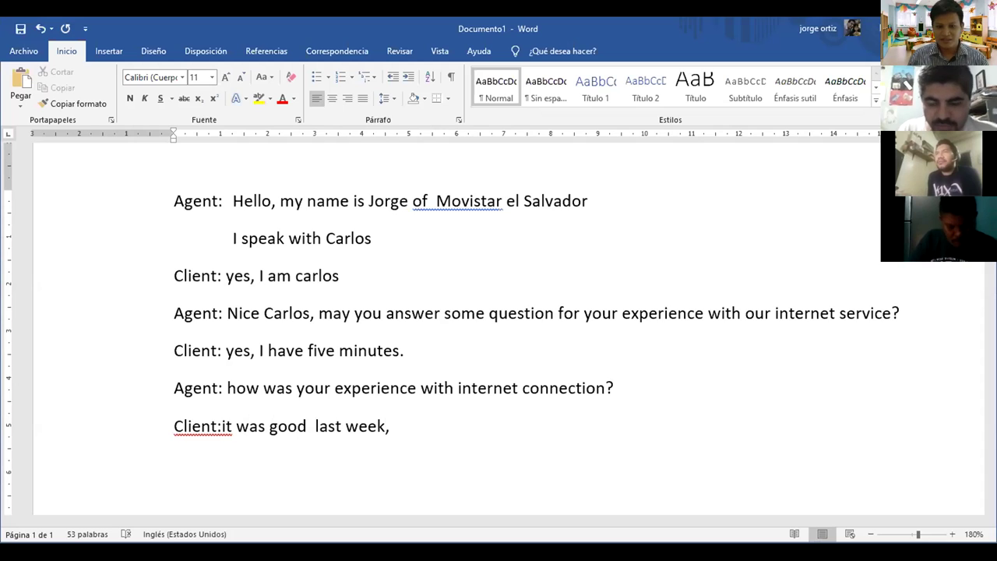
{"action": "left_click", "coordinate": [233, 426]}
{"action": "key", "text": "Left"}
{"action": "key", "text": "Left"}
{"action": "key", "text": "Left"}
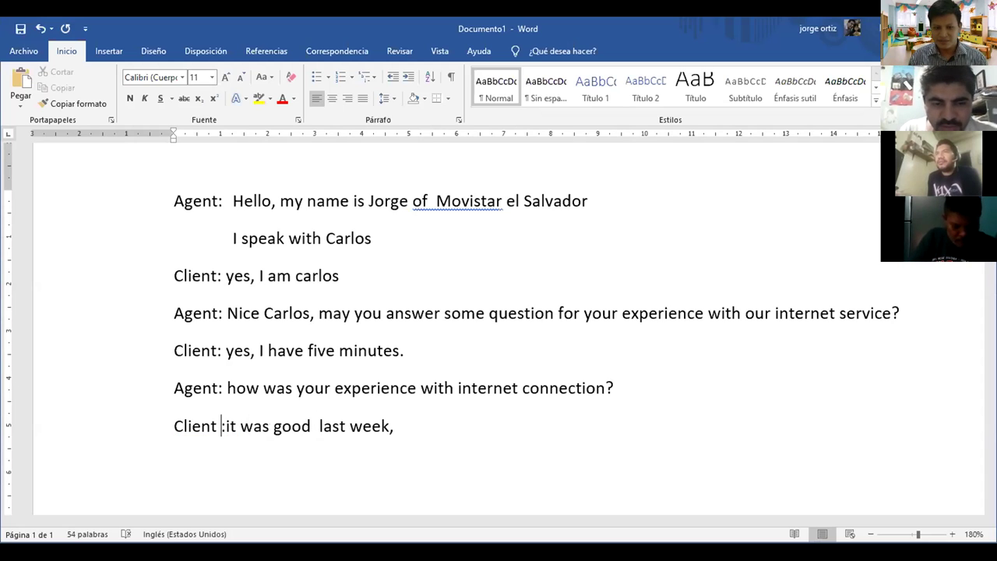
{"action": "key", "text": "BackSpace"}
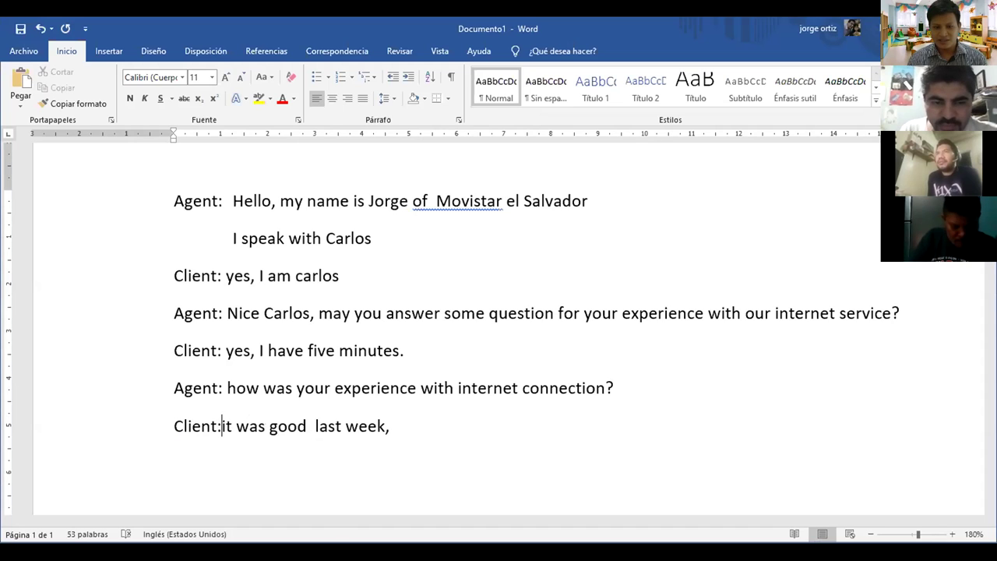
{"action": "key", "text": "Right"}
{"action": "key", "text": "Right"}
{"action": "key", "text": "Right"}
{"action": "key", "text": "Right"}
{"action": "key", "text": "Right"}
{"action": "key", "text": "Right"}
{"action": "key", "text": "Right"}
{"action": "key", "text": "Right"}
{"action": "key", "text": "Right"}
{"action": "key", "text": "Right"}
{"action": "key", "text": "Right"}
{"action": "key", "text": "Right"}
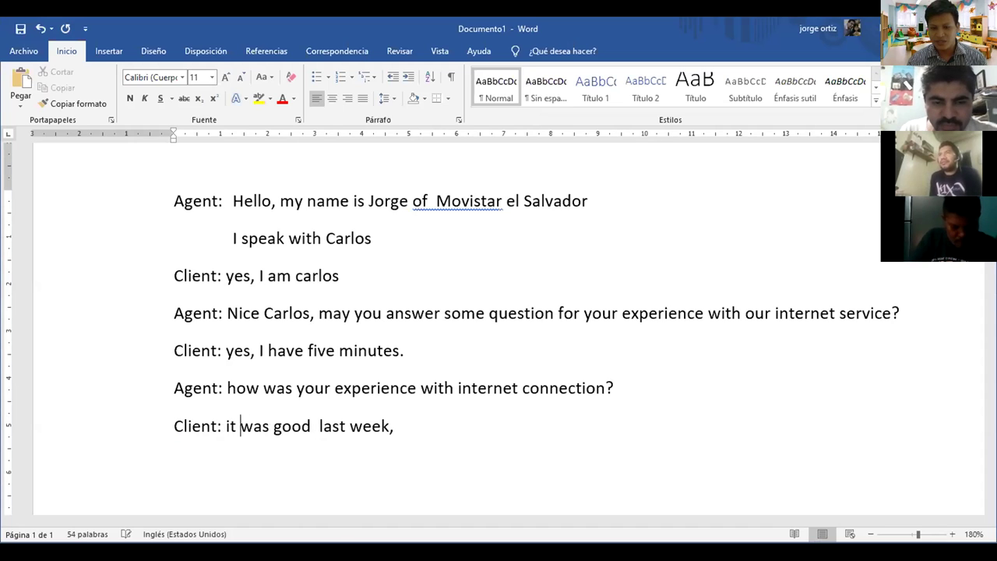
Step: Continue the client's final reply with "but" after "last week,"
{"action": "key", "text": "Right"}
{"action": "key", "text": "Right"}
{"action": "key", "text": "Right"}
{"action": "key", "text": "Right"}
{"action": "key", "text": "Right"}
{"action": "key", "text": "Right"}
{"action": "key", "text": "Right"}
{"action": "key", "text": "Right"}
{"action": "key", "text": "Right"}
{"action": "key", "text": "Right"}
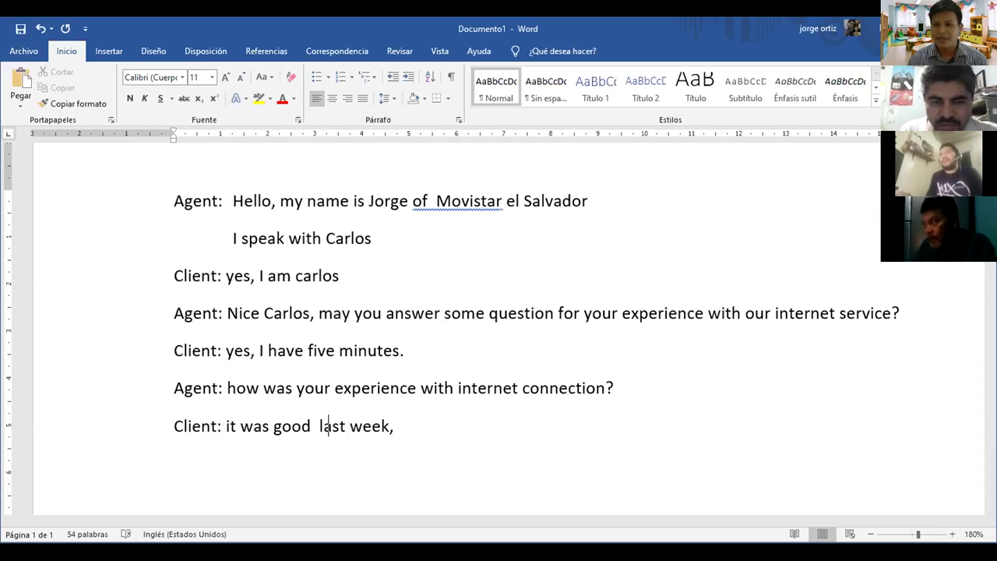
{"action": "key", "text": "Return"}
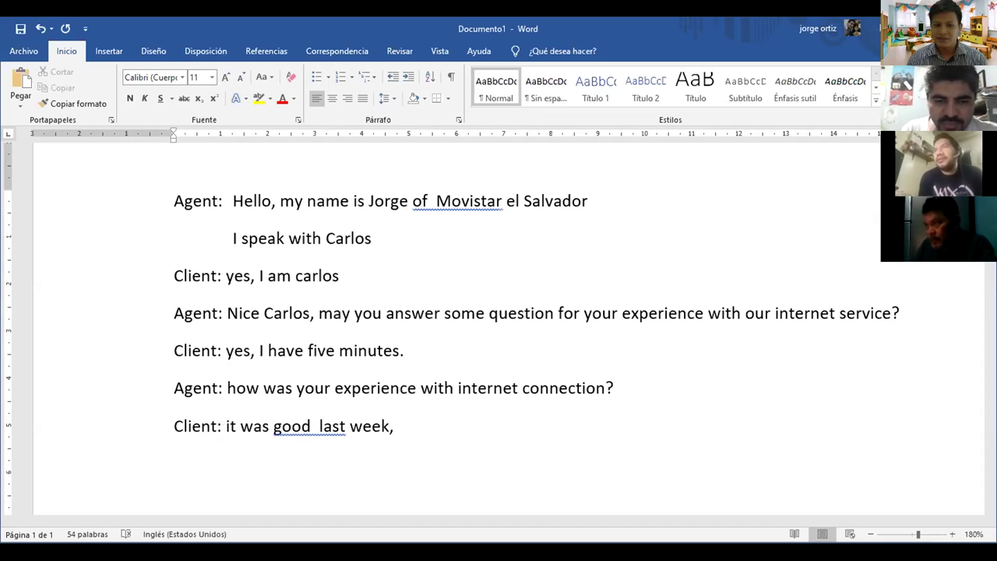
{"action": "key", "text": "BackSpace"}
{"action": "type", "text": "but "}
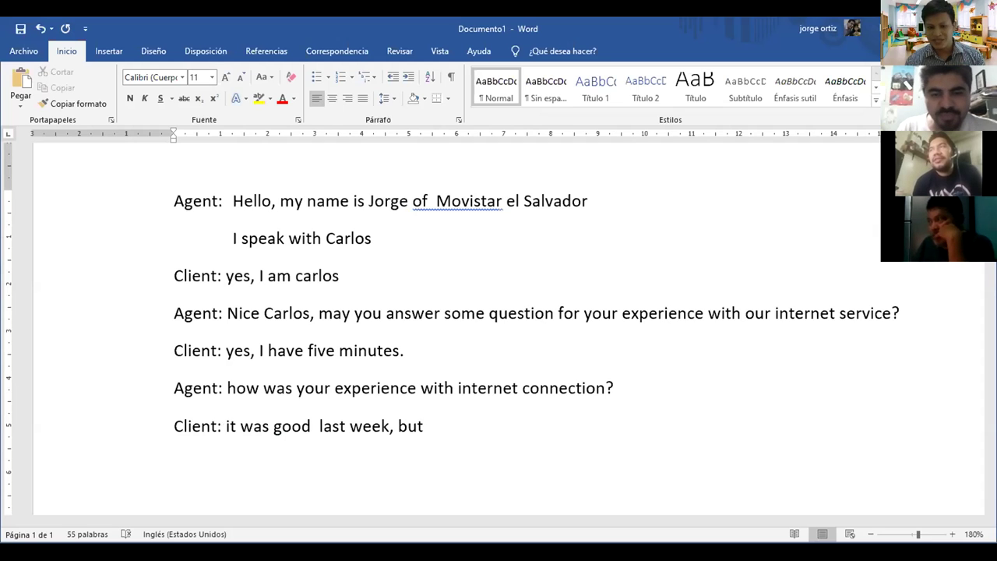
Step: Add the word "sometime" after "but" in the client's final reply
{"action": "type", "text": "someting"}
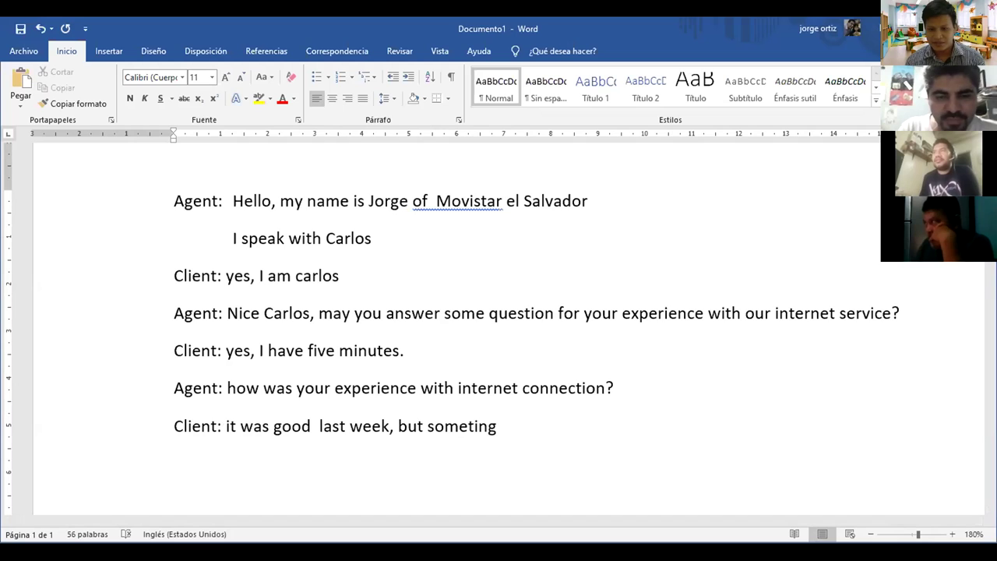
{"action": "type", "text": "h"}
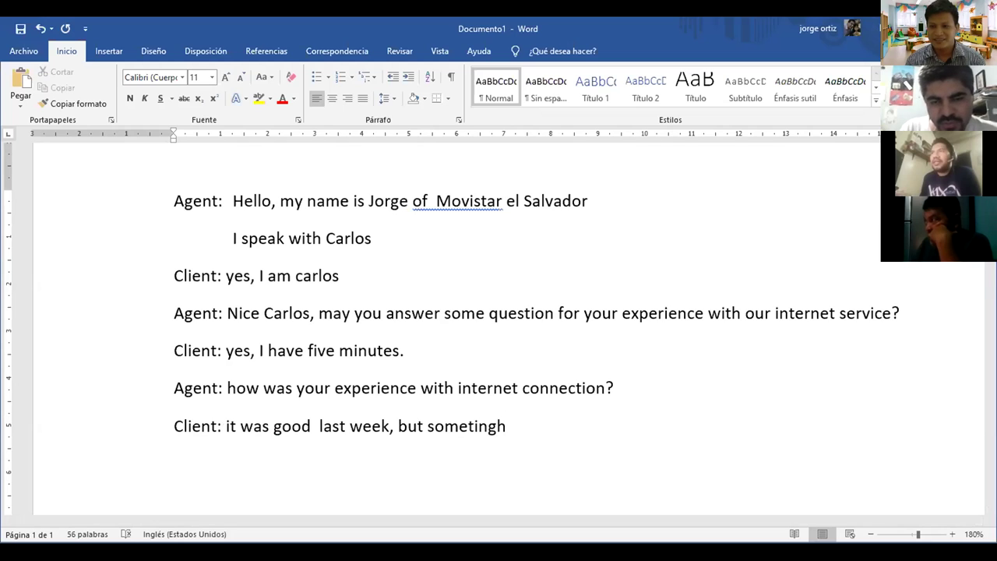
{"action": "key", "text": "BackSpace"}
{"action": "key", "text": "BackSpace"}
{"action": "key", "text": "BackSpace"}
{"action": "key", "text": "BackSpace"}
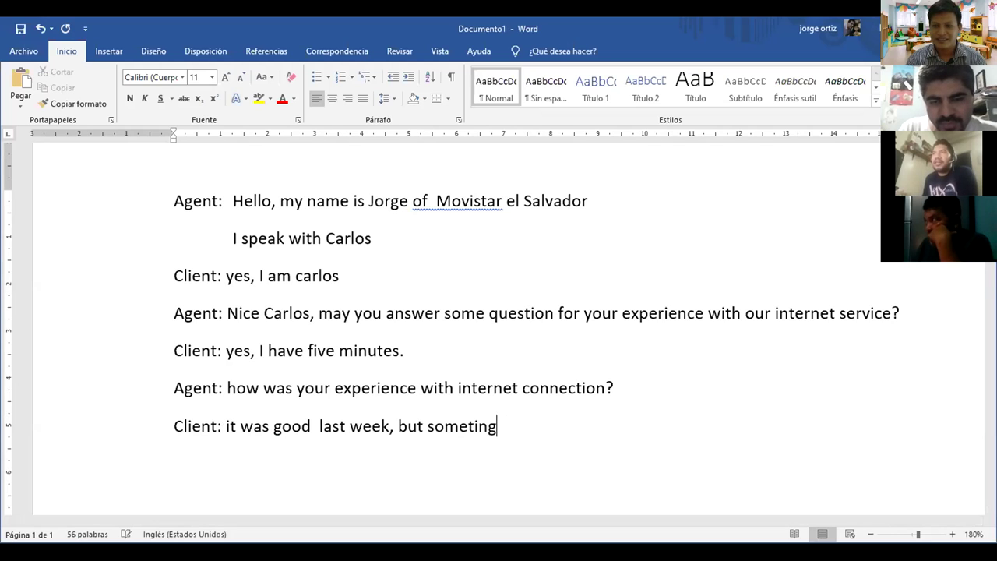
{"action": "type", "text": "ime"}
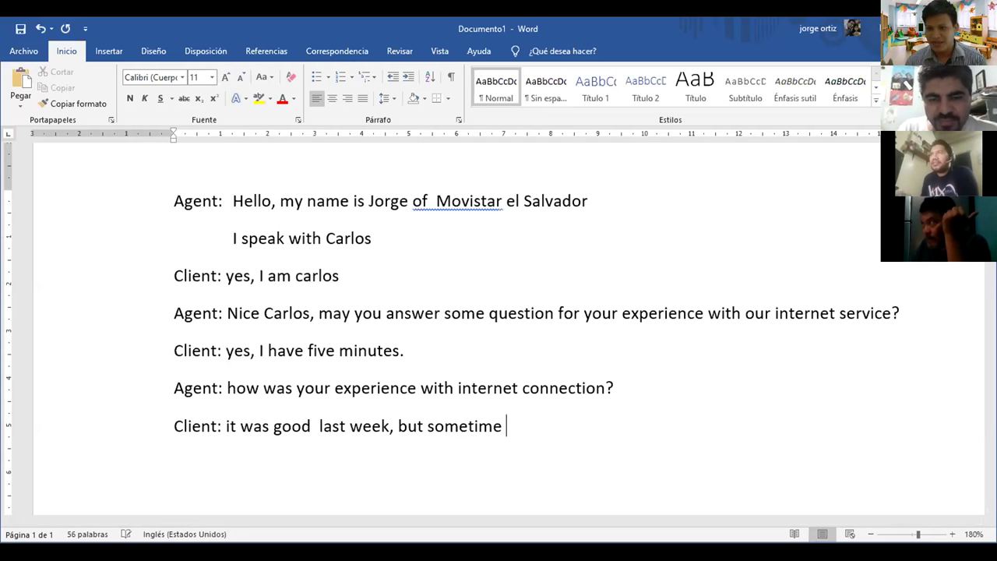
Step: Extend the client's final reply with "I had a problem" after "sometime"
{"action": "type", "text": " I had a"}
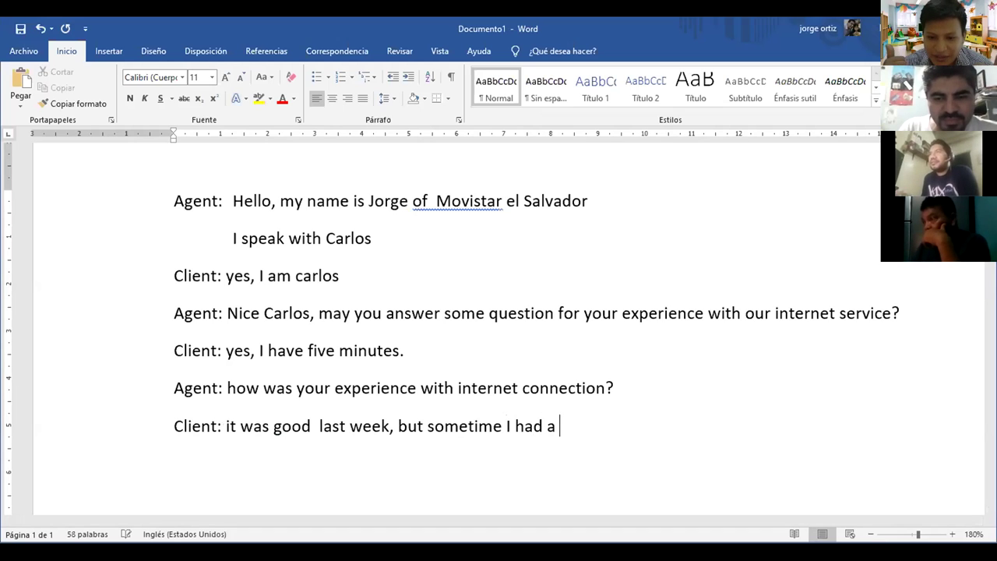
{"action": "type", "text": " pror"}
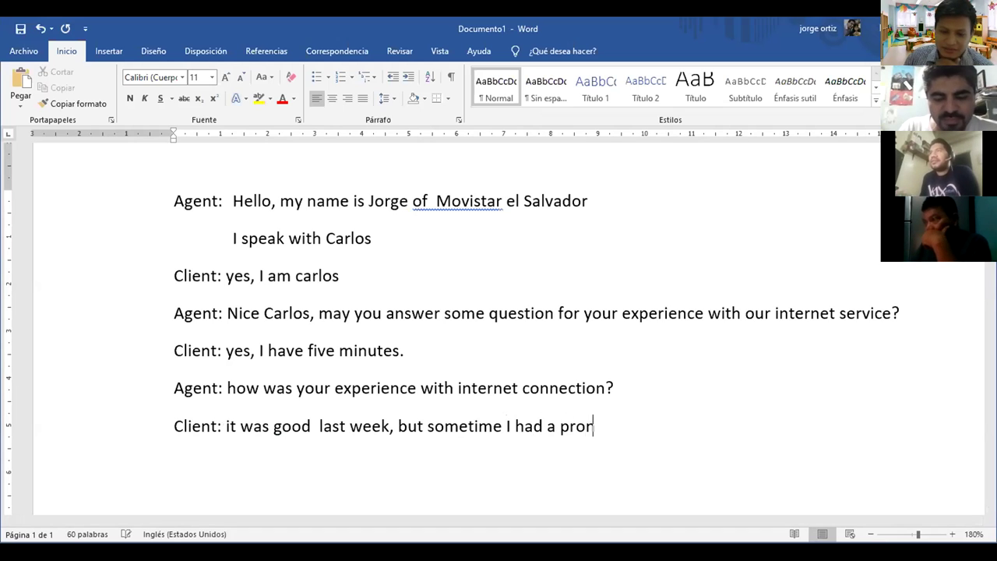
{"action": "key", "text": "BackSpace"}
{"action": "type", "text": "blem"}
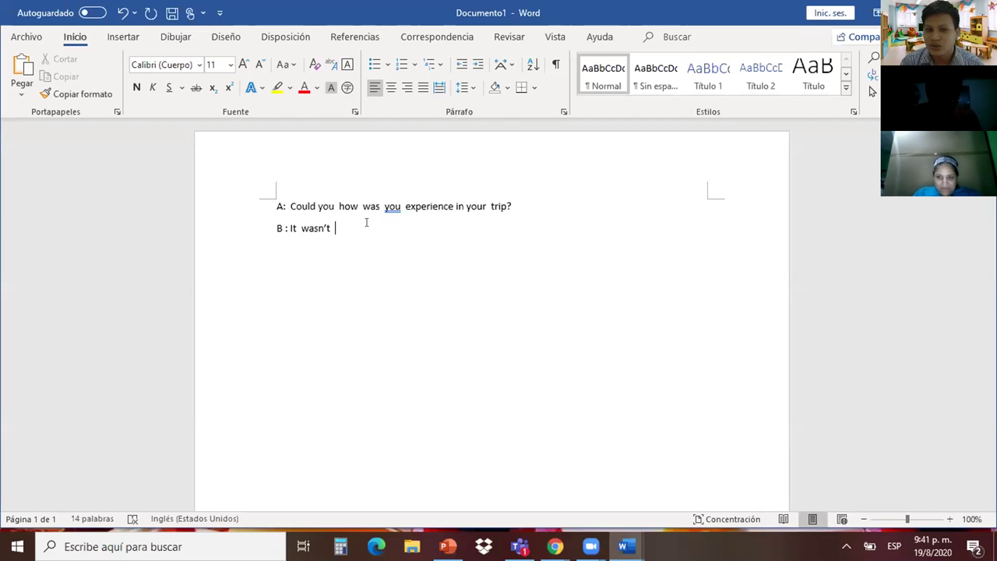
Step: Try inserting the word "shore" after "Could you" in speaker A's question
{"action": "left_click", "coordinate": [335, 206]}
{"action": "type", "text": "sh"}
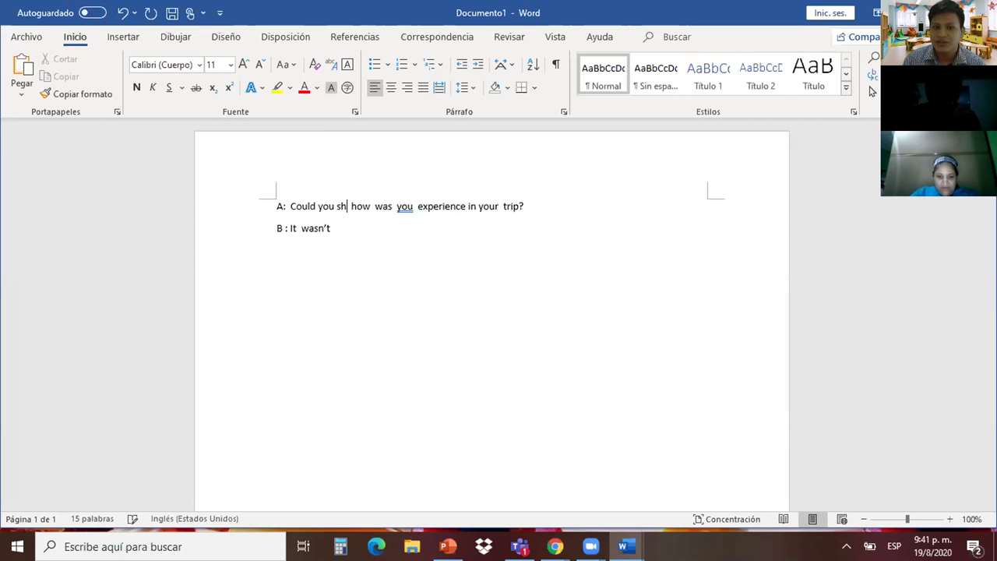
{"action": "type", "text": "ore"}
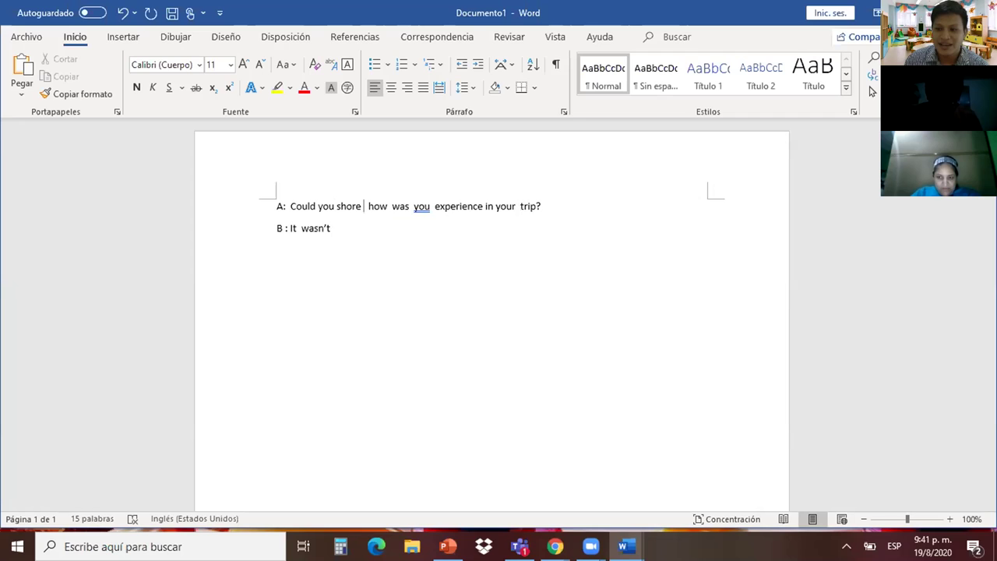
{"action": "key", "text": "BackSpace"}
{"action": "key", "text": "BackSpace"}
{"action": "key", "text": "BackSpace"}
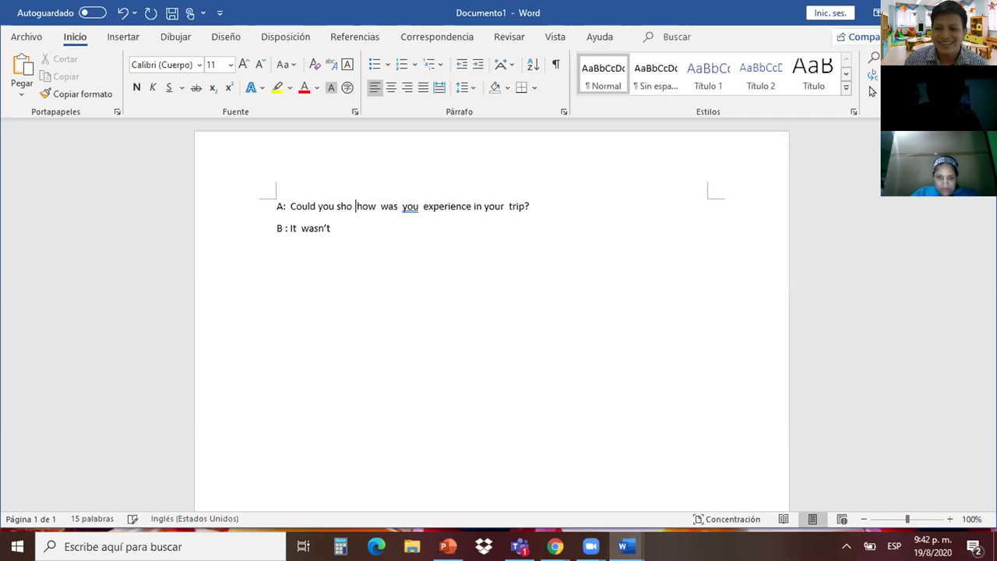
{"action": "key", "text": "BackSpace"}
{"action": "key", "text": "BackSpace"}
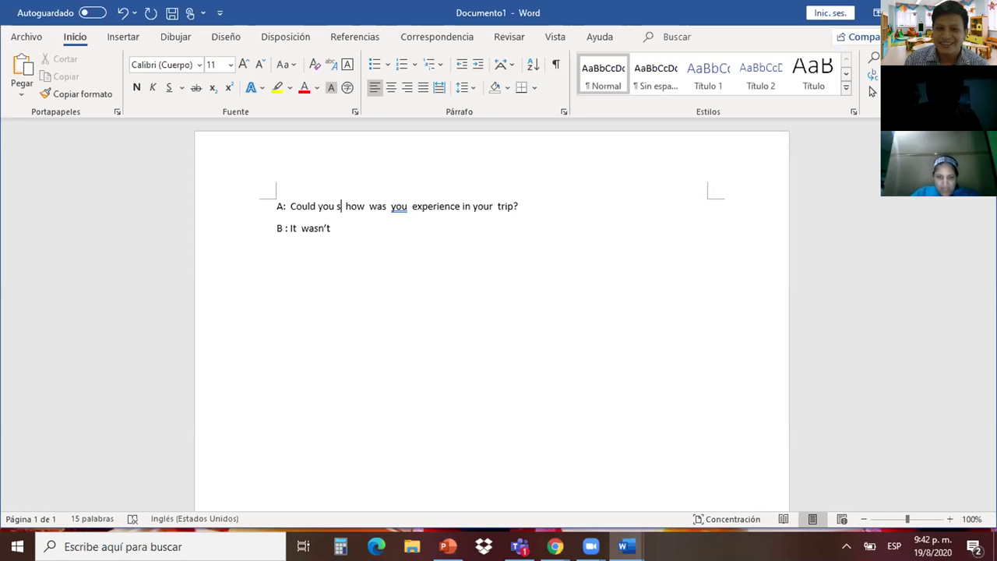
{"action": "key", "text": "BackSpace"}
Step: Insert the word "share" after "Could you" in speaker A's question
{"action": "type", "text": "ch"}
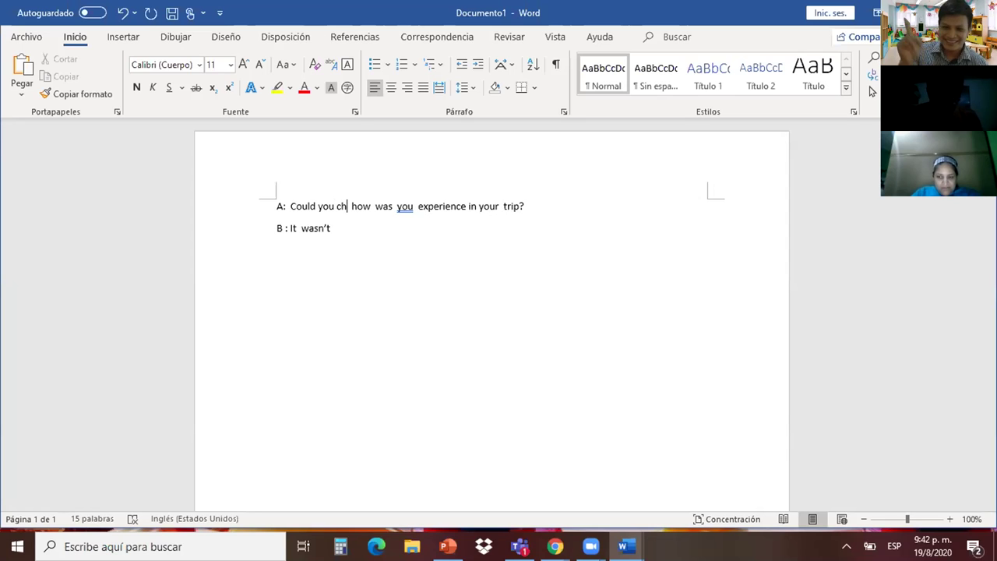
{"action": "key", "text": "ctrl+z"}
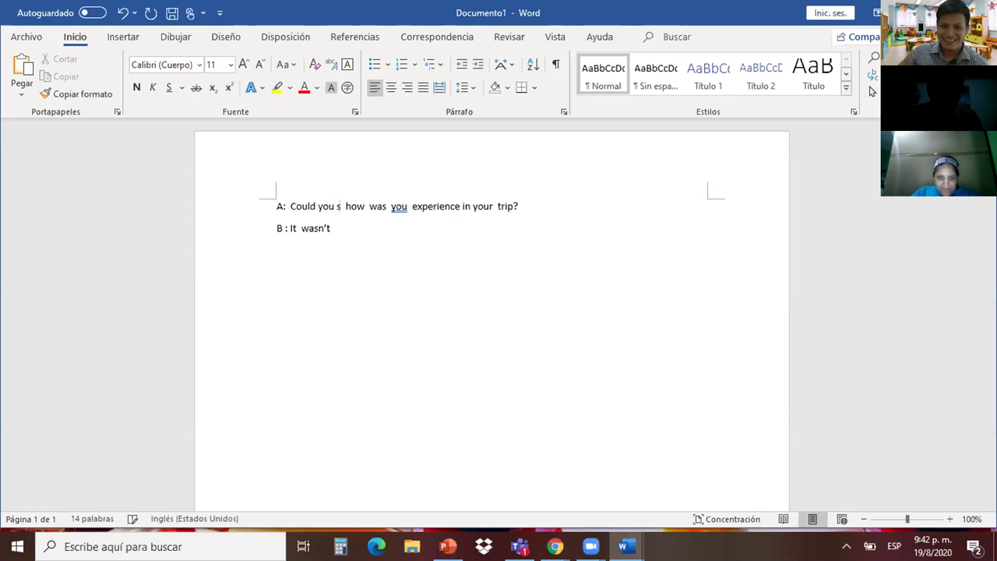
{"action": "type", "text": "h"}
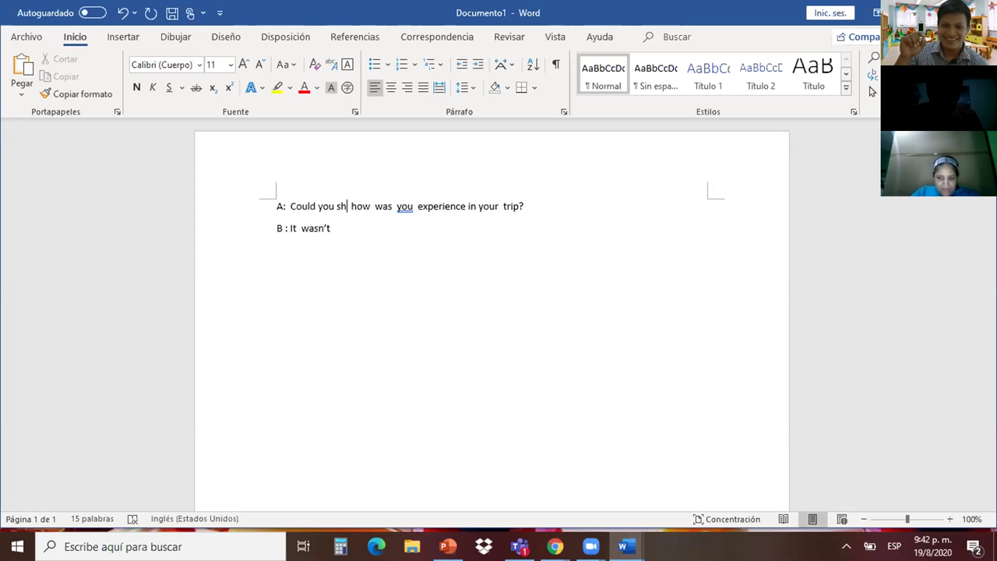
{"action": "type", "text": "he"}
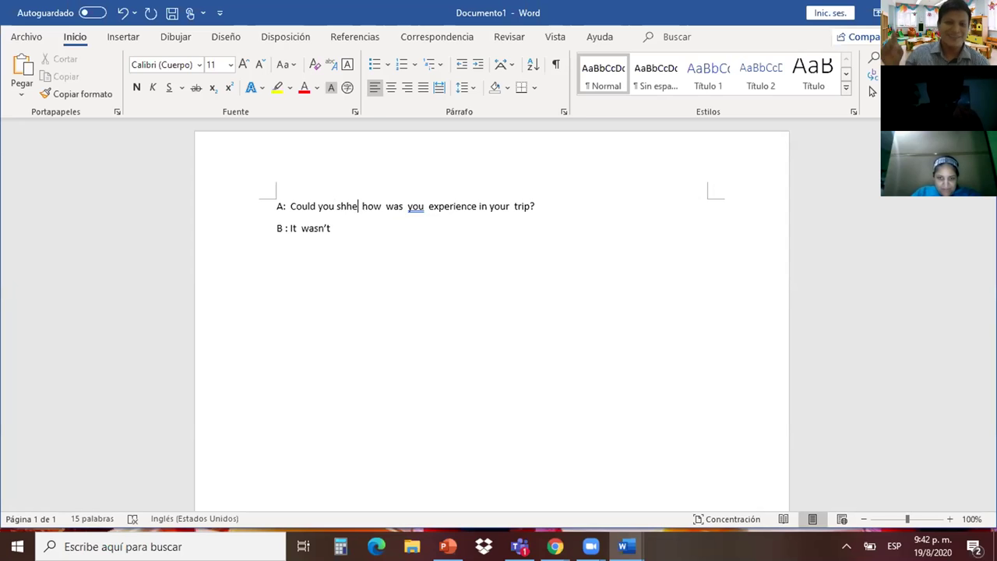
{"action": "key", "text": "BackSpace"}
{"action": "key", "text": "BackSpace"}
{"action": "type", "text": "a"}
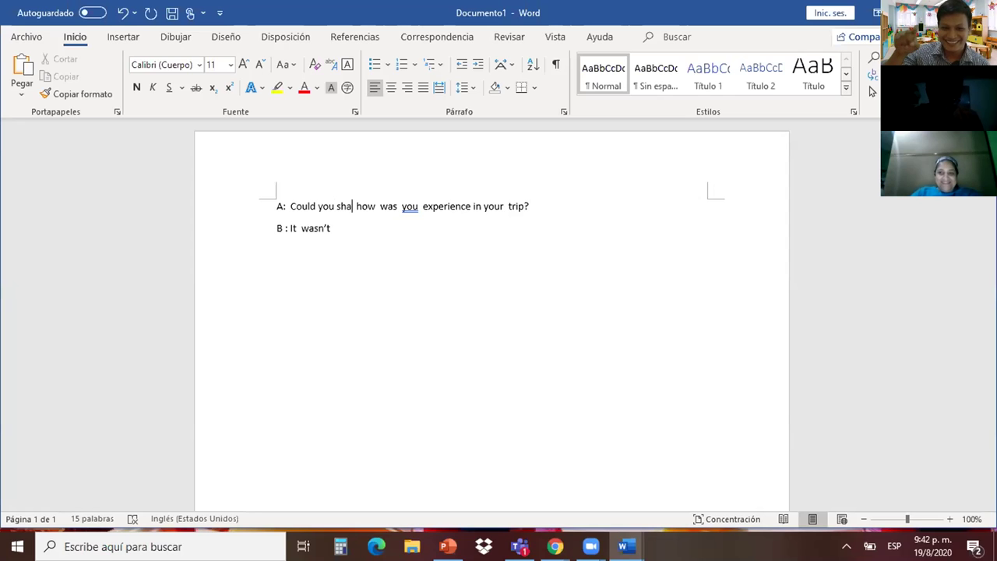
{"action": "type", "text": "r "}
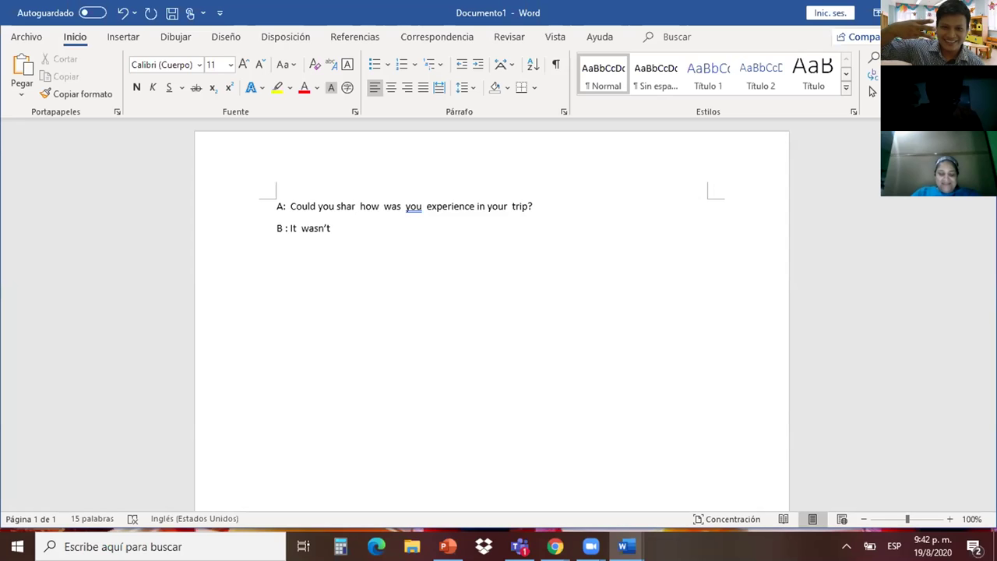
{"action": "type", "text": "e"}
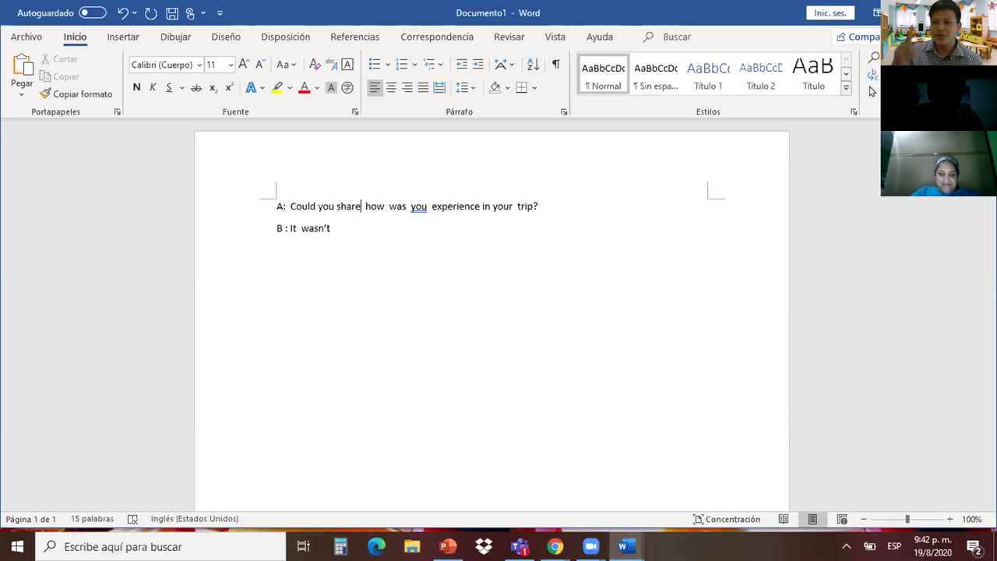
{"action": "type", "text": " a"}
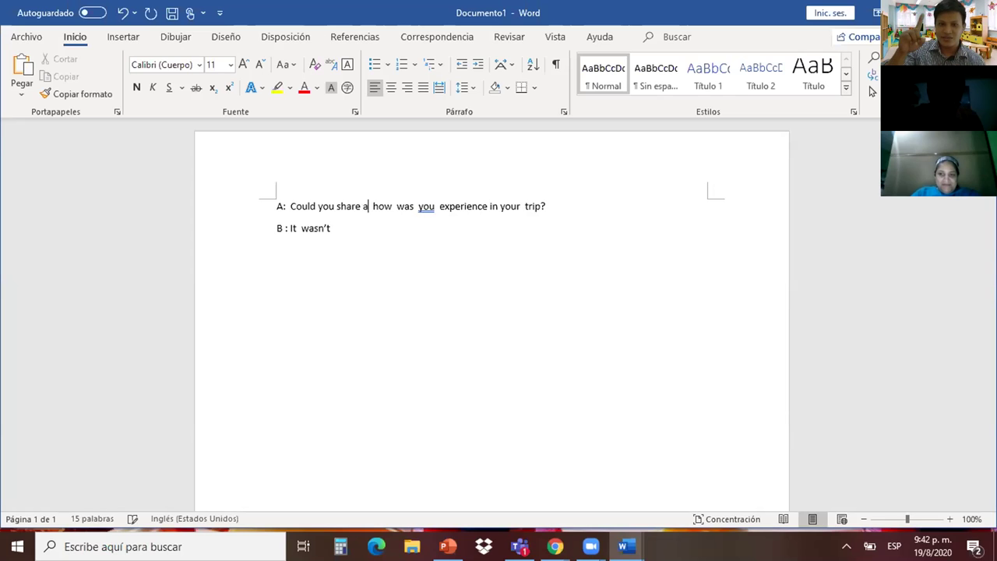
{"action": "type", "text": "s"}
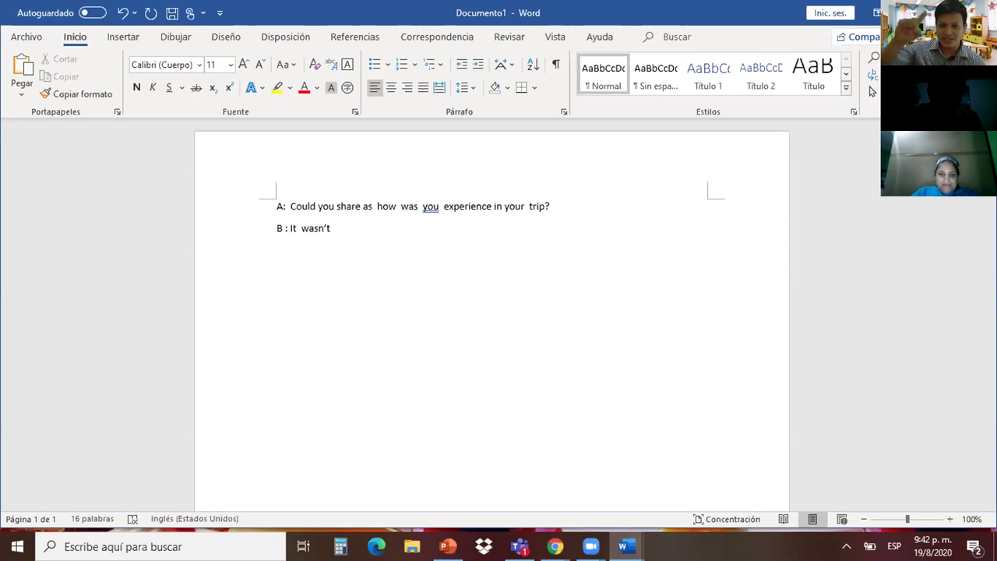
{"action": "key", "text": "BackSpace"}
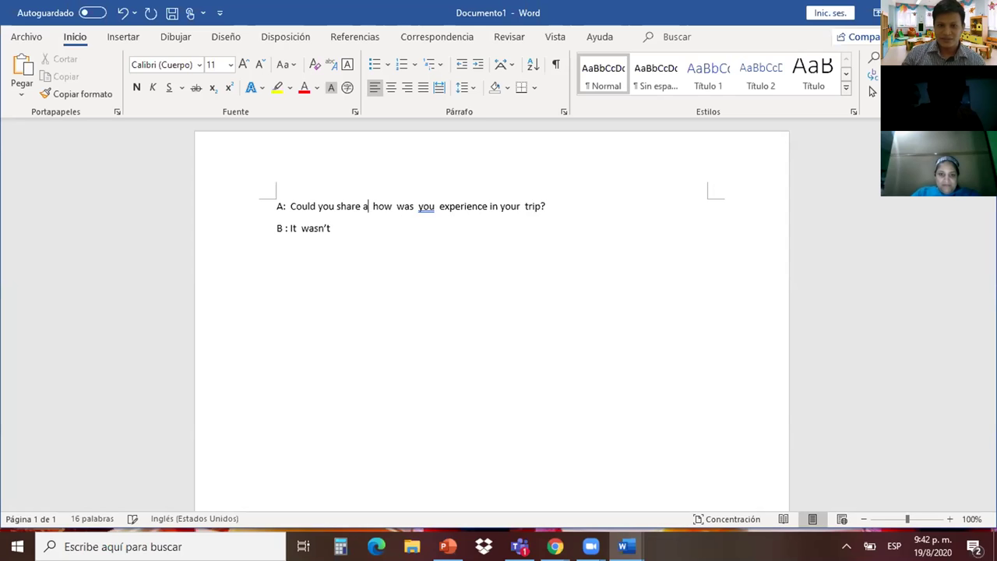
{"action": "key", "text": "BackSpace"}
{"action": "type", "text": "s"}
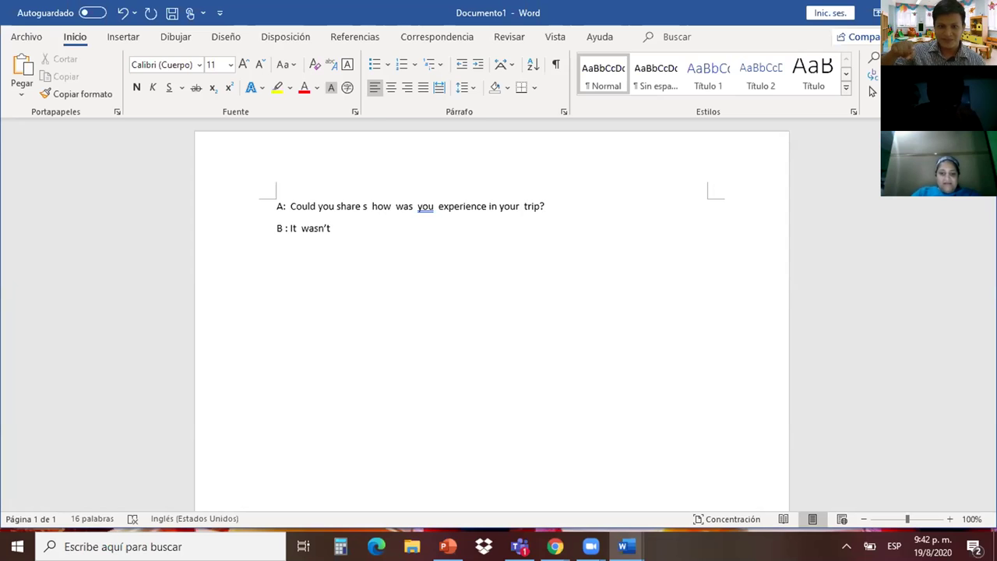
{"action": "key", "text": "BackSpace"}
{"action": "type", "text": "y"}
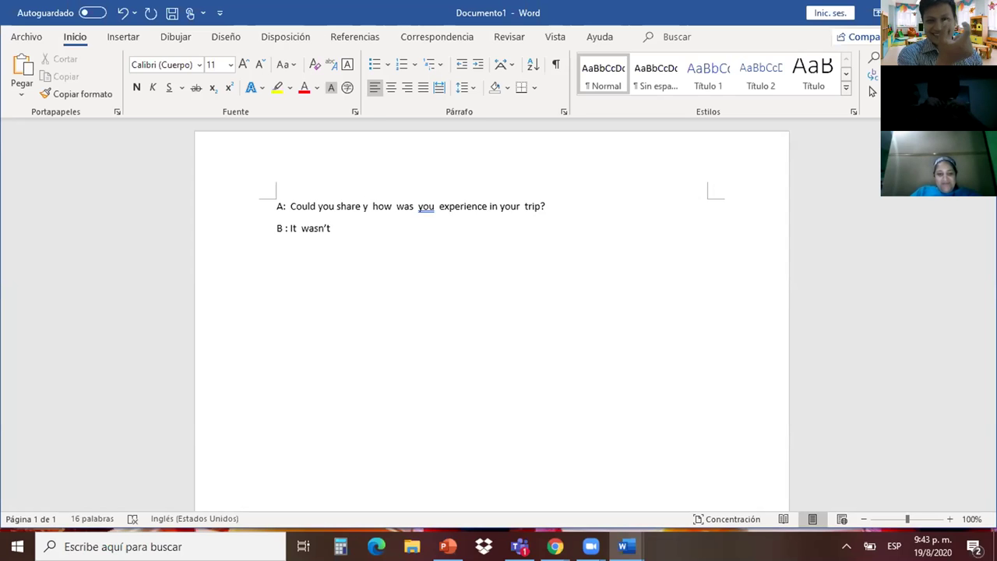
{"action": "key", "text": "BackSpace"}
{"action": "type", "text": "v"}
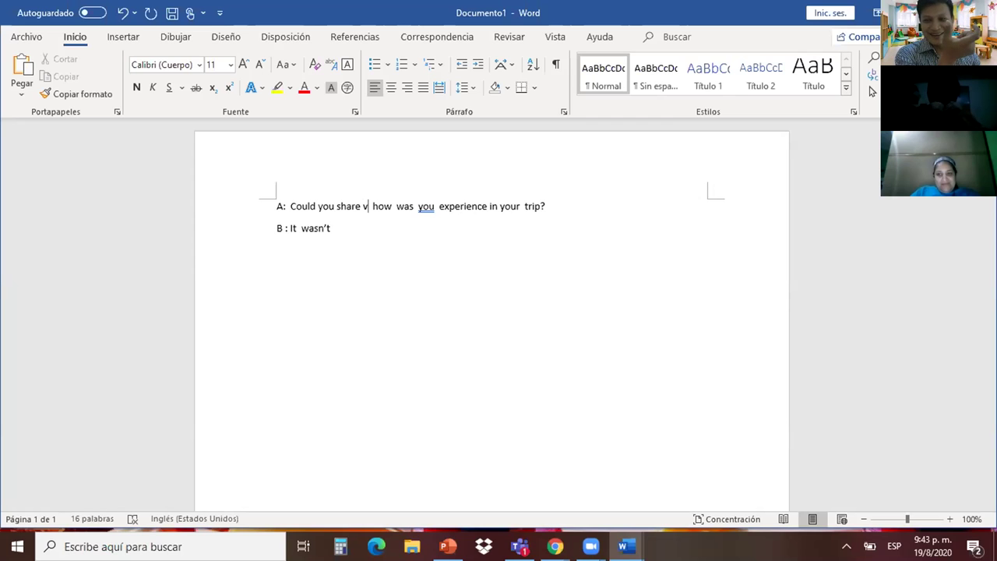
{"action": "key", "text": "BackSpace"}
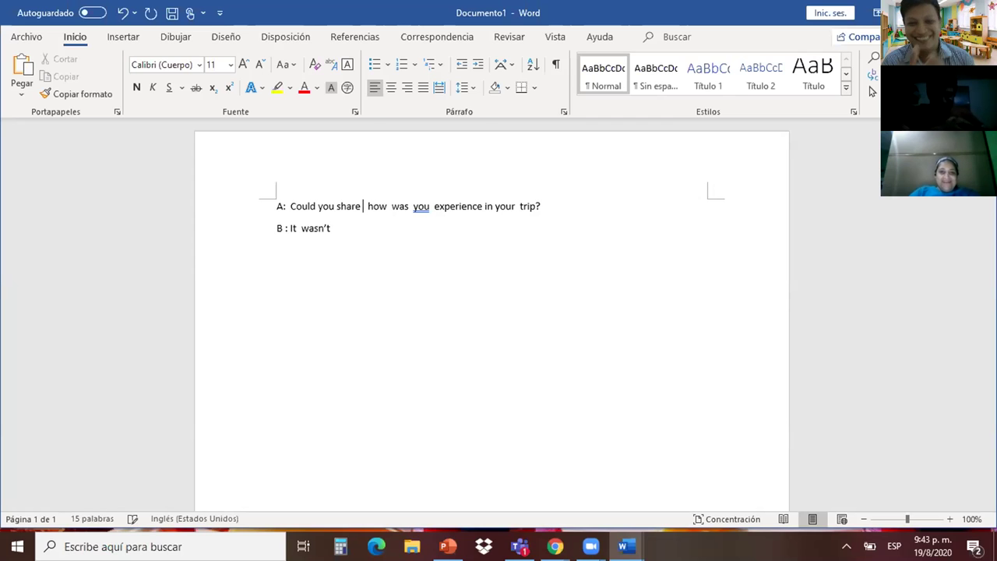
Step: Insert "us," after "Could you share" in speaker A's question
{"action": "type", "text": "u"}
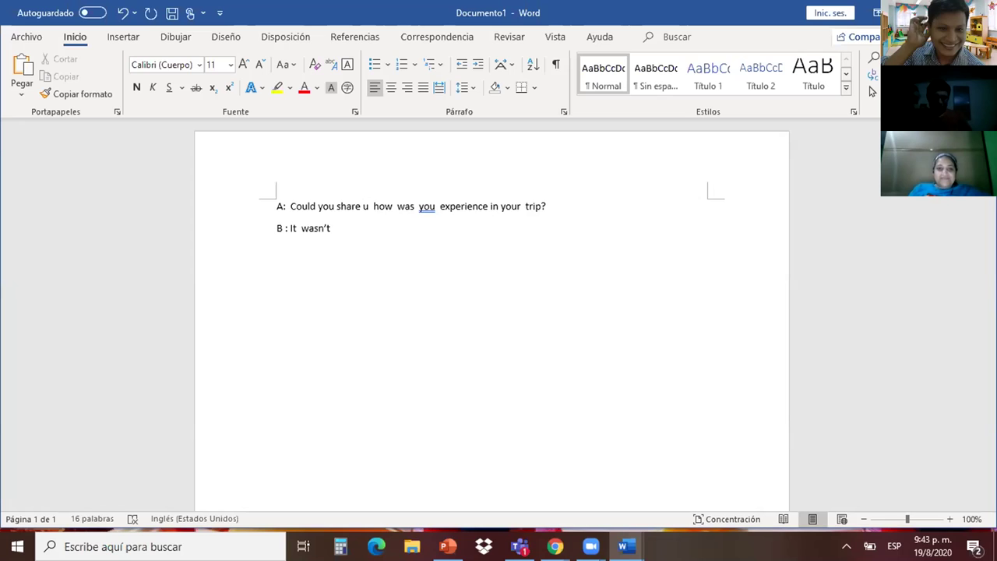
{"action": "type", "text": "s"}
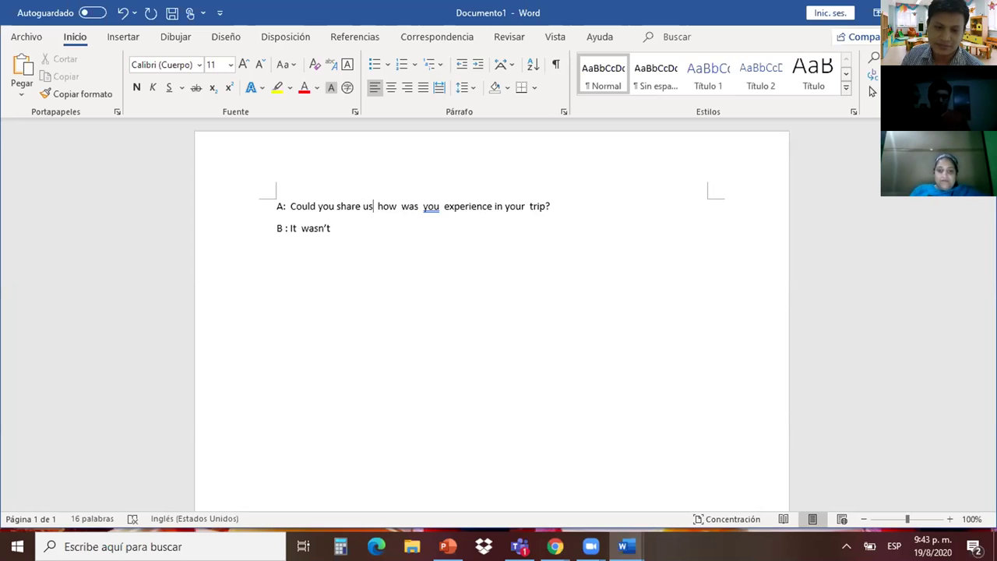
{"action": "type", "text": ","}
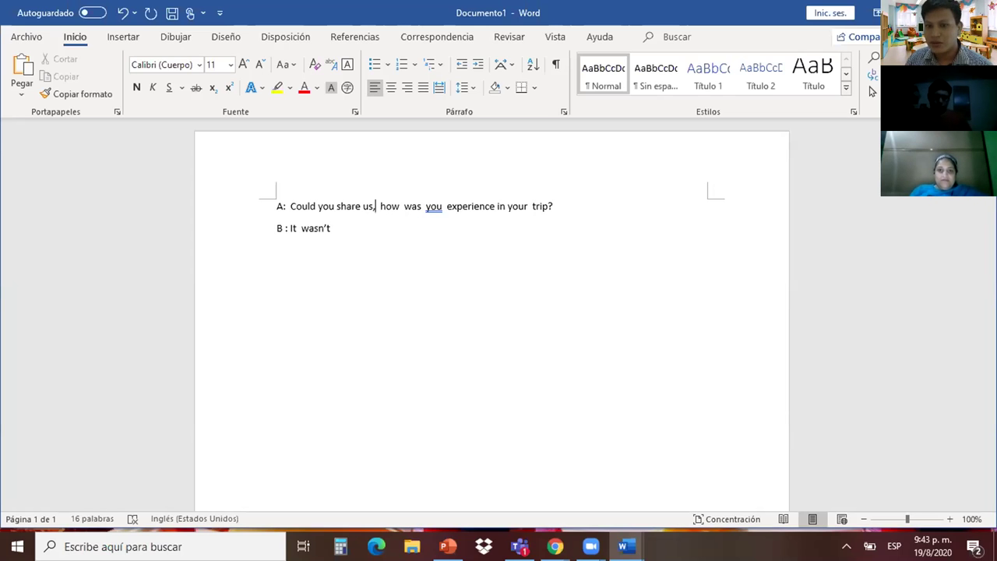
Step: Delete the words "It wasn't" from speaker B's reply, keeping the speaker label
{"action": "type", "text": "t"}
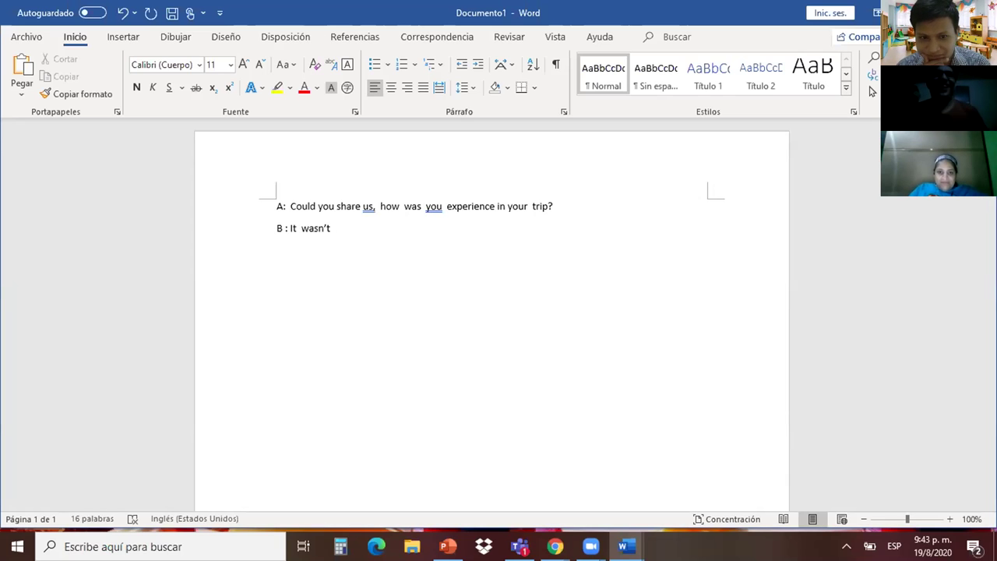
{"action": "key", "text": "BackSpace"}
{"action": "key", "text": "BackSpace"}
{"action": "key", "text": "BackSpace"}
{"action": "key", "text": "BackSpace"}
{"action": "key", "text": "BackSpace"}
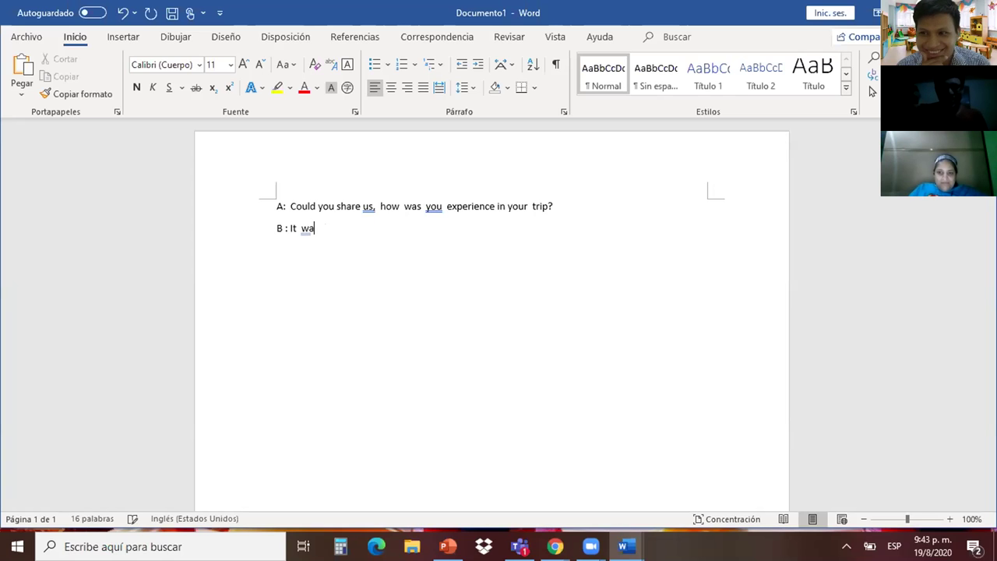
{"action": "key", "text": "BackSpace"}
{"action": "key", "text": "BackSpace"}
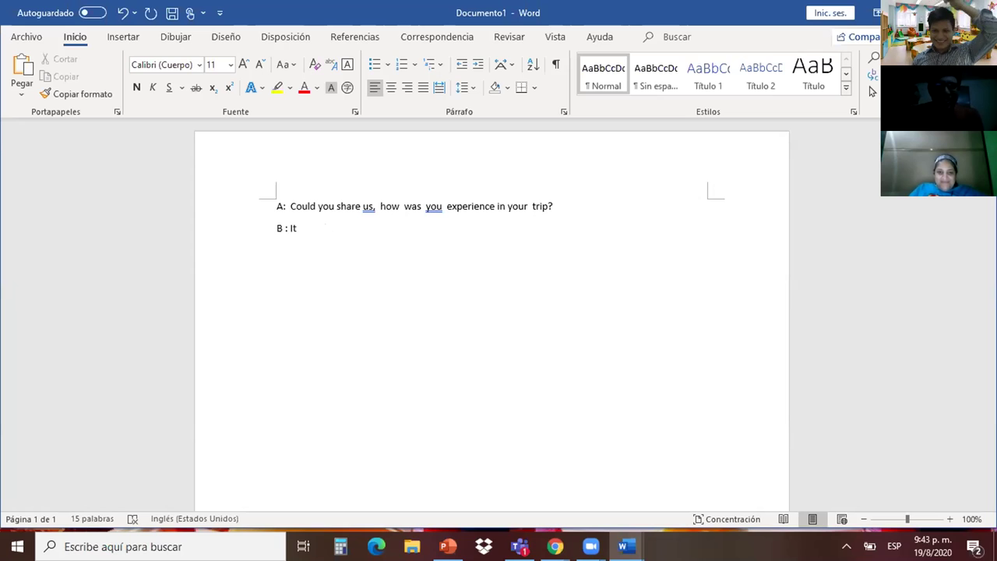
{"action": "key", "text": "BackSpace"}
{"action": "key", "text": "BackSpace"}
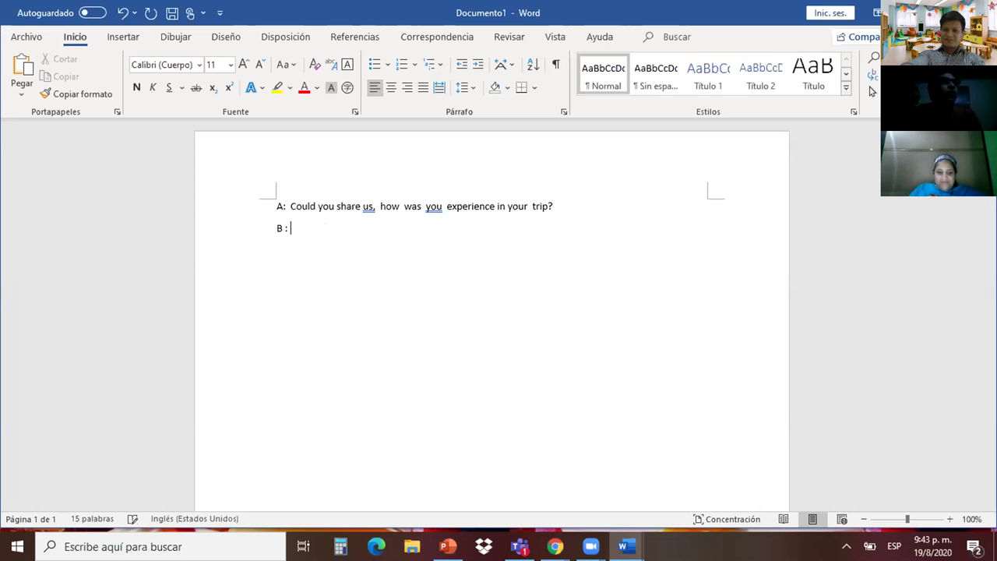
Step: Start speaker B's reply with "it wasn't" in lowercase
{"action": "type", "text": "w"}
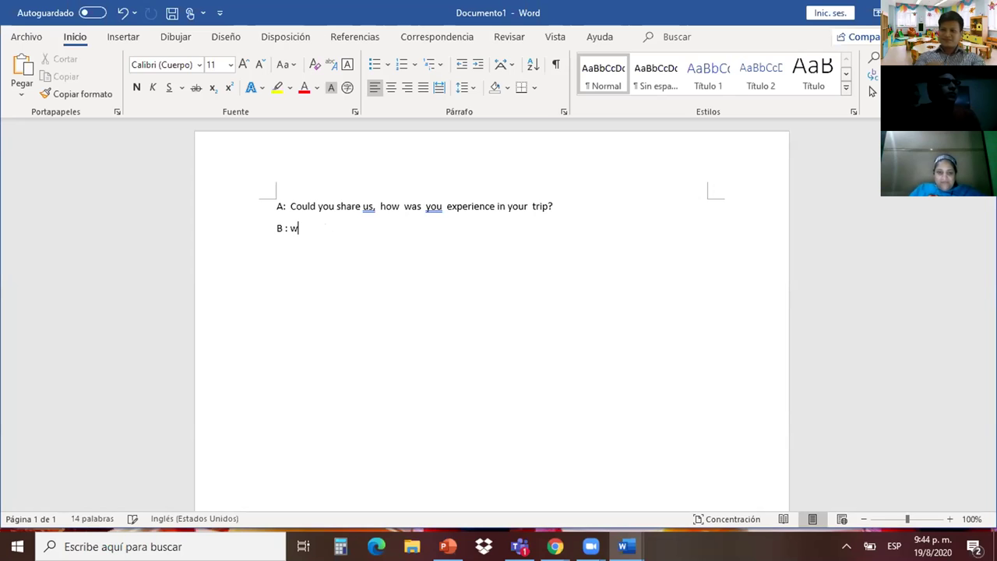
{"action": "type", "text": "a"}
{"action": "key", "text": "BackSpace"}
{"action": "key", "text": "BackSpace"}
{"action": "type", "text": "i"}
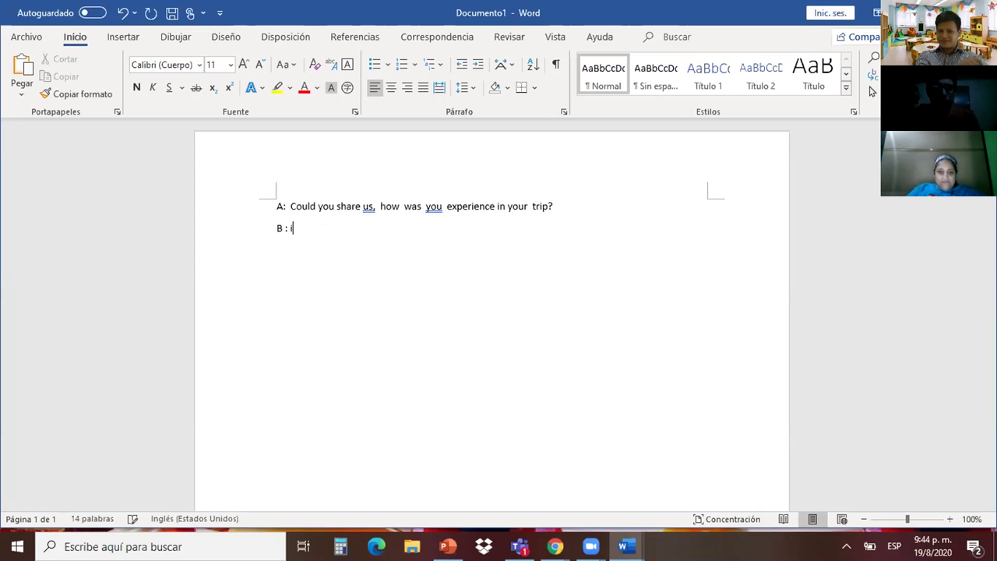
{"action": "type", "text": "t"}
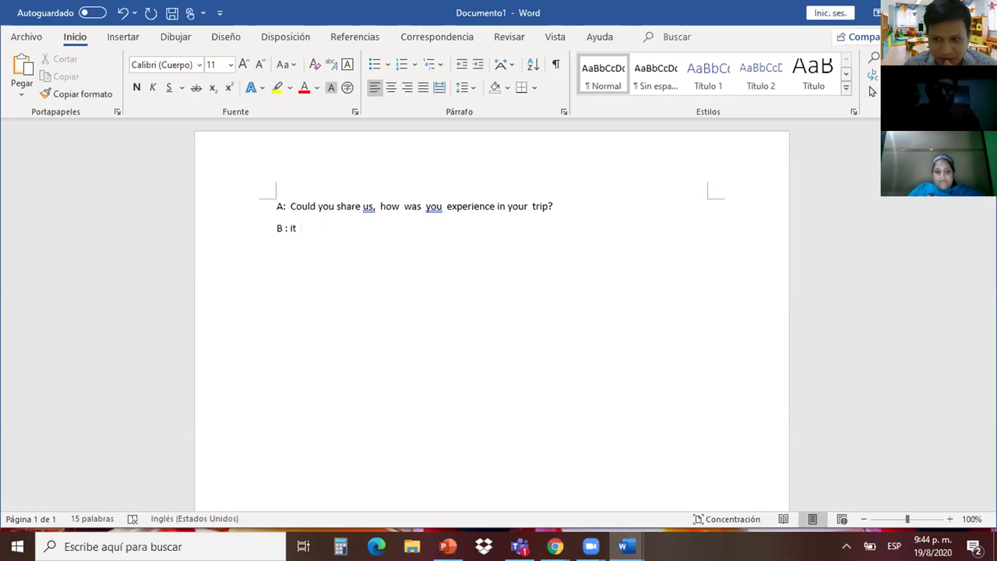
{"action": "type", "text": "was"}
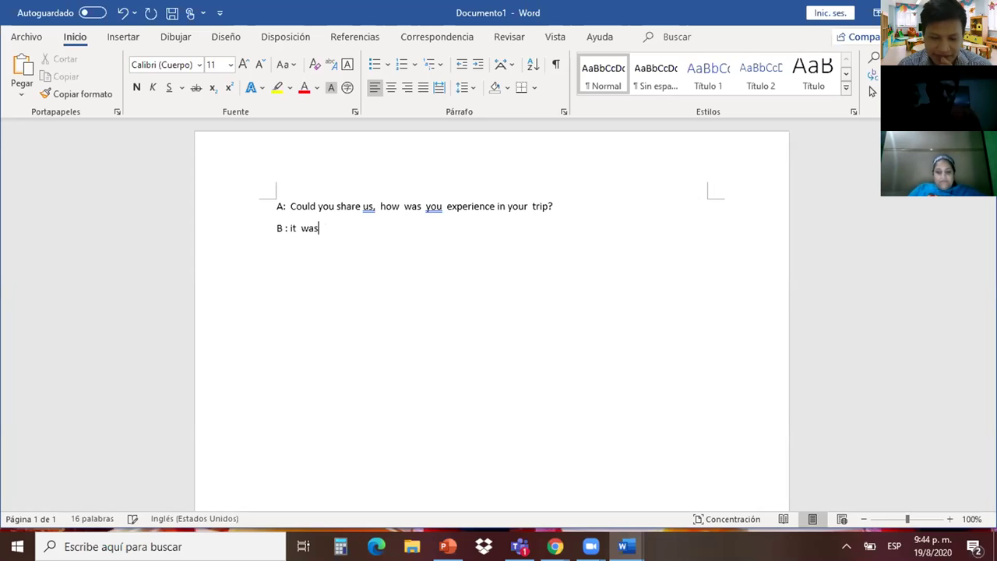
{"action": "type", "text": "n't"}
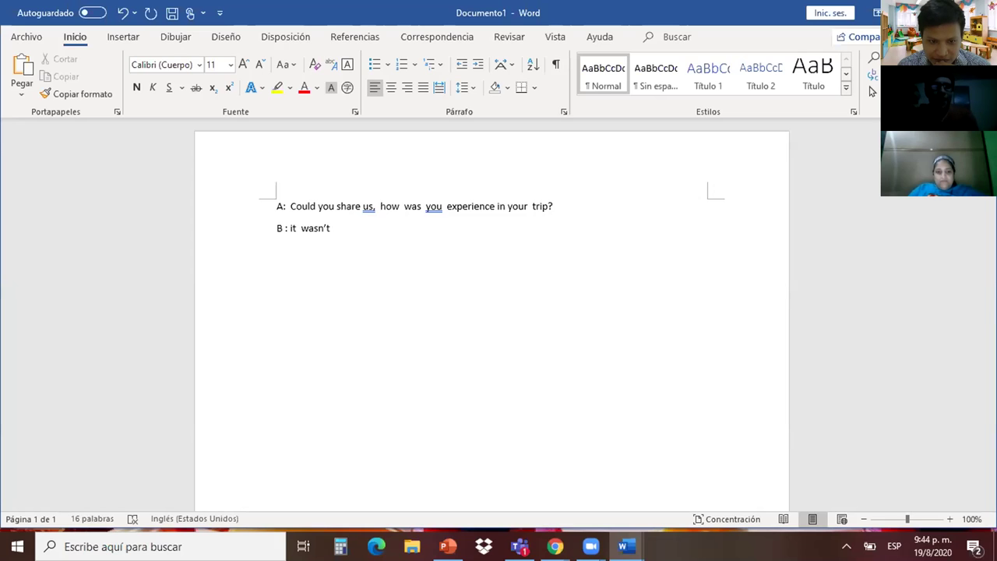
{"action": "type", "text": "to are "}
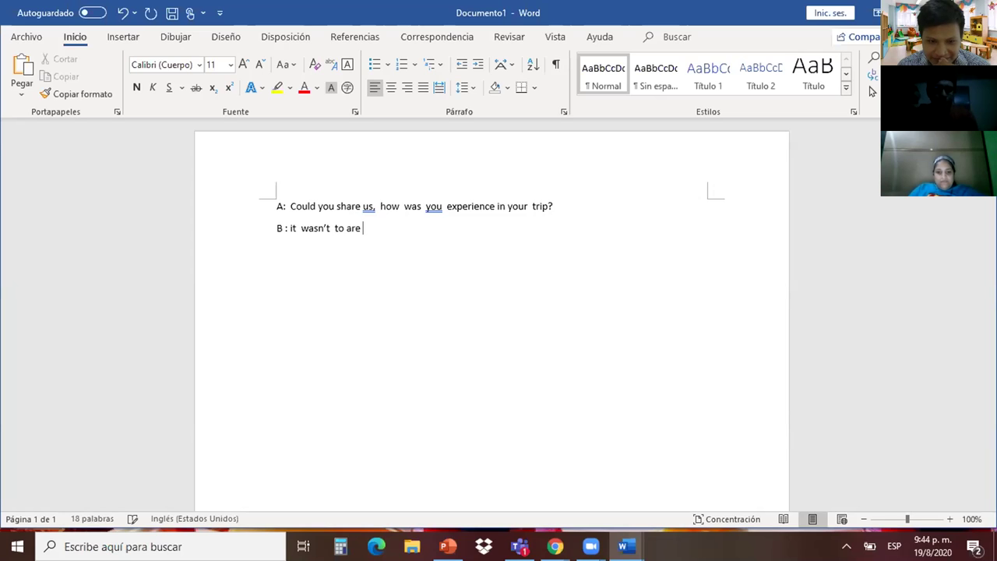
{"action": "type", "text": "plays"}
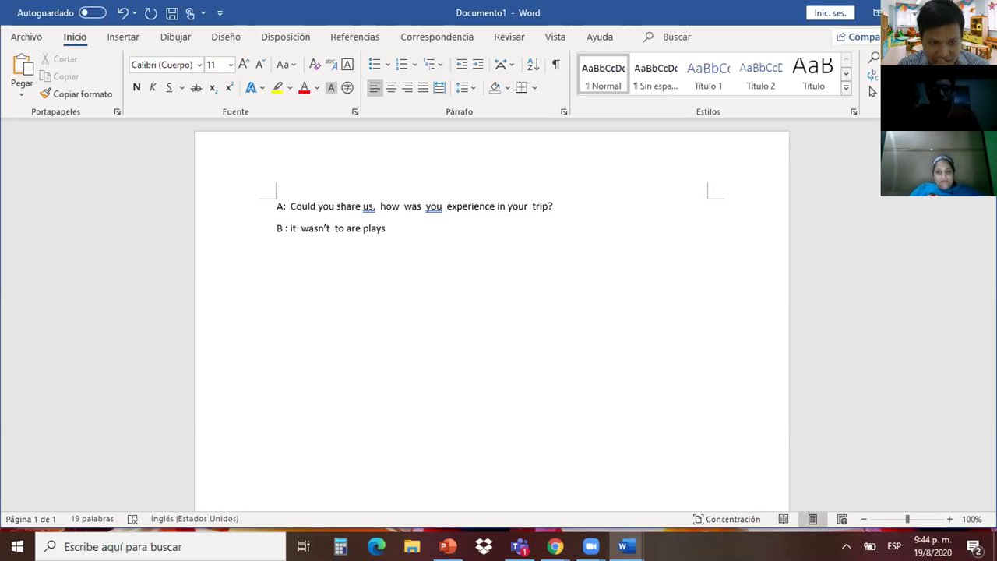
{"action": "key", "text": "BackSpace"}
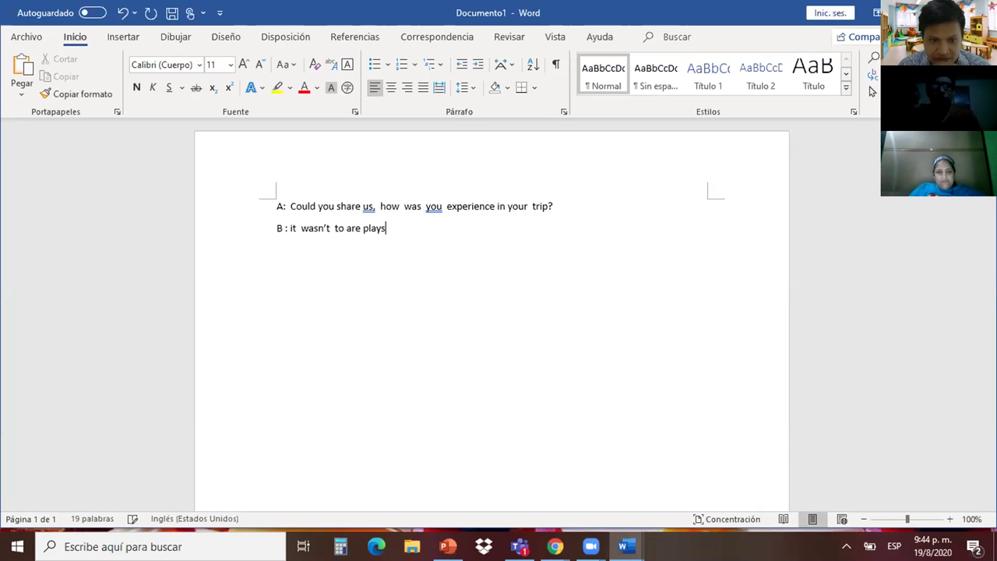
{"action": "key", "text": "BackSpace"}
{"action": "key", "text": "BackSpace"}
{"action": "key", "text": "BackSpace"}
{"action": "key", "text": "BackSpace"}
{"action": "key", "text": "BackSpace"}
{"action": "key", "text": "BackSpace"}
{"action": "key", "text": "BackSpace"}
{"action": "key", "text": "BackSpace"}
{"action": "key", "text": "BackSpace"}
{"action": "key", "text": "BackSpace"}
{"action": "key", "text": "BackSpace"}
{"action": "key", "text": "BackSpace"}
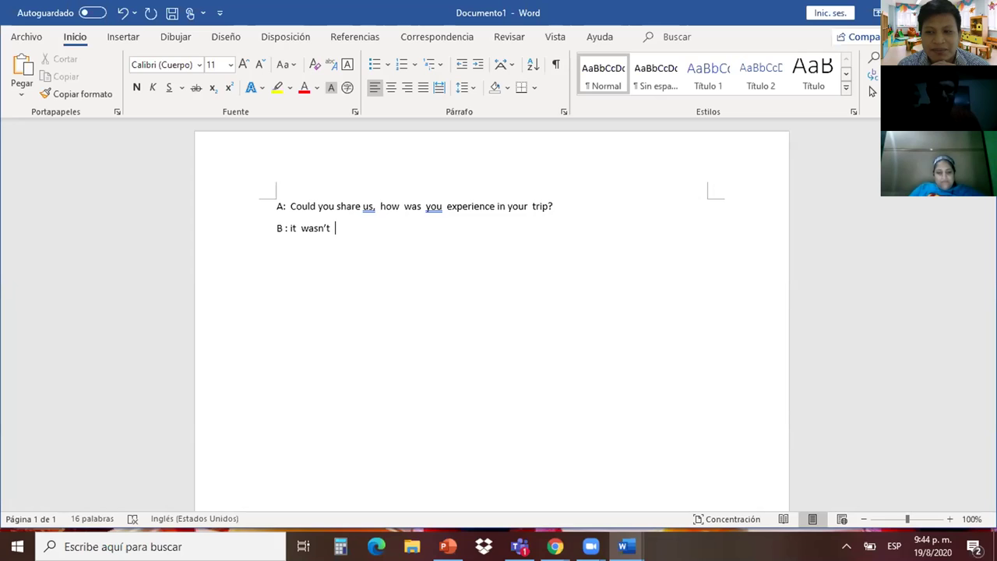
{"action": "type", "text": "a"}
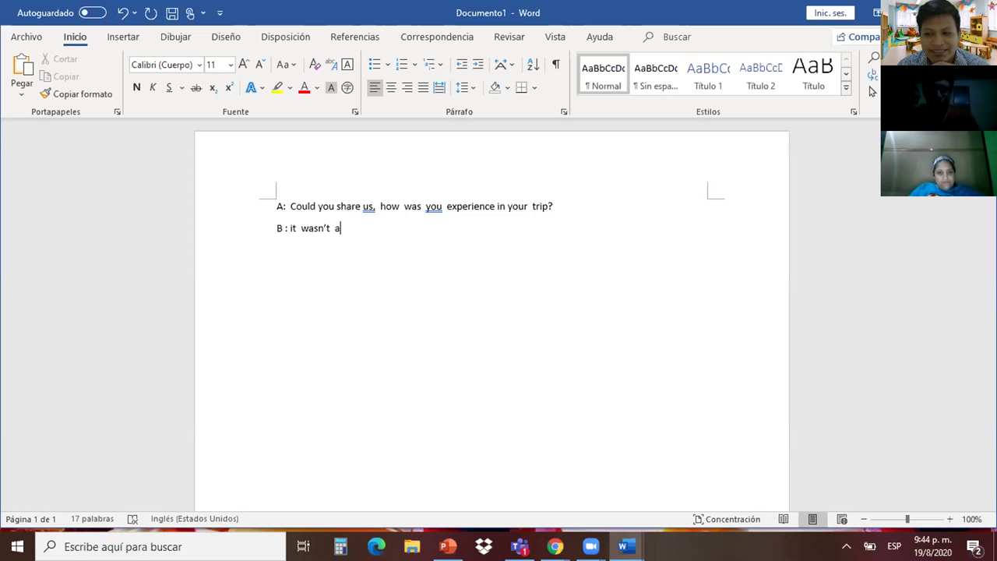
{"action": "key", "text": "BackSpace"}
{"action": "type", "text": "r"}
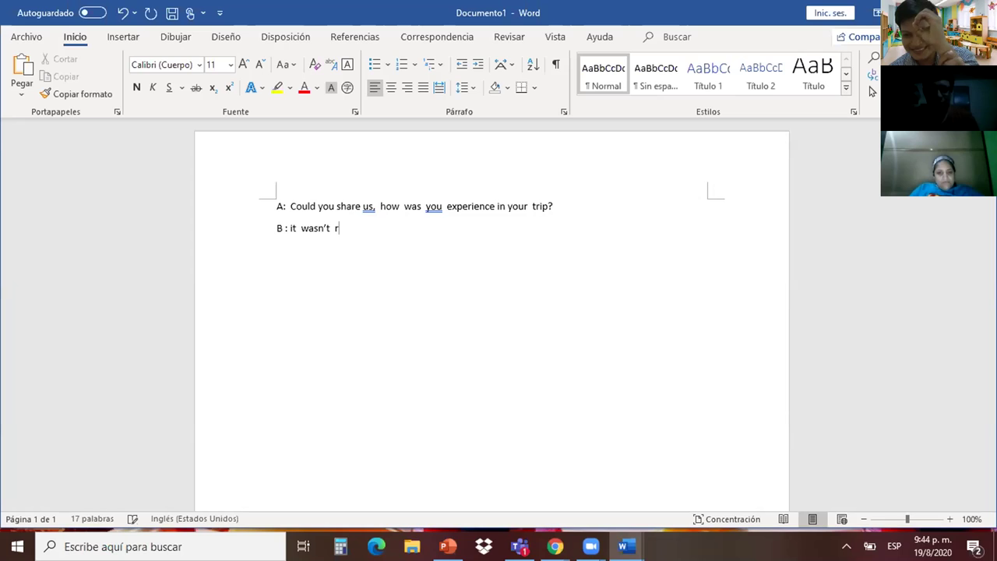
{"action": "key", "text": "BackSpace"}
Step: Continue speaker B's reply with "our the place" after "it wasn't"
{"action": "type", "text": "o"}
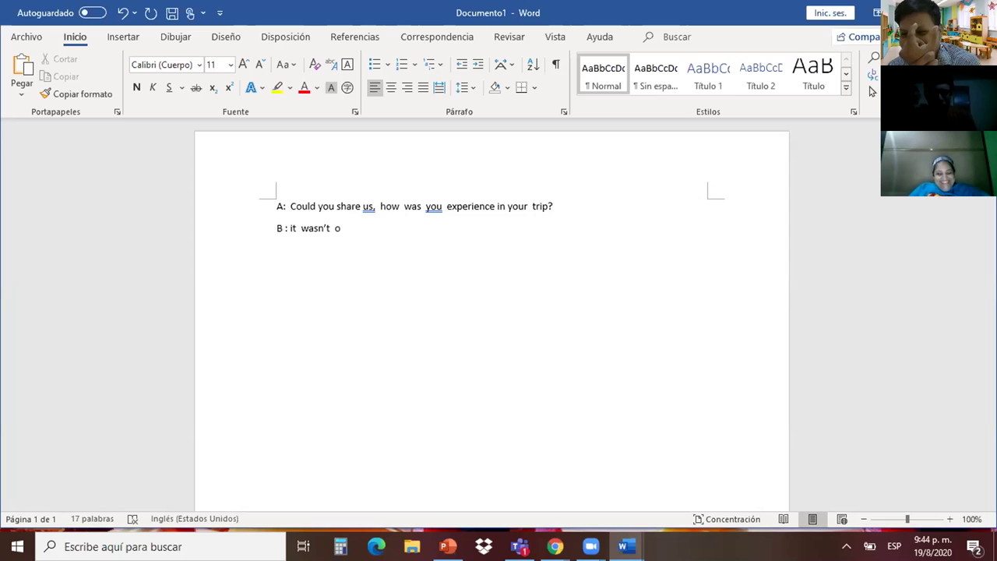
{"action": "type", "text": "ur"}
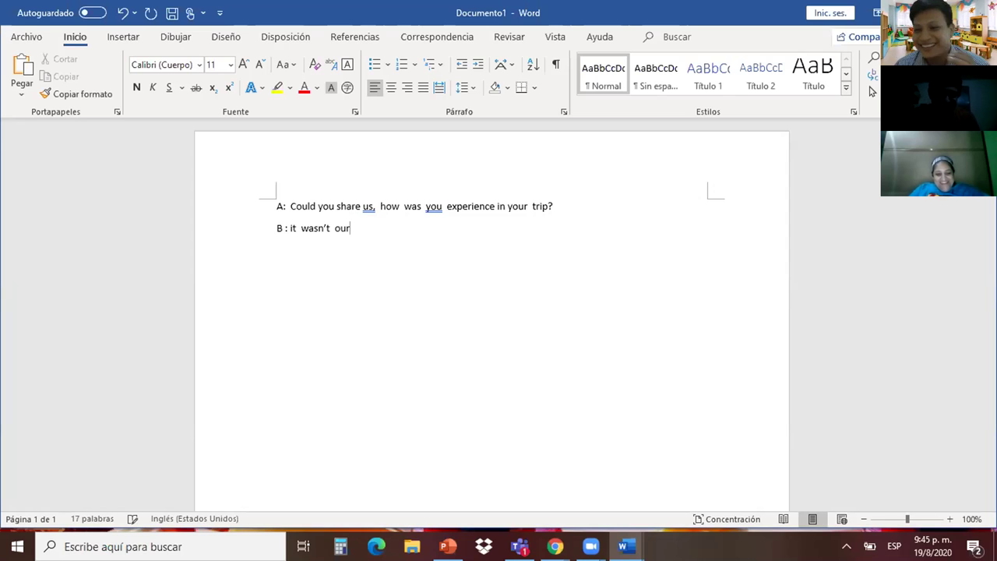
{"action": "type", "text": " are "}
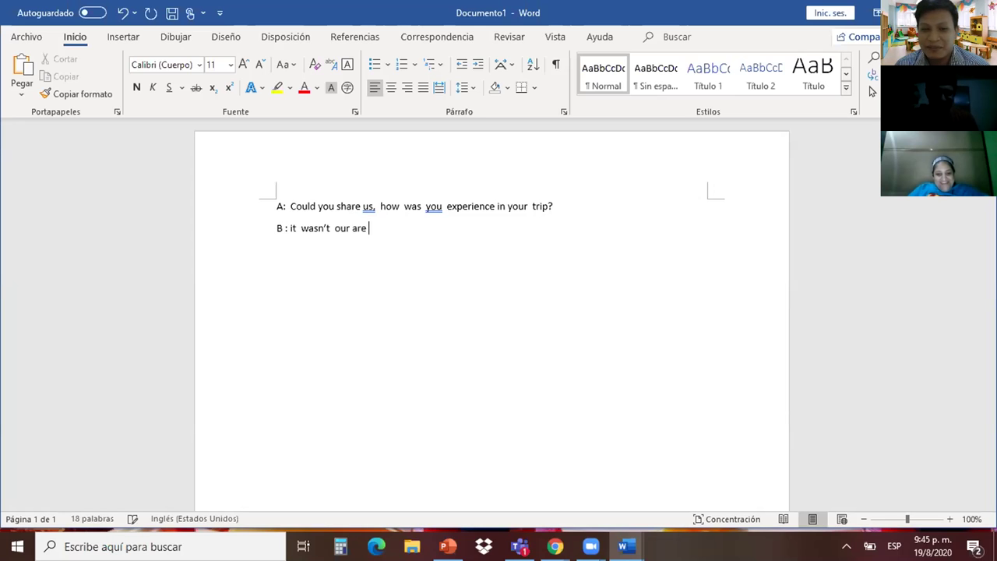
{"action": "type", "text": "the p"}
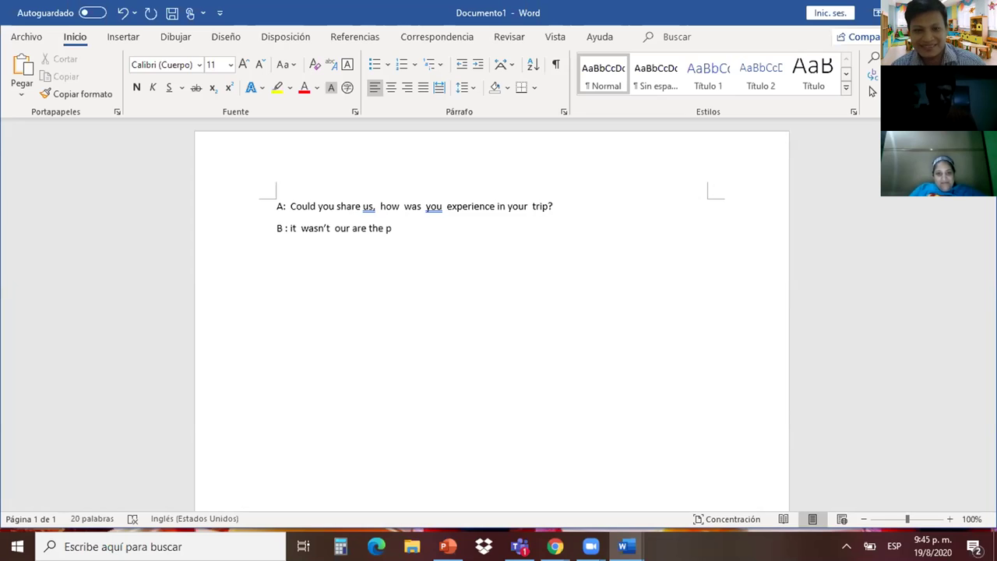
{"action": "key", "text": "BackSpace"}
{"action": "key", "text": "BackSpace"}
{"action": "key", "text": "BackSpace"}
{"action": "key", "text": "BackSpace"}
{"action": "key", "text": "BackSpace"}
{"action": "key", "text": "BackSpace"}
{"action": "key", "text": "BackSpace"}
{"action": "key", "text": "BackSpace"}
{"action": "key", "text": "BackSpace"}
{"action": "type", "text": "the place"}
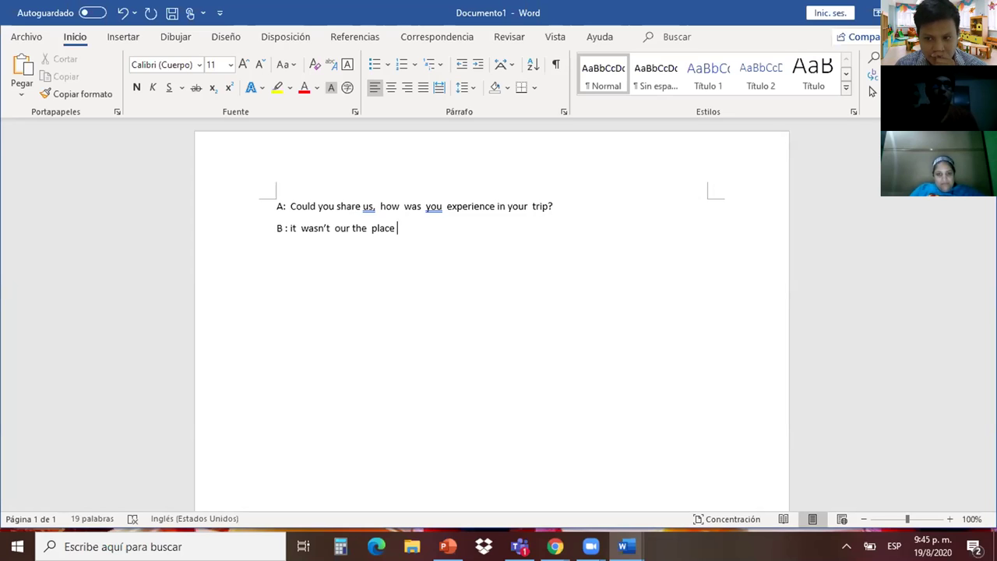
Step: Continue speaker B's reply with "because have problem with the" after "our the place"
{"action": "type", "text": "bec"}
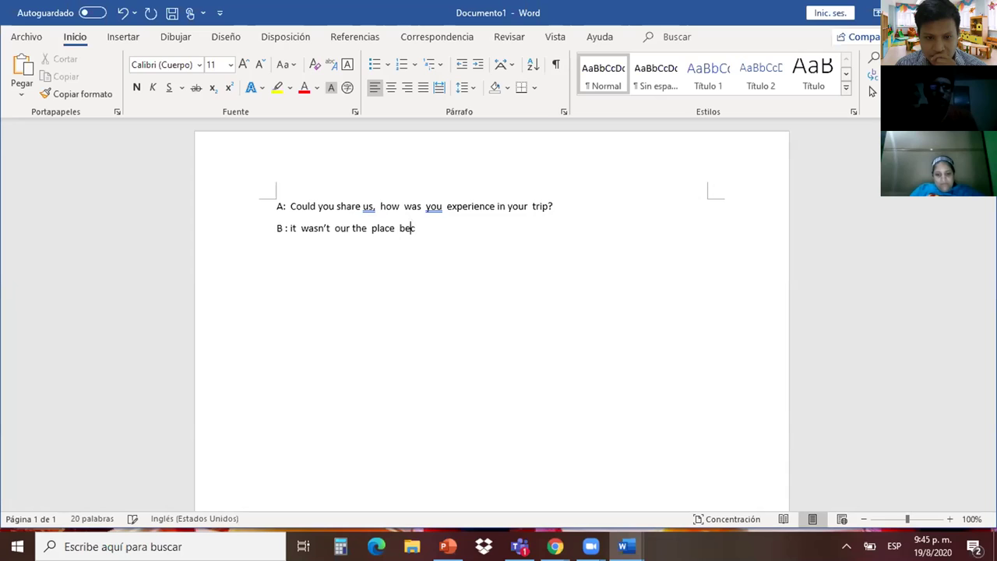
{"action": "type", "text": "ause"}
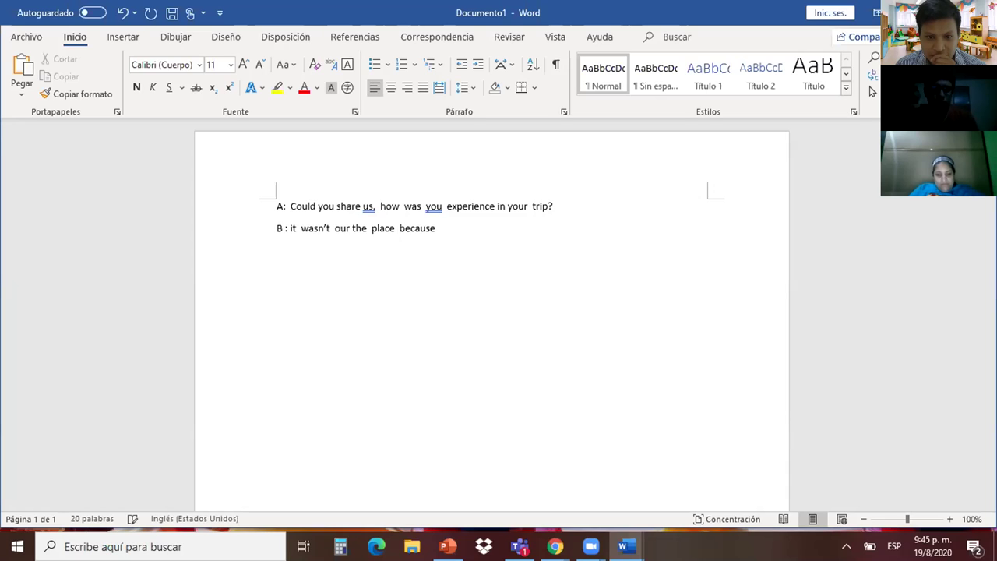
{"action": "type", "text": " hav"}
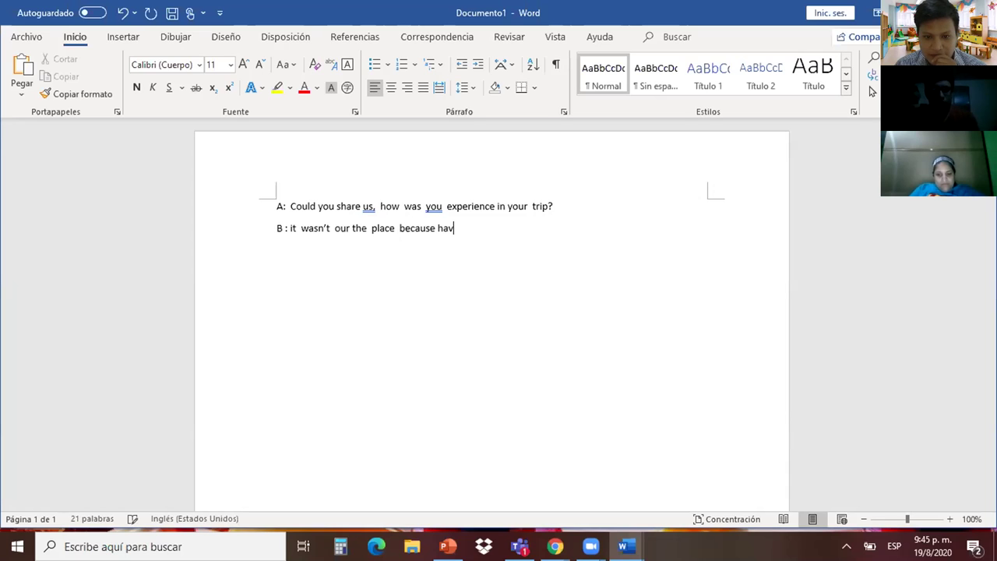
{"action": "type", "text": "e prp"}
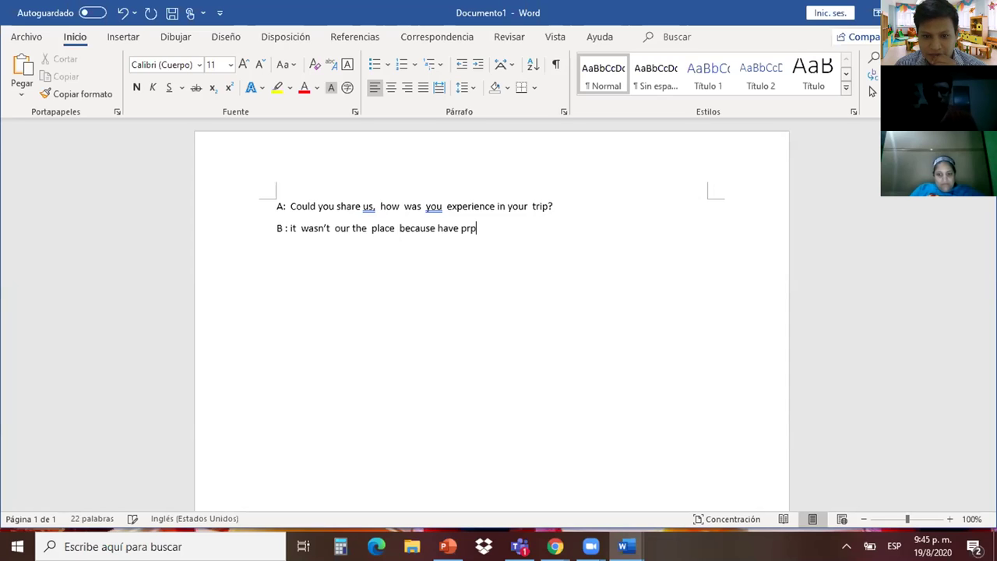
{"action": "key", "text": "BackSpace"}
{"action": "type", "text": "oblrm"}
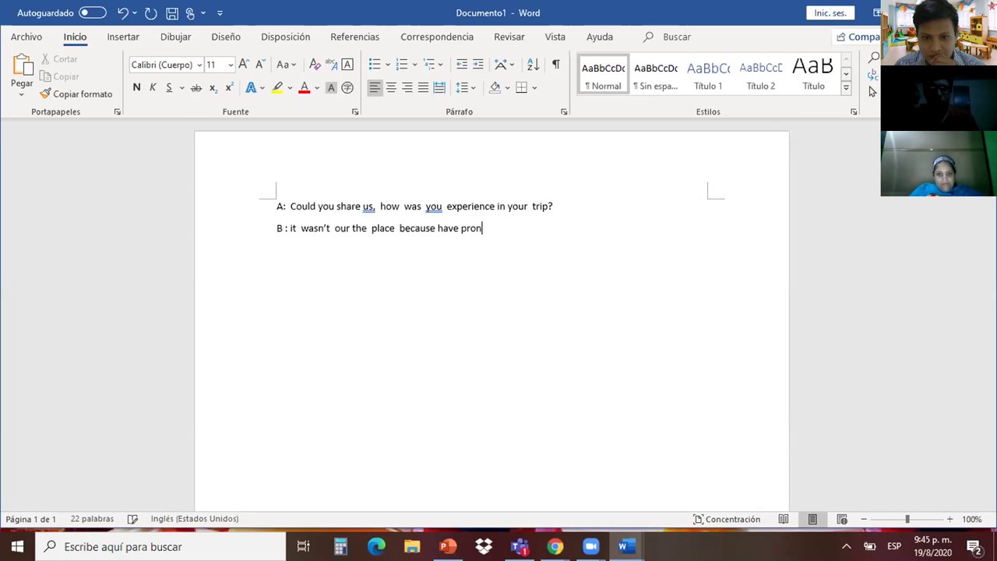
{"action": "key", "text": "BackSpace"}
{"action": "key", "text": "BackSpace"}
{"action": "key", "text": "BackSpace"}
{"action": "type", "text": "em with the  t"}
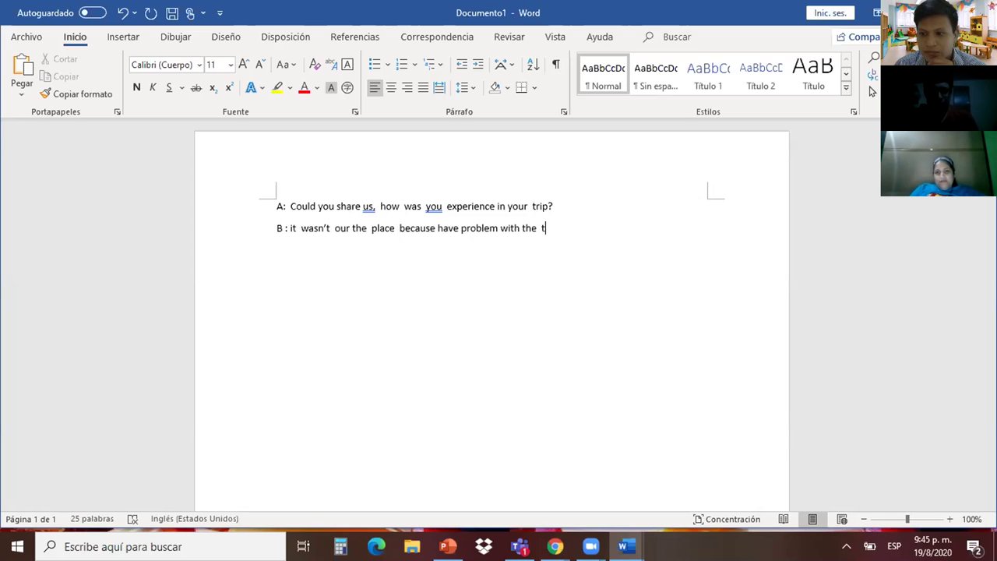
Step: Finish speaker B's reply with the word "transports" after "problem with the"
{"action": "key", "text": "BackSpace"}
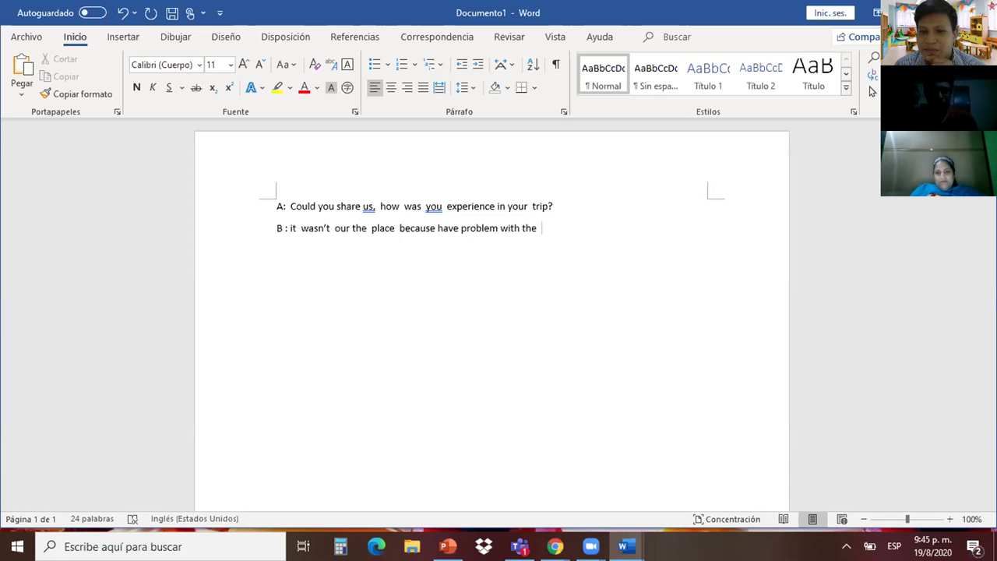
{"action": "type", "text": "transport"}
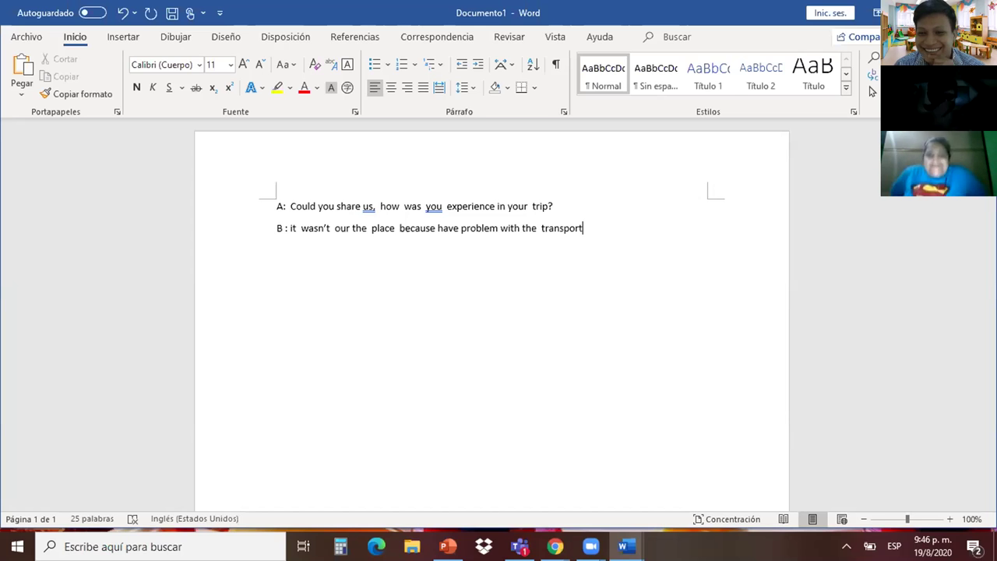
{"action": "type", "text": "s"}
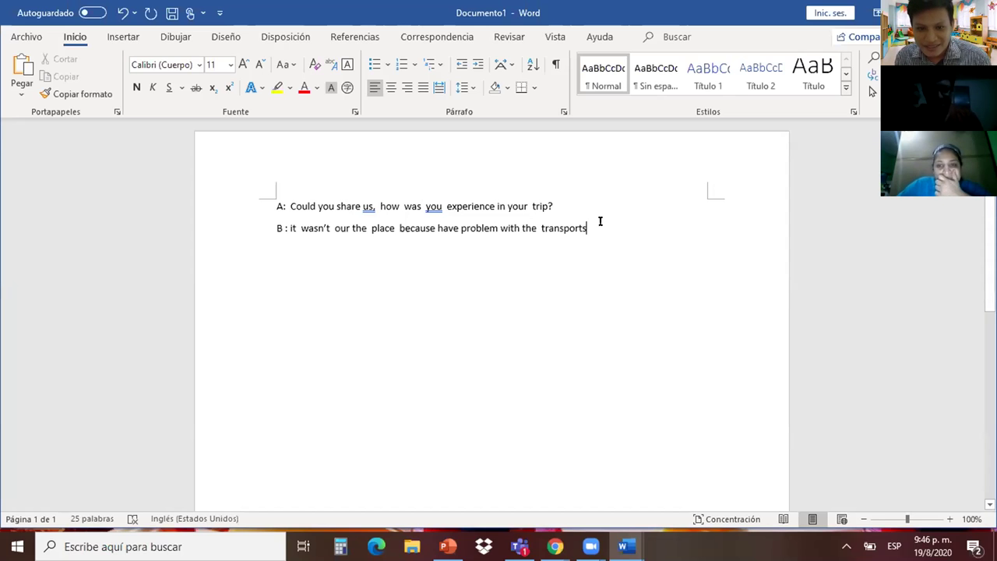
Step: Insert "I" before "have problem" in speaker B's reply
{"action": "key", "text": "Return"}
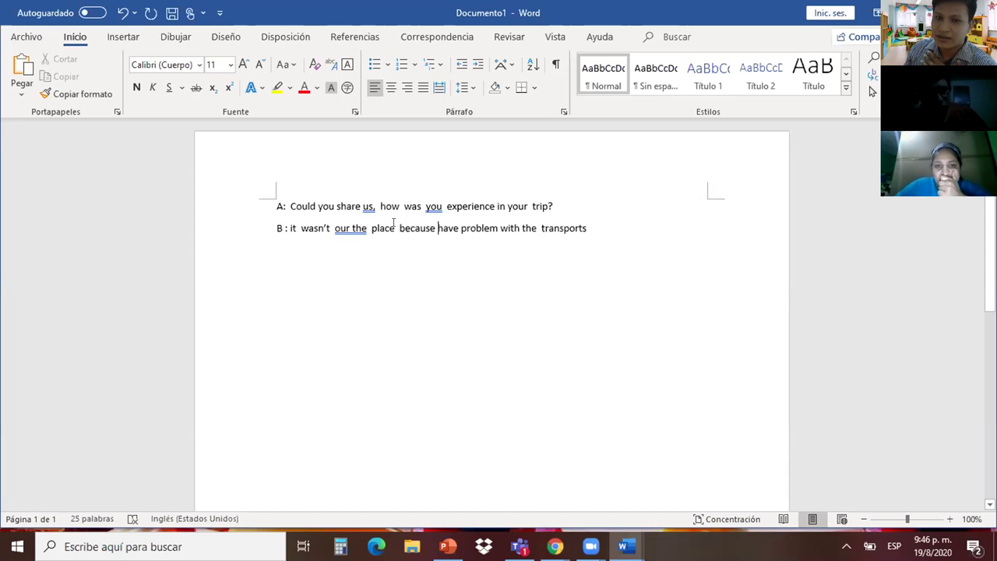
{"action": "left_click", "coordinate": [438, 227]}
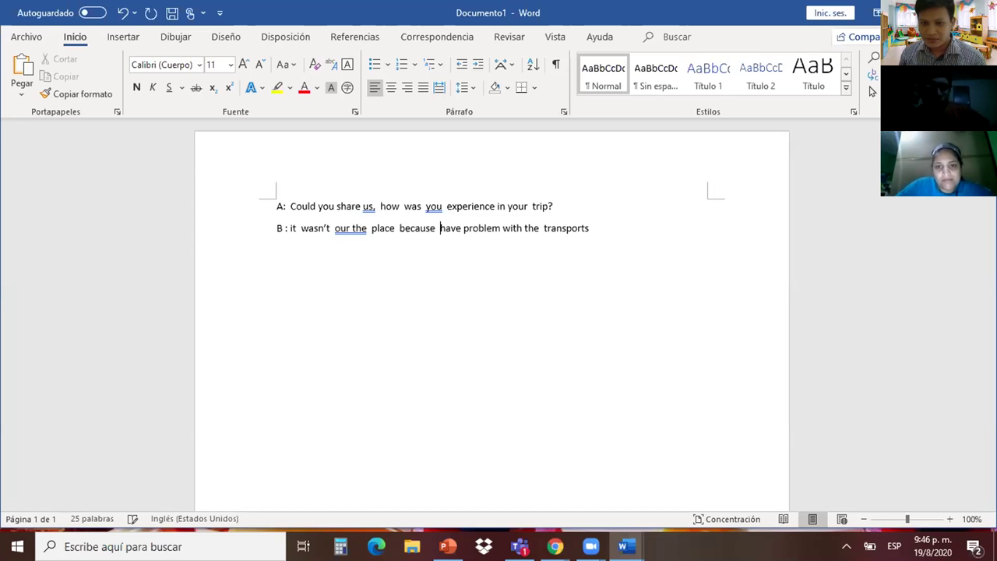
{"action": "type", "text": "I"}
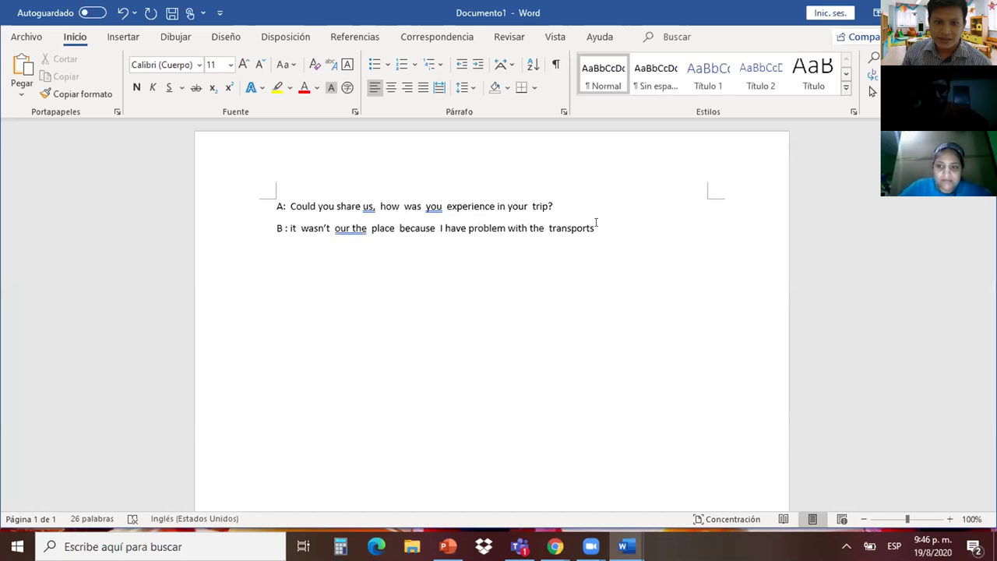
Step: Add a new line for speaker A below B's reply reading "A: Do you remember the number the fly?"
{"action": "key", "text": "End"}
{"action": "key", "text": "Return"}
{"action": "type", "text": "A: "}
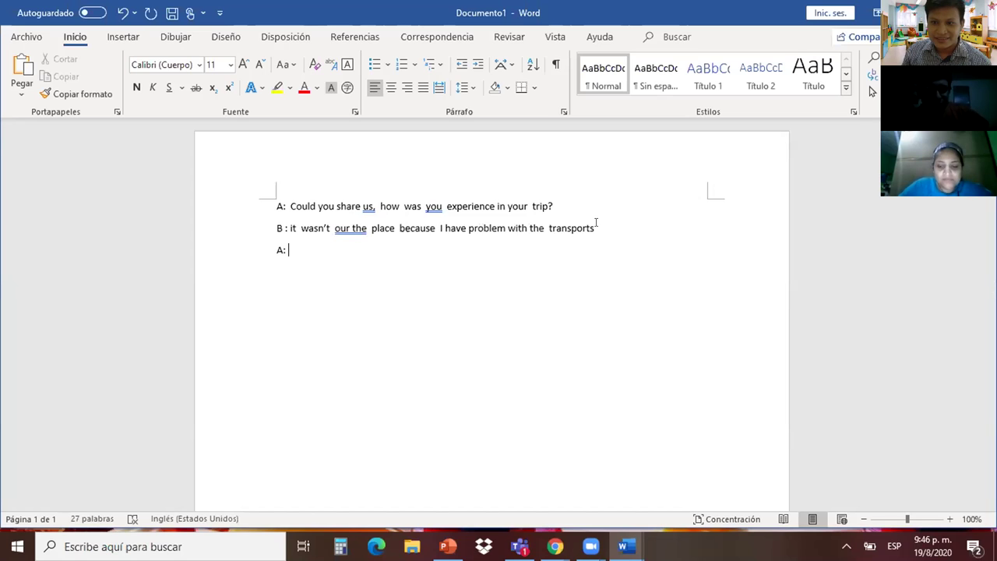
{"action": "type", "text": "Do"}
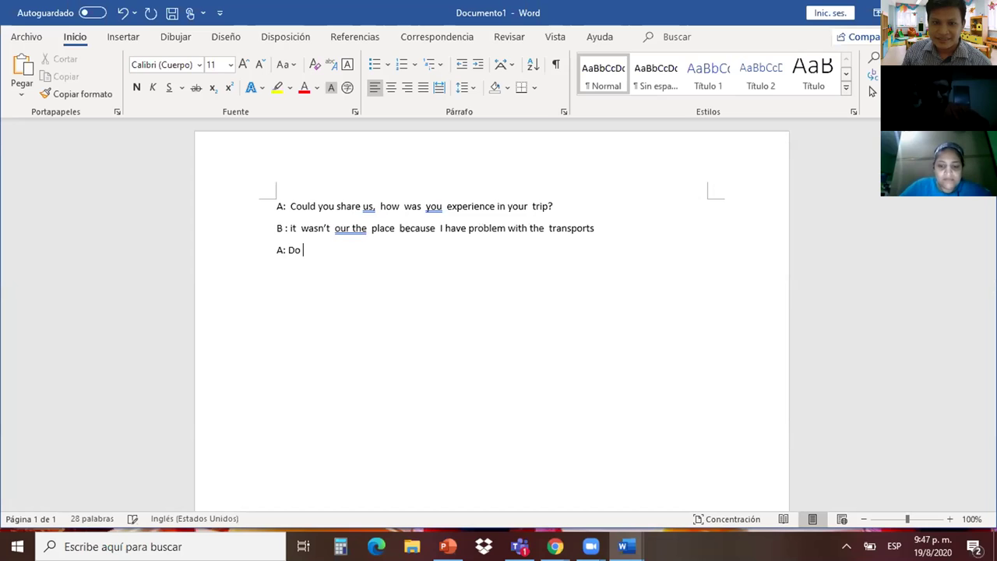
{"action": "type", "text": "you remen"}
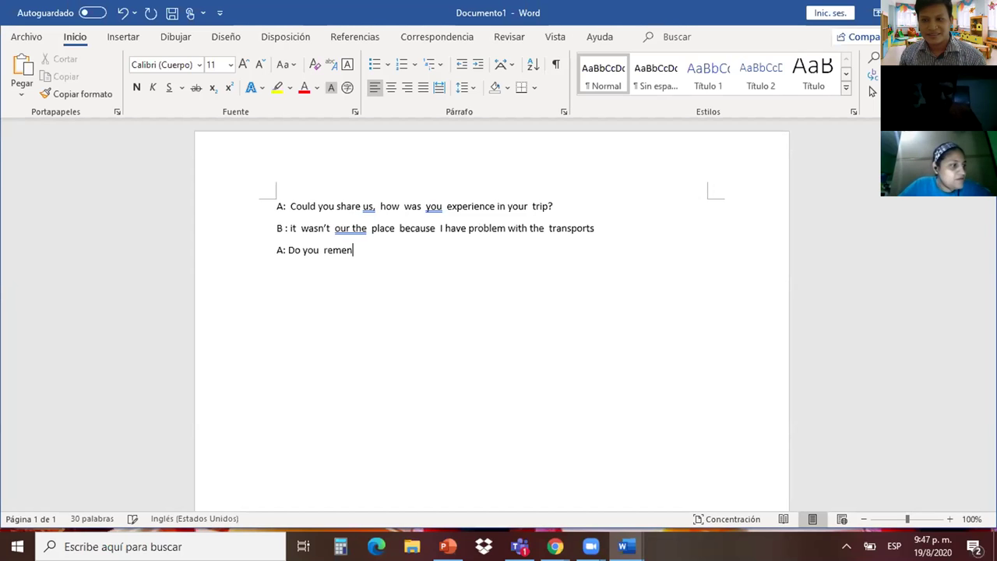
{"action": "type", "text": "ber the numeb"}
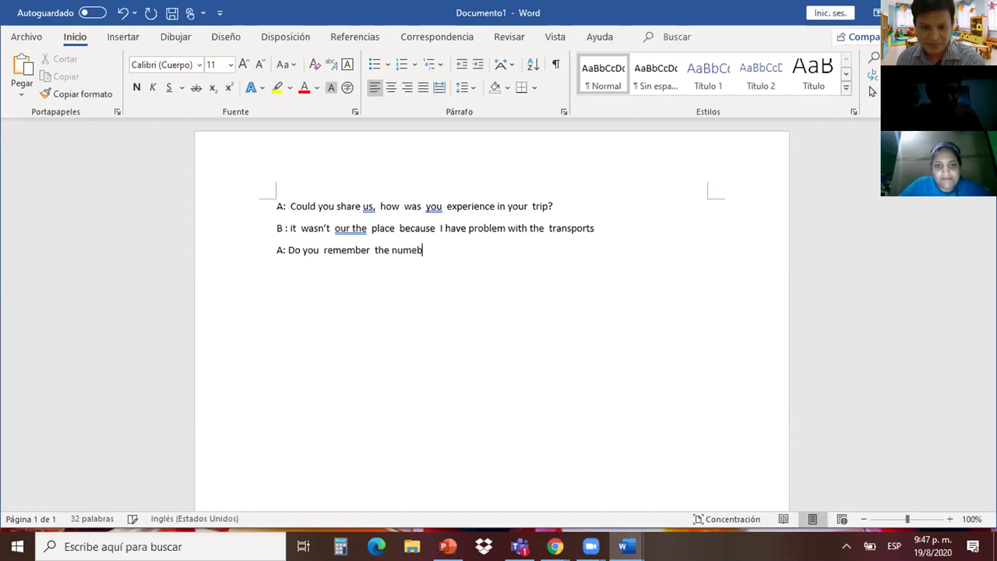
{"action": "key", "text": "BackSpace"}
{"action": "type", "text": "ber de"}
{"action": "key", "text": "BackSpace"}
{"action": "key", "text": "BackSpace"}
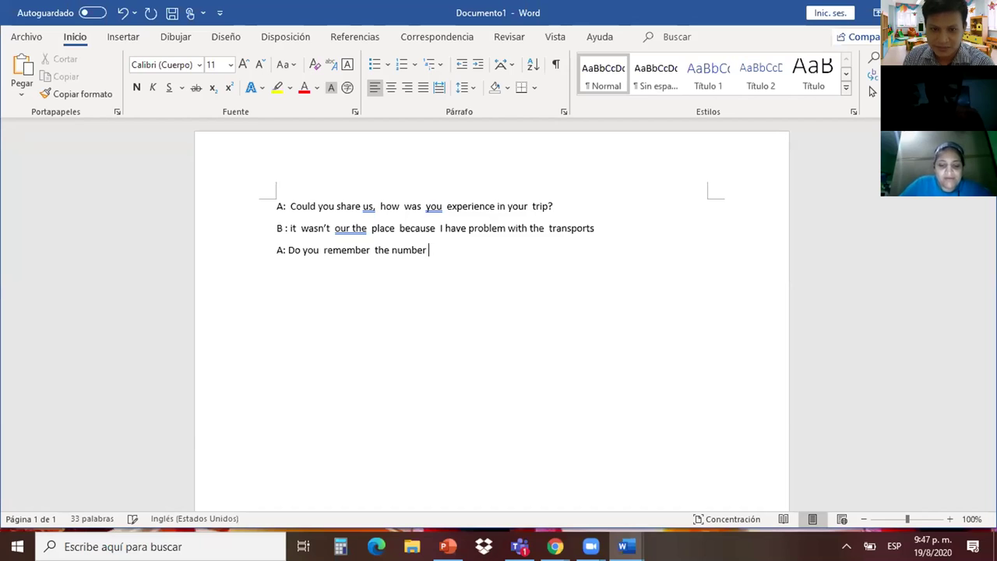
{"action": "type", "text": "the fl"}
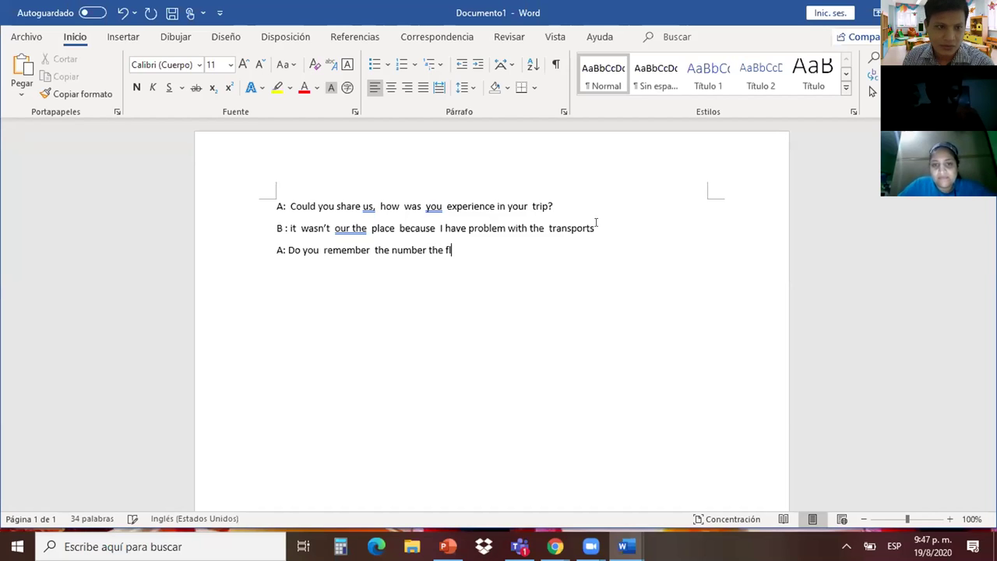
{"action": "type", "text": "y?"}
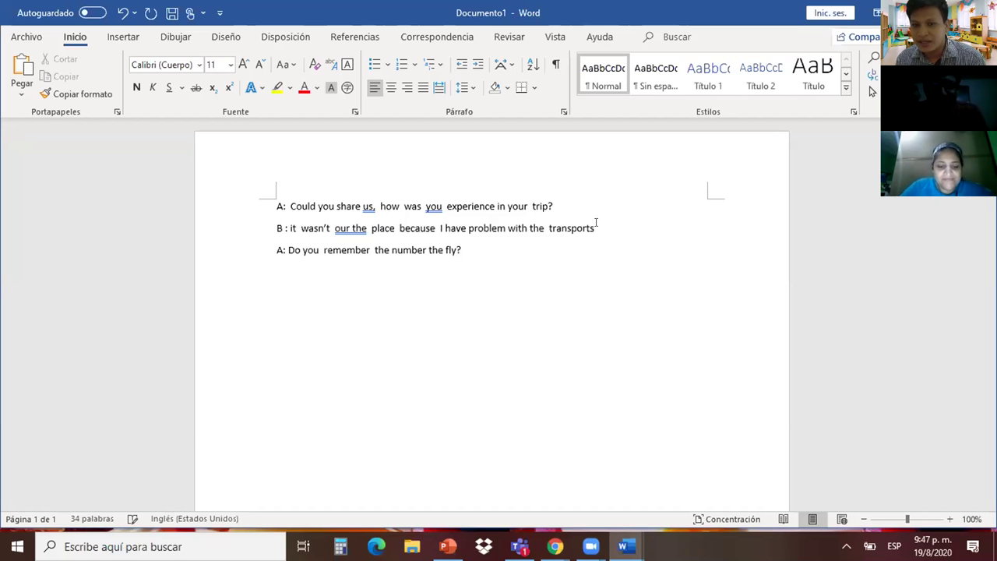
Step: Add a line below for speaker B starting with "B Ye , di"
{"action": "key", "text": "Return"}
{"action": "type", "text": "B"}
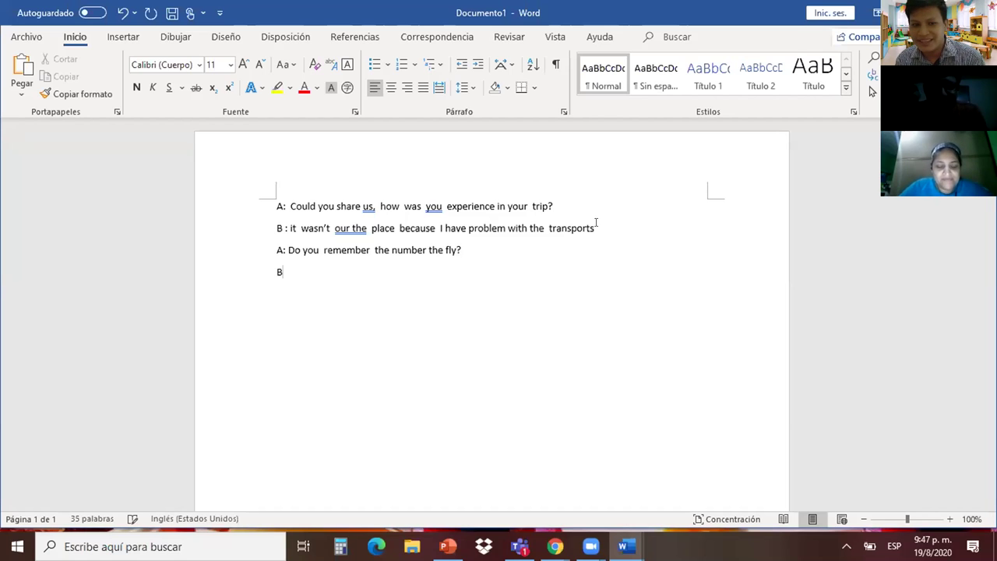
{"action": "type", "text": " Ye"}
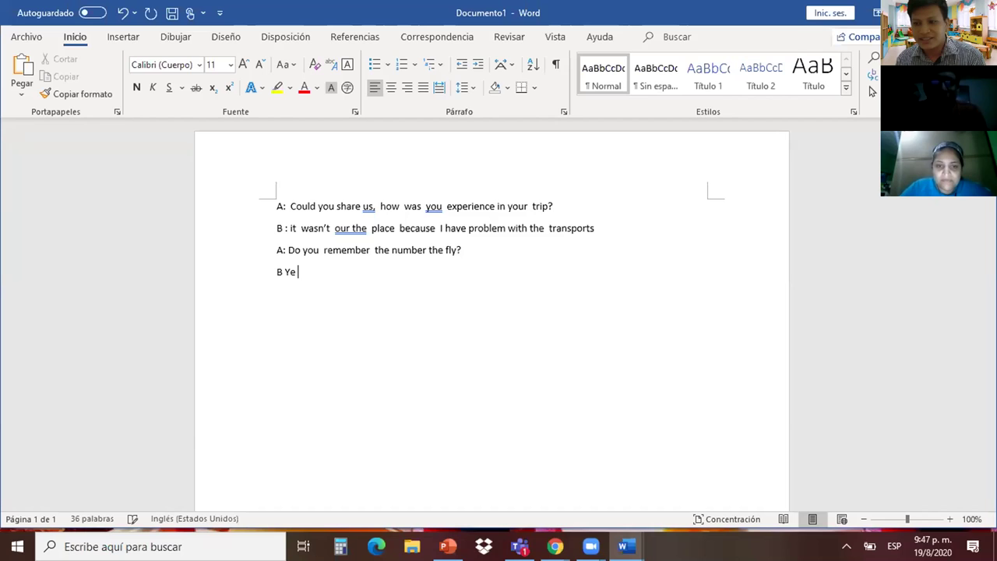
{"action": "type", "text": " ,"}
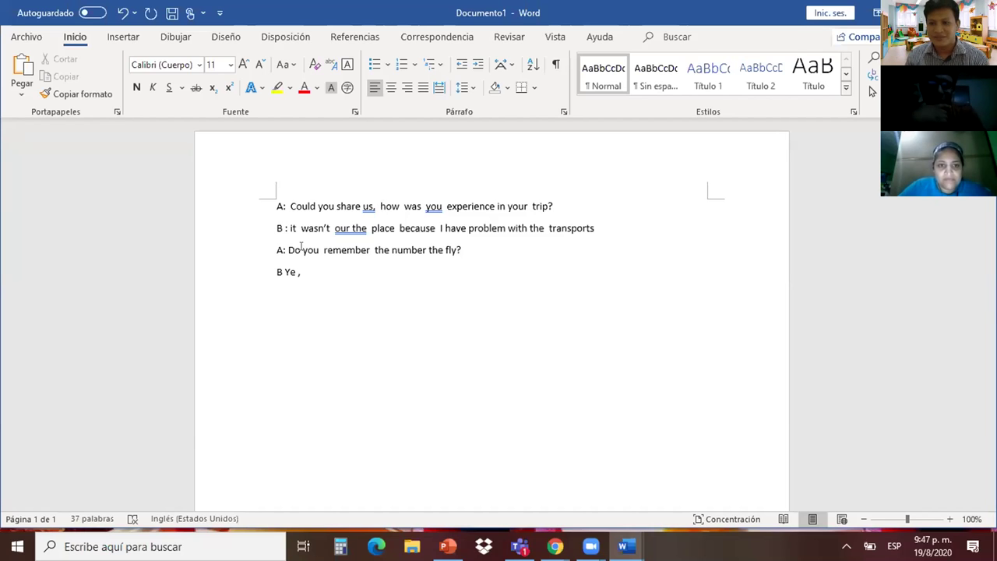
{"action": "type", "text": " di"}
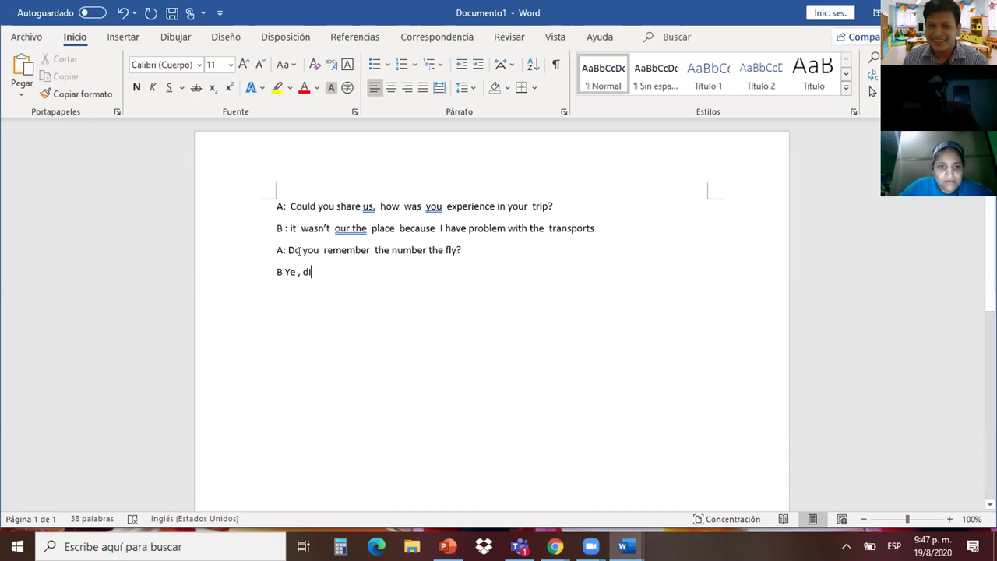
Step: Change "Do" to "Did" in speaker A's question about the number
{"action": "left_click", "coordinate": [302, 250]}
{"action": "key", "text": "BackSpace"}
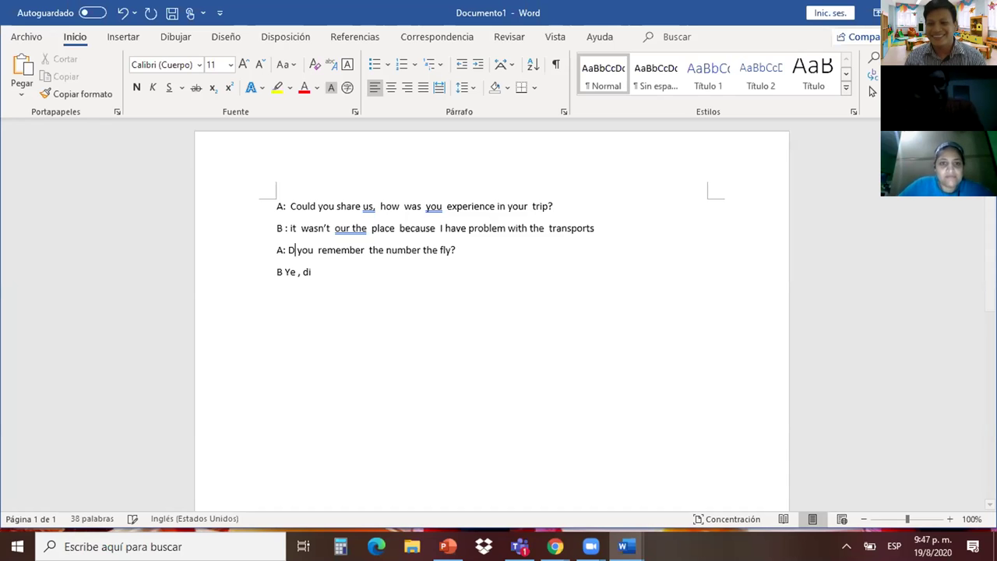
{"action": "type", "text": "id"}
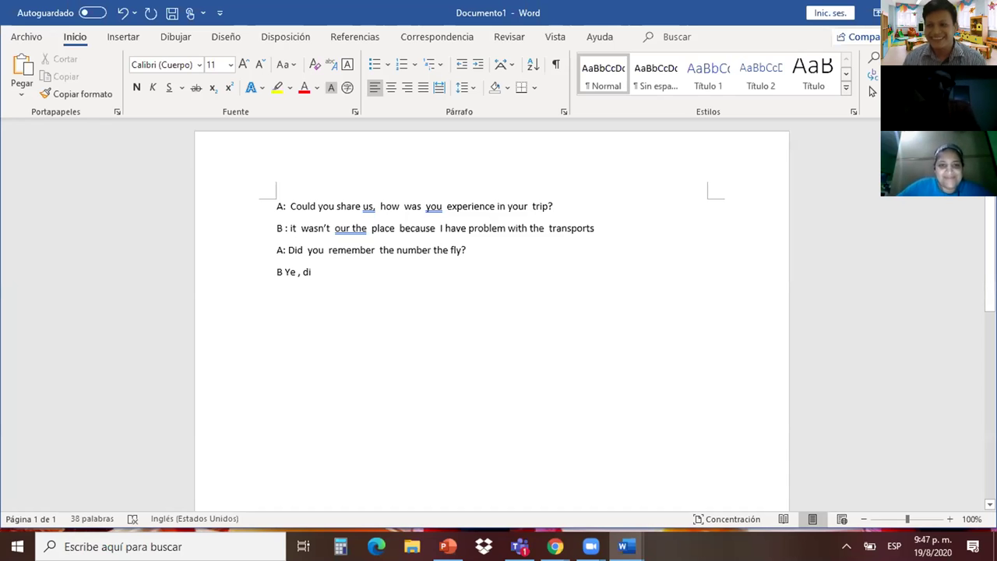
Step: Complete speaker B's short answer so it reads "Ye , I did"
{"action": "left_click", "coordinate": [309, 267]}
{"action": "type", "text": "d"}
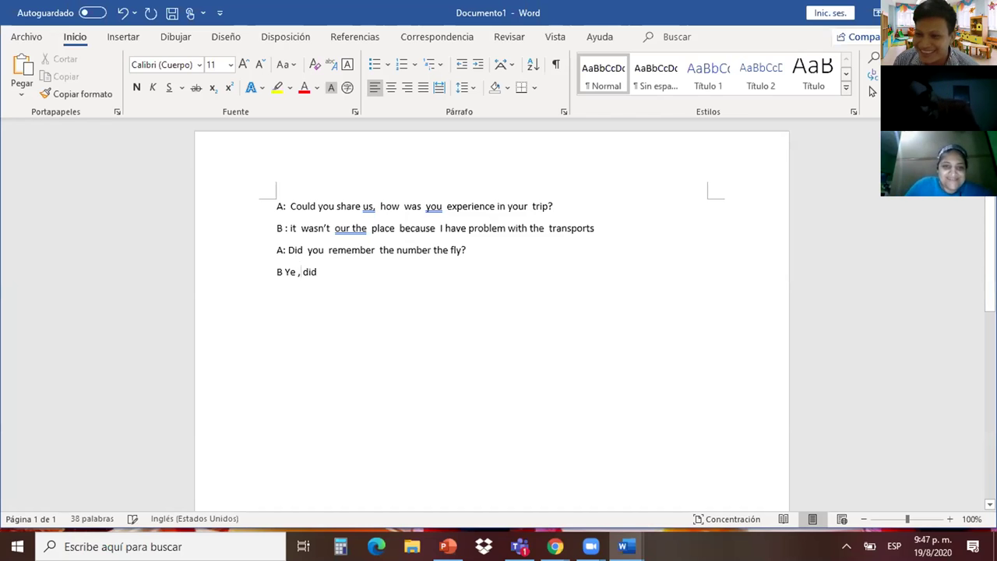
{"action": "type", "text": " I"}
Step: Start a new line labelled "A" for speaker A below B's short answer
{"action": "key", "text": "End"}
{"action": "key", "text": "Return"}
{"action": "type", "text": "A"}
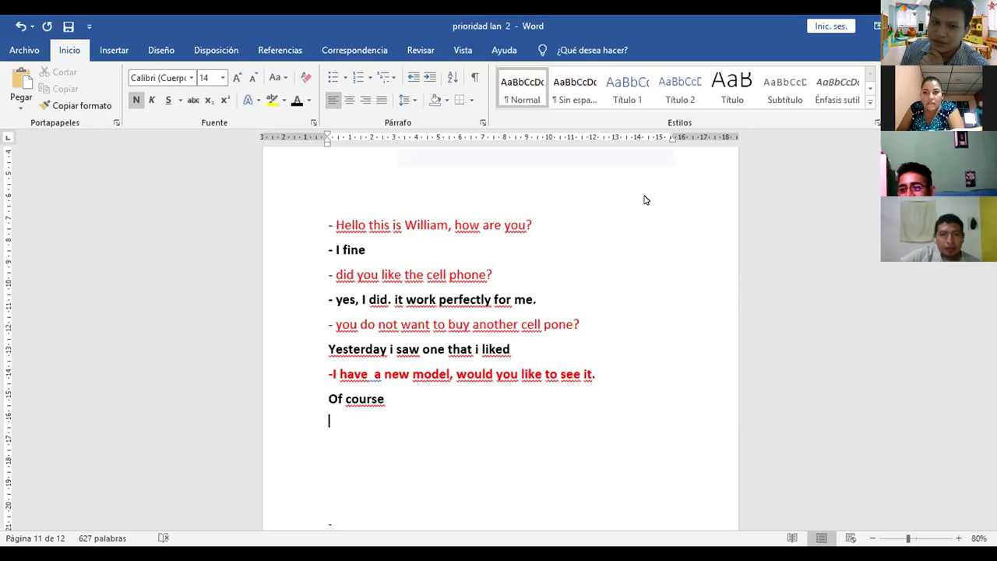
Step: Correct "work" to "worked" in the line "it work perfectly for me" of the cell phone dialogue
{"action": "left_click", "coordinate": [435, 300]}
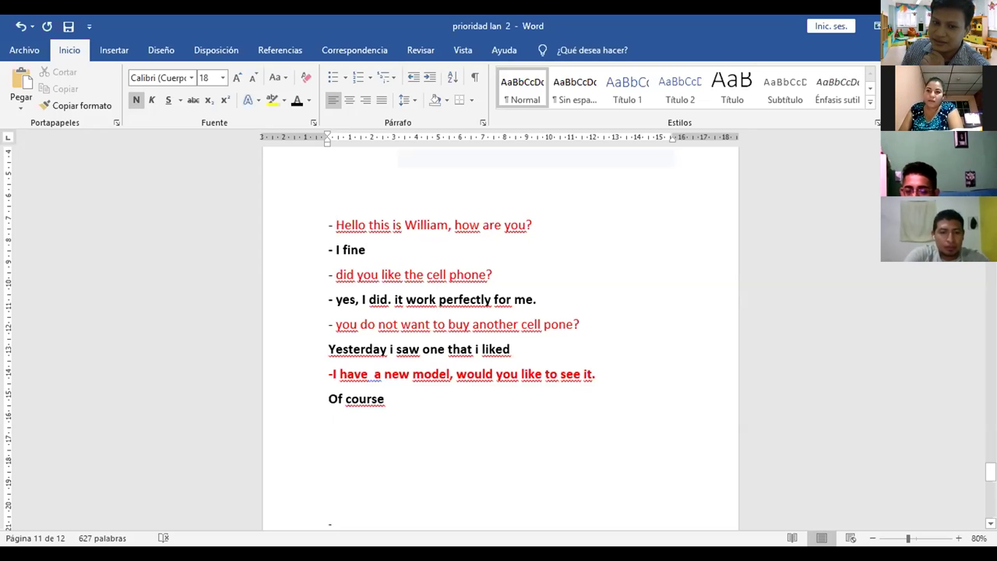
{"action": "type", "text": "id"}
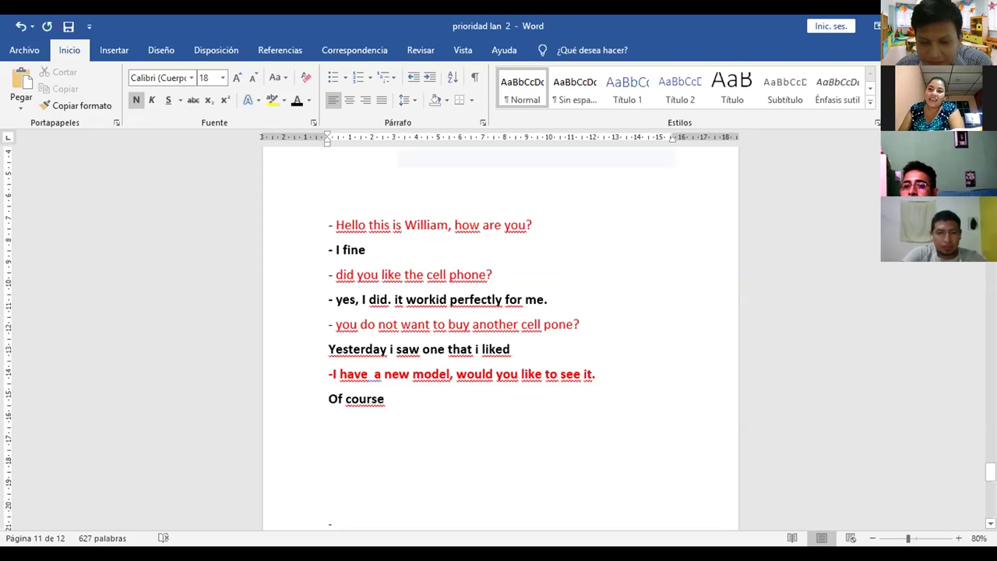
{"action": "key", "text": "BackSpace"}
{"action": "type", "text": "e"}
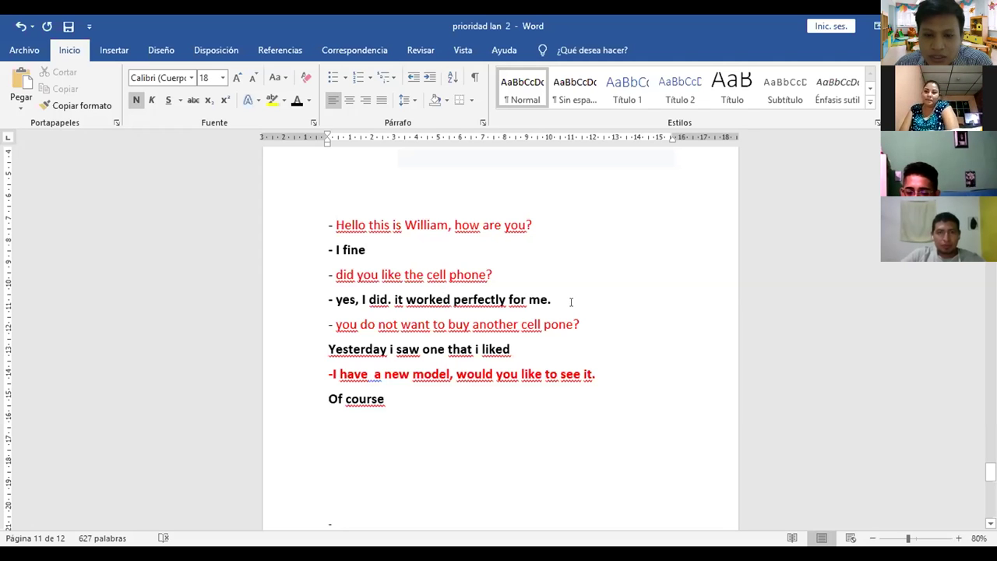
{"action": "left_click", "coordinate": [571, 303]}
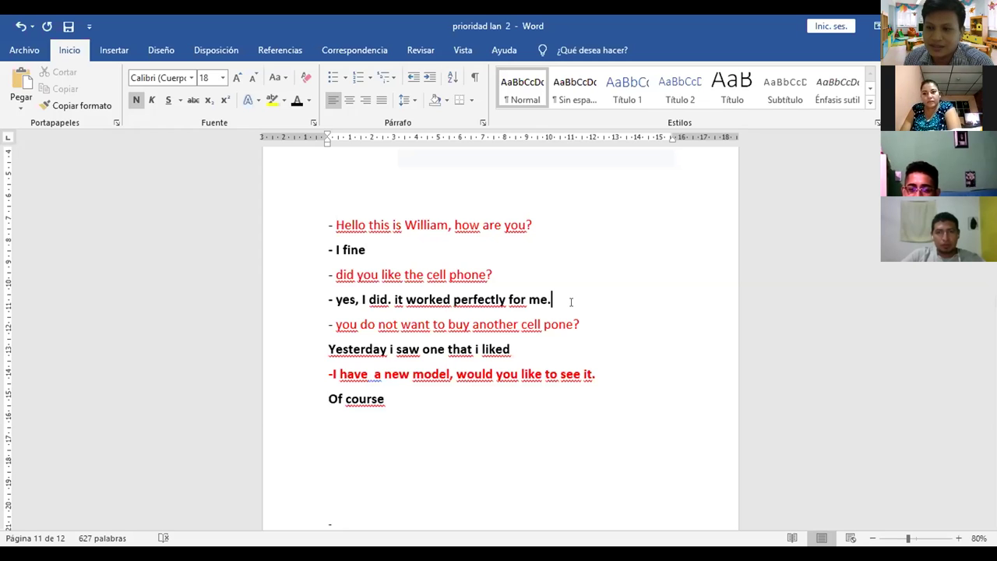
{"action": "left_click", "coordinate": [387, 349]}
{"action": "left_click", "coordinate": [407, 347]}
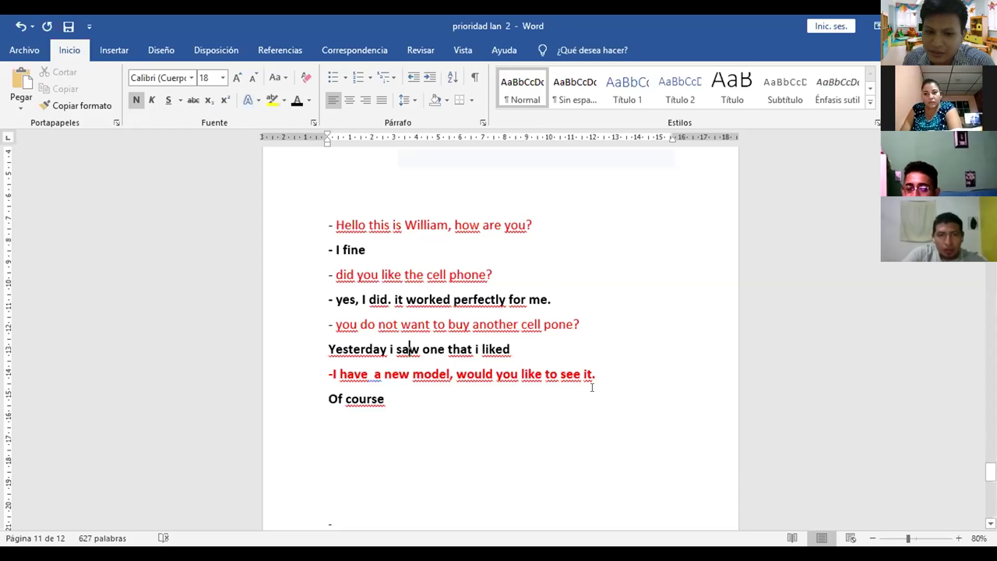
{"action": "key", "text": "Right"}
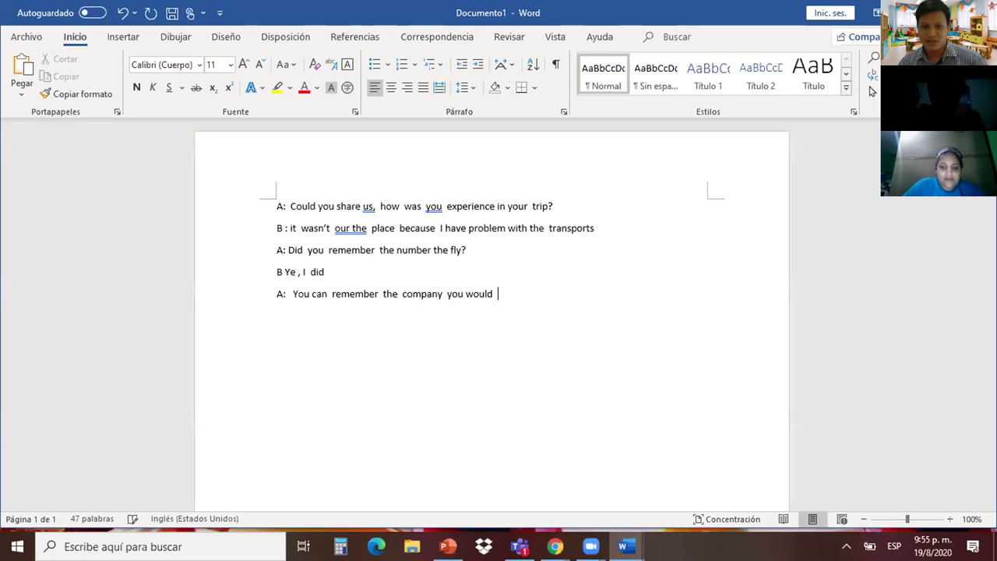
Step: Continue speaker A's last line in the trip dialogue with "fly with" after "the company you would"
{"action": "type", "text": "fl"}
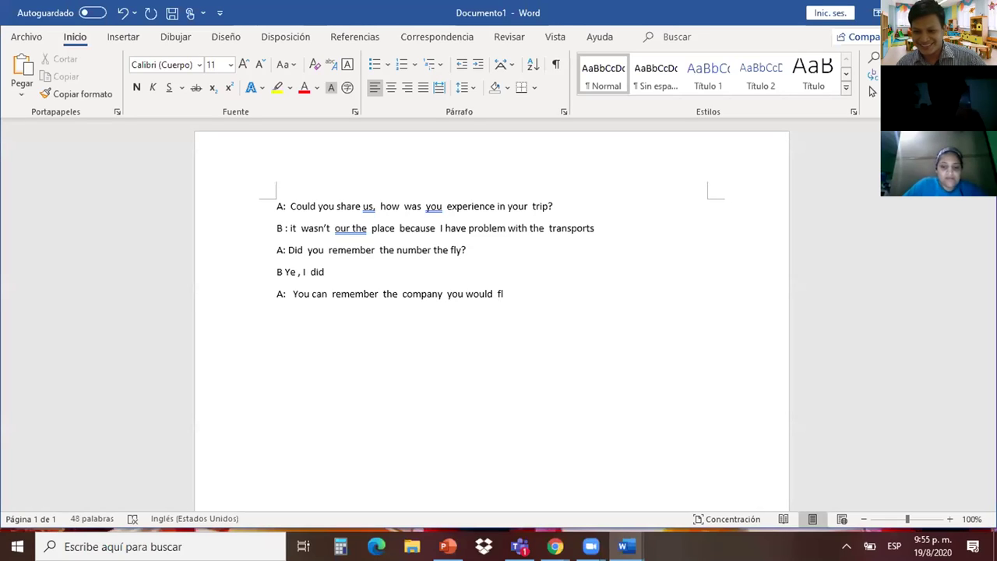
{"action": "type", "text": "y  with"}
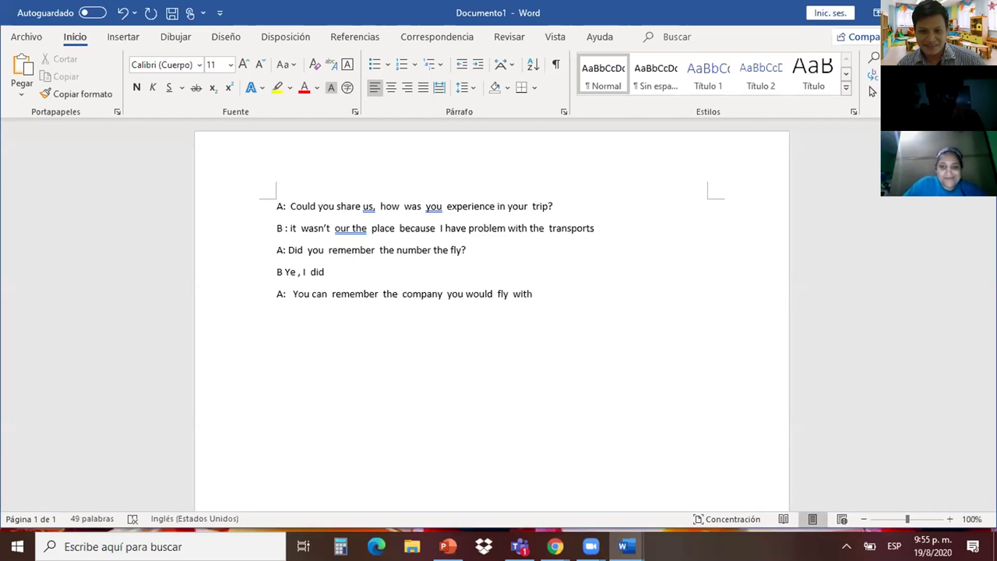
Step: Add a question mark after "fly with" at the end of speaker A's last line in the trip dialogue
{"action": "key", "text": "Return"}
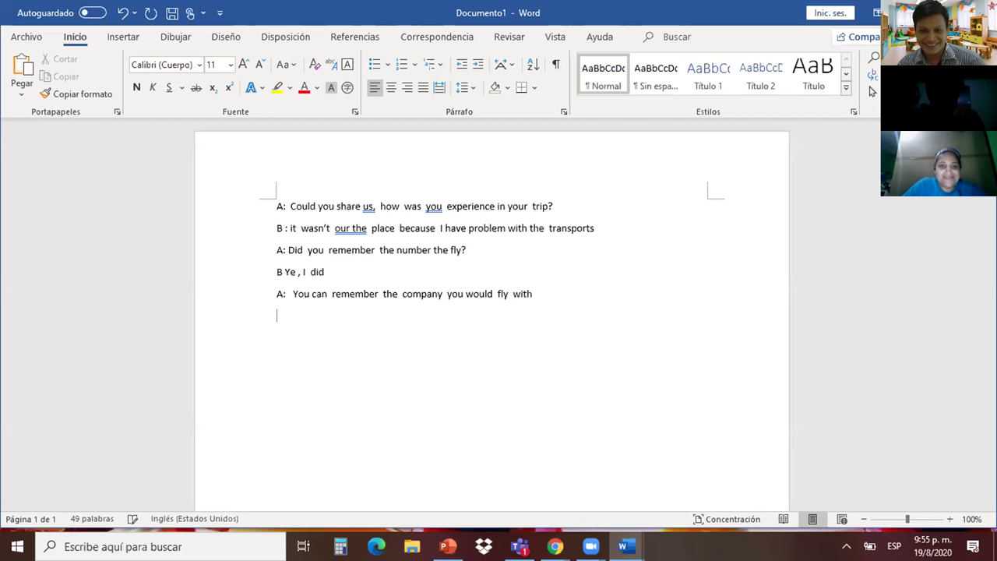
{"action": "left_click", "coordinate": [540, 295]}
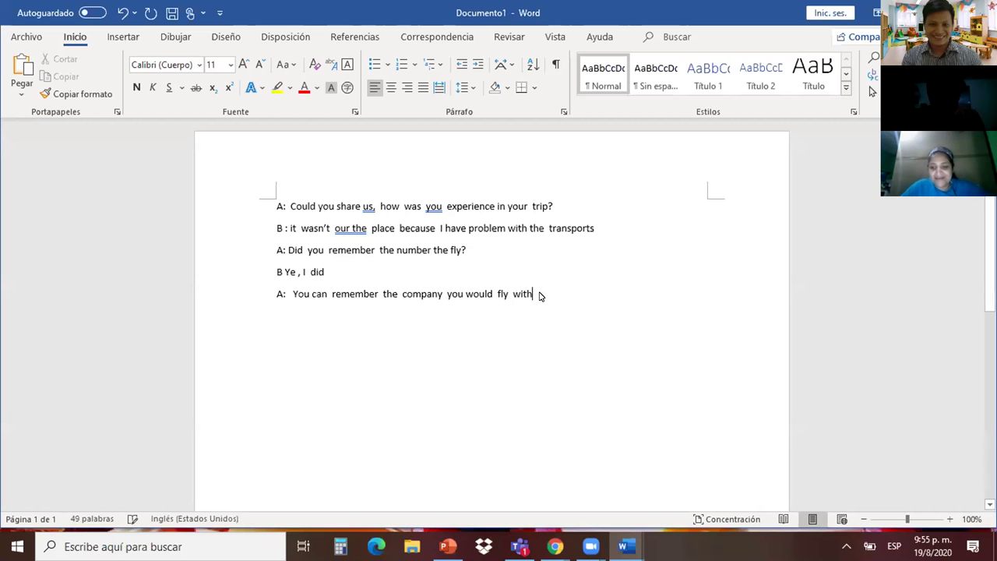
{"action": "type", "text": "?"}
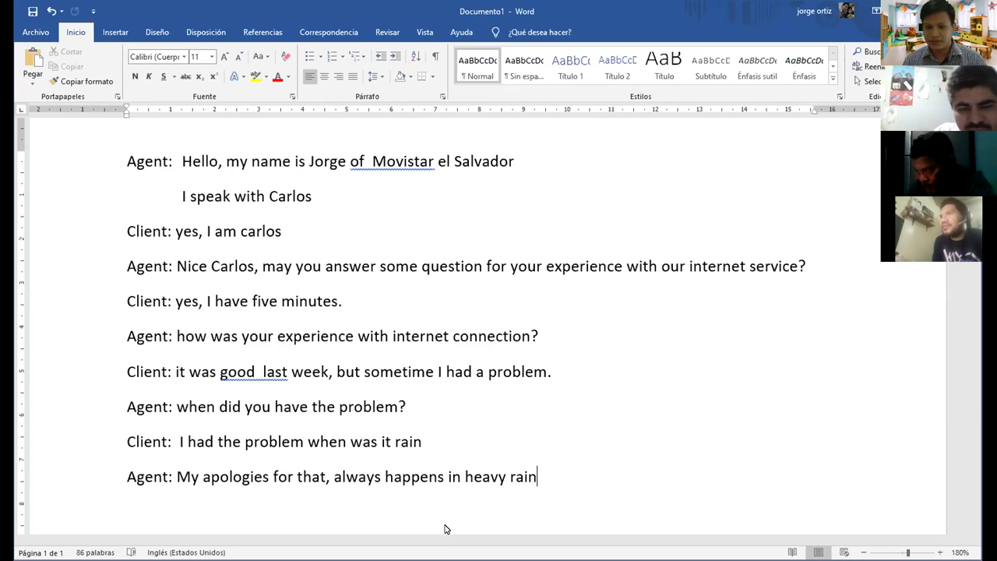
Step: Insert "it" before "was" in the client's line "I had the problem when was it rain" of the internet service dialogue
{"action": "left_click", "coordinate": [350, 442]}
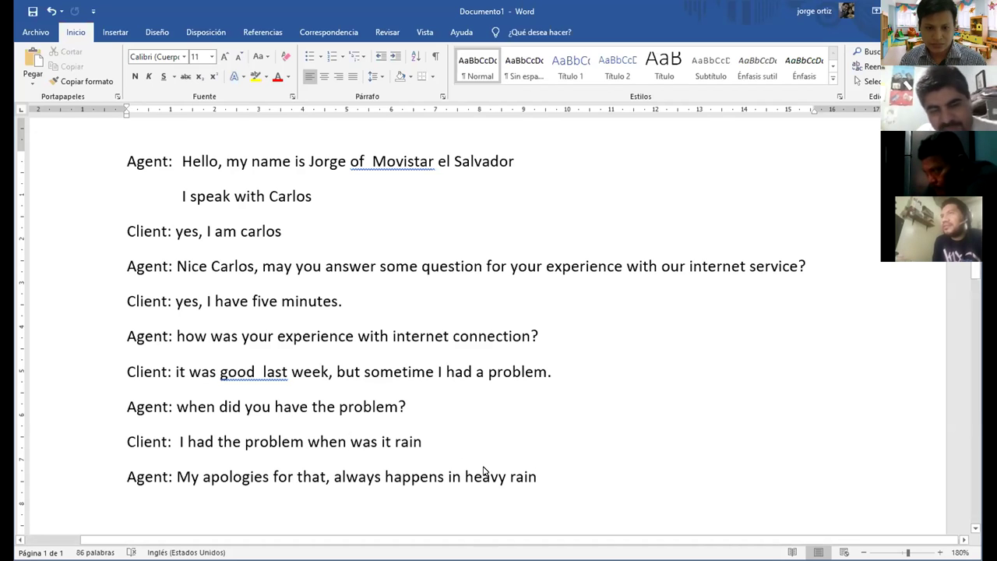
{"action": "type", "text": "IT"}
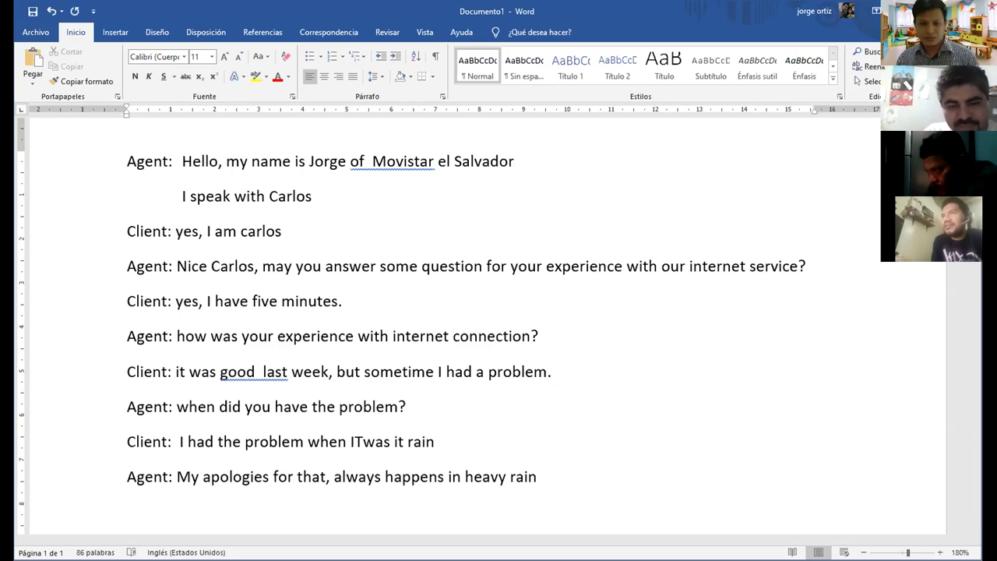
{"action": "key", "text": "BackSpace"}
{"action": "key", "text": "BackSpace"}
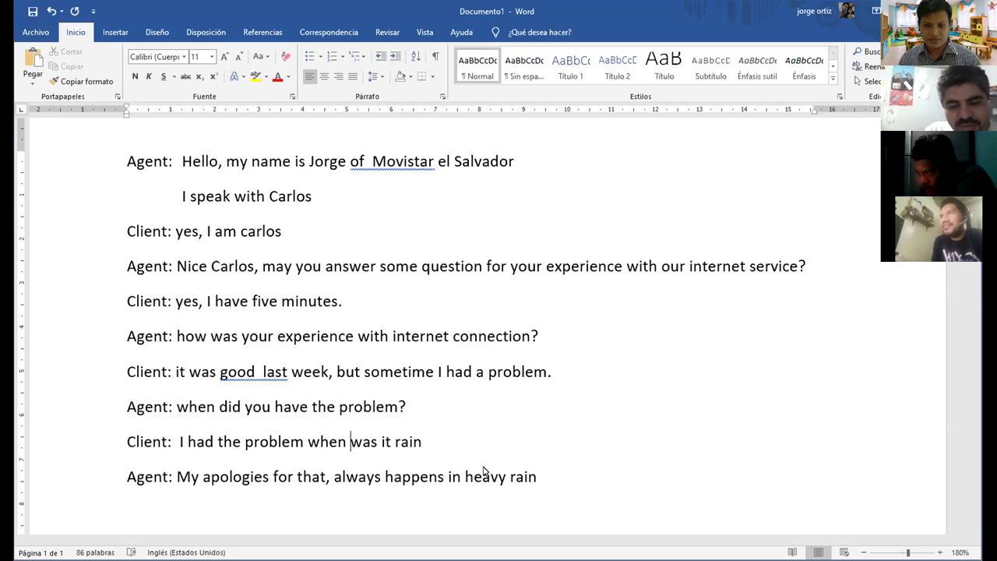
{"action": "type", "text": "it"}
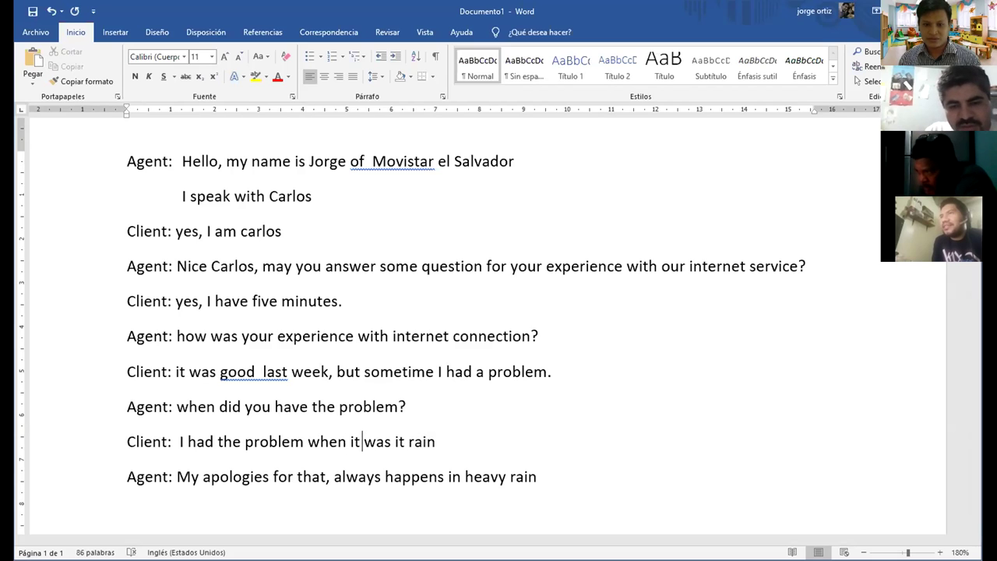
Step: Delete the extra "it" after "was" so the client's line reads "I had the problem when it was rain"
{"action": "left_click", "coordinate": [375, 442]}
{"action": "key", "text": "Right"}
{"action": "key", "text": "Right"}
{"action": "key", "text": "Right"}
{"action": "key", "text": "Right"}
{"action": "key", "text": "Right"}
{"action": "key", "text": "Right"}
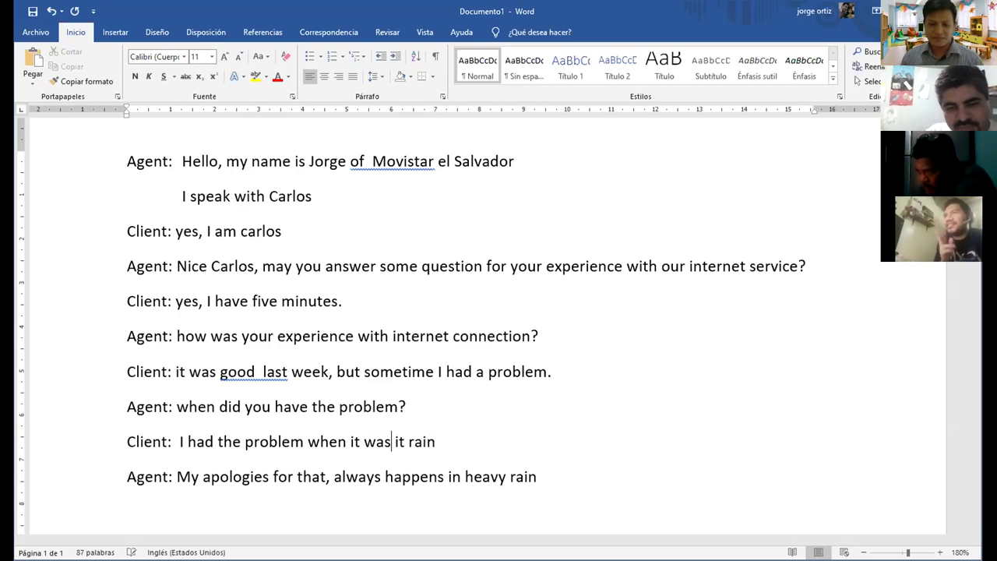
{"action": "key", "text": "BackSpace"}
{"action": "key", "text": "BackSpace"}
{"action": "key", "text": "BackSpace"}
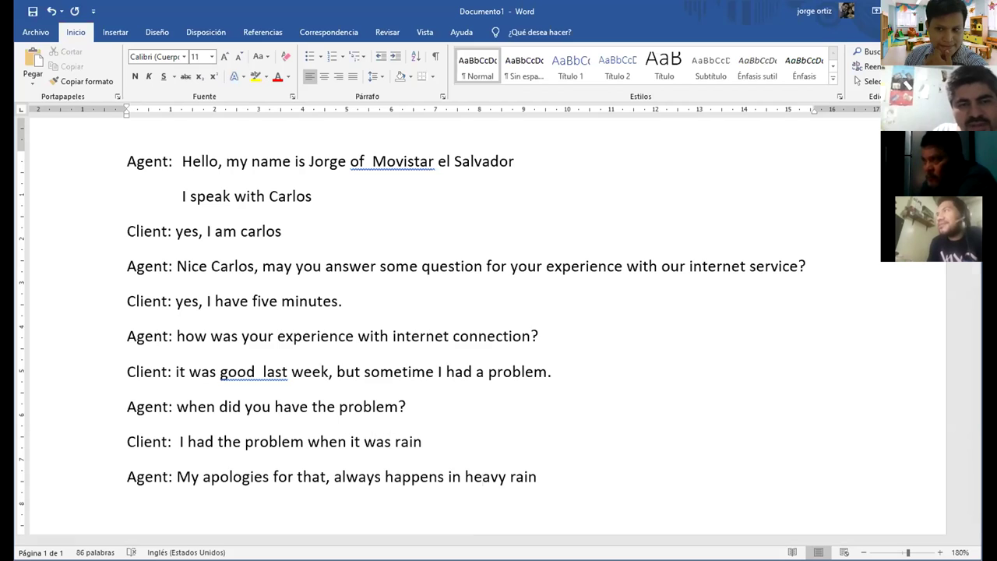
{"action": "left_click_drag", "start_coordinate": [424, 441], "coordinate": [509, 477]}
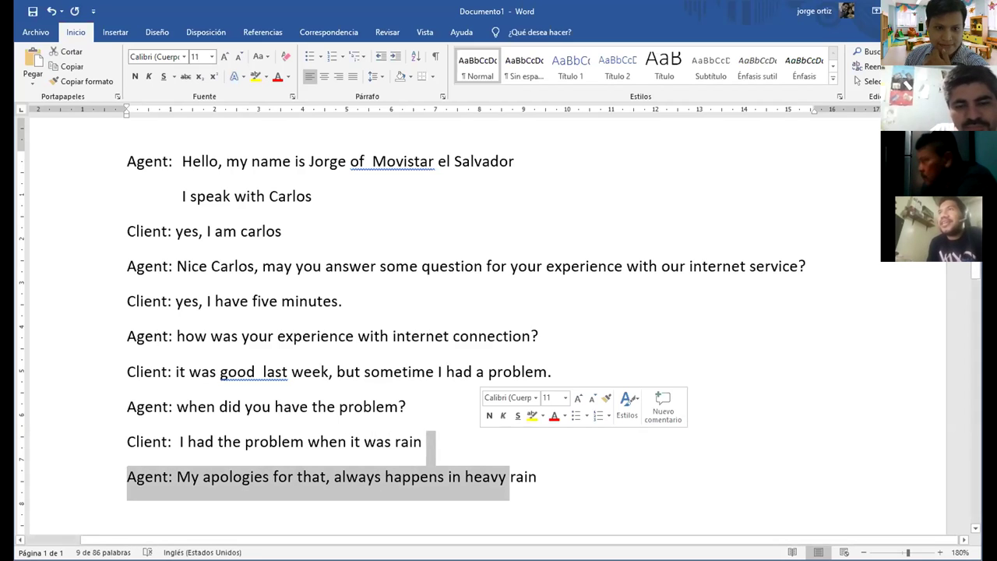
{"action": "left_click", "coordinate": [480, 442]}
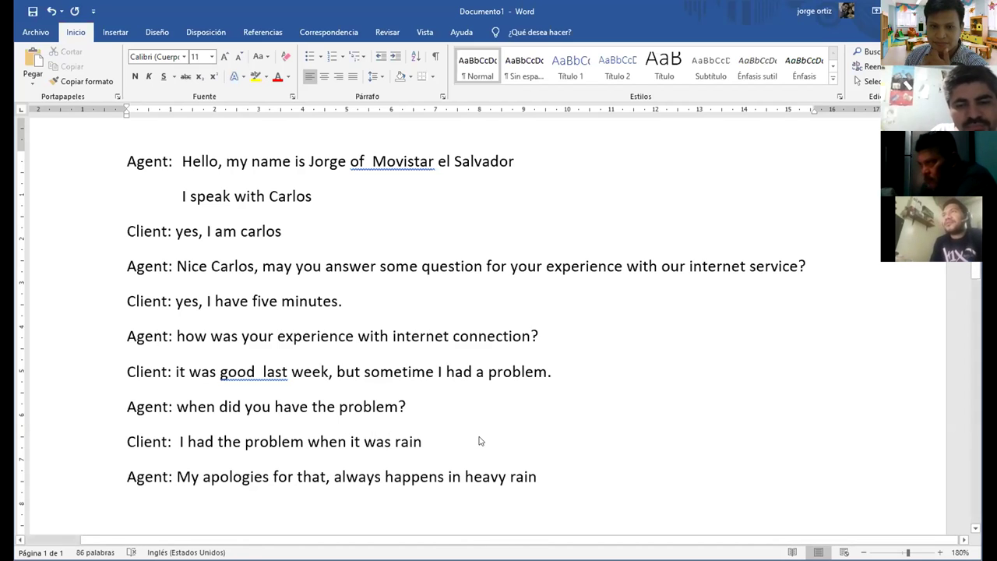
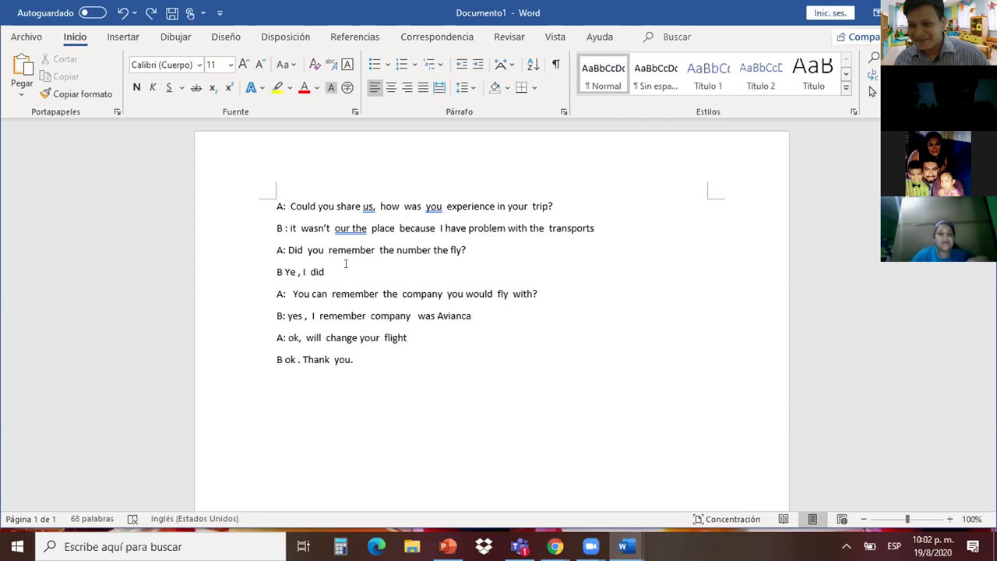
{"action": "left_click", "coordinate": [301, 322]}
{"action": "type", "text": "I"}
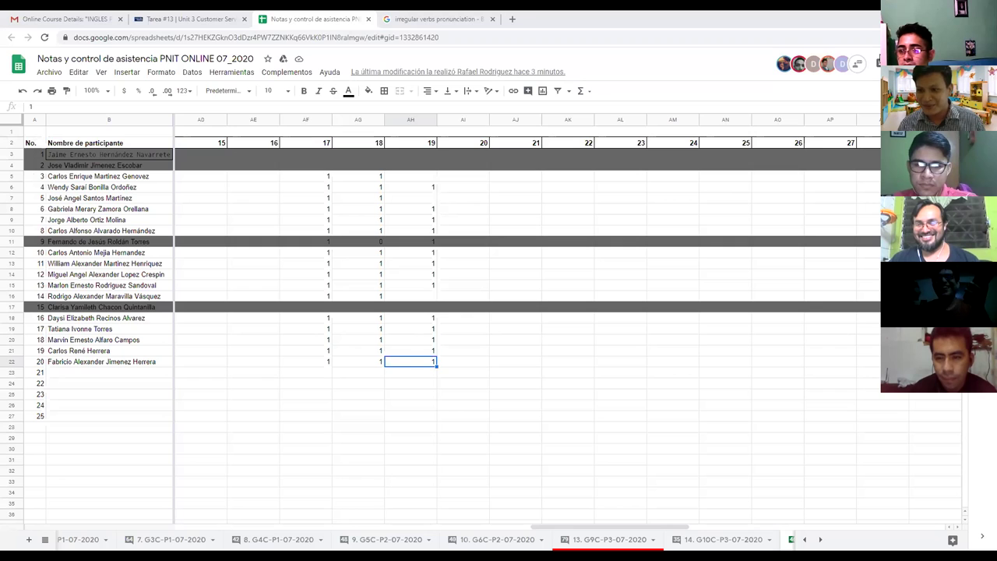
Step: In the Google Sheets attendance spreadsheet, record 1 for participants 3, 4 and 5 in the day 19 column, cells AH5 to AH7
{"action": "left_click", "coordinate": [419, 180]}
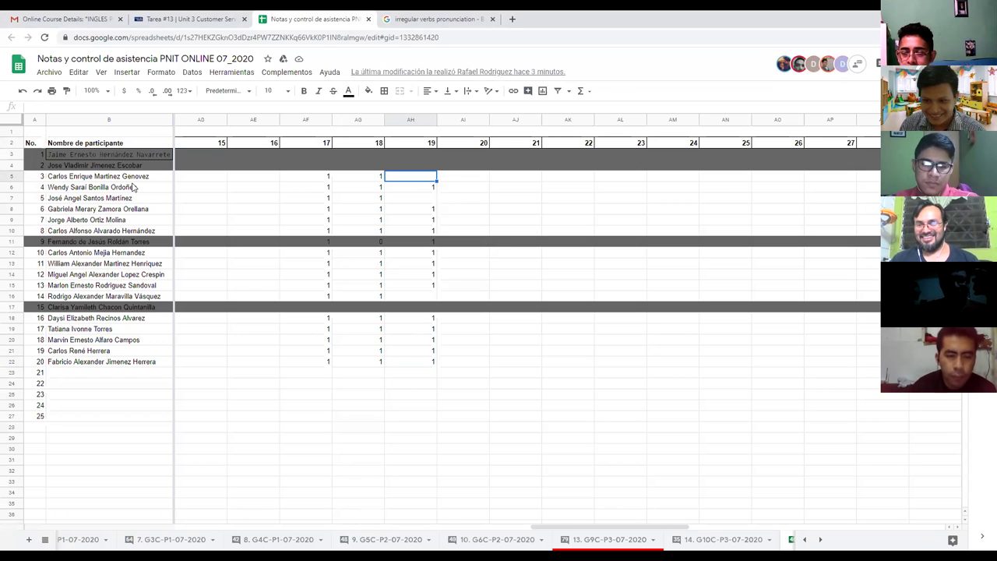
{"action": "type", "text": "1"}
{"action": "key", "text": "Return"}
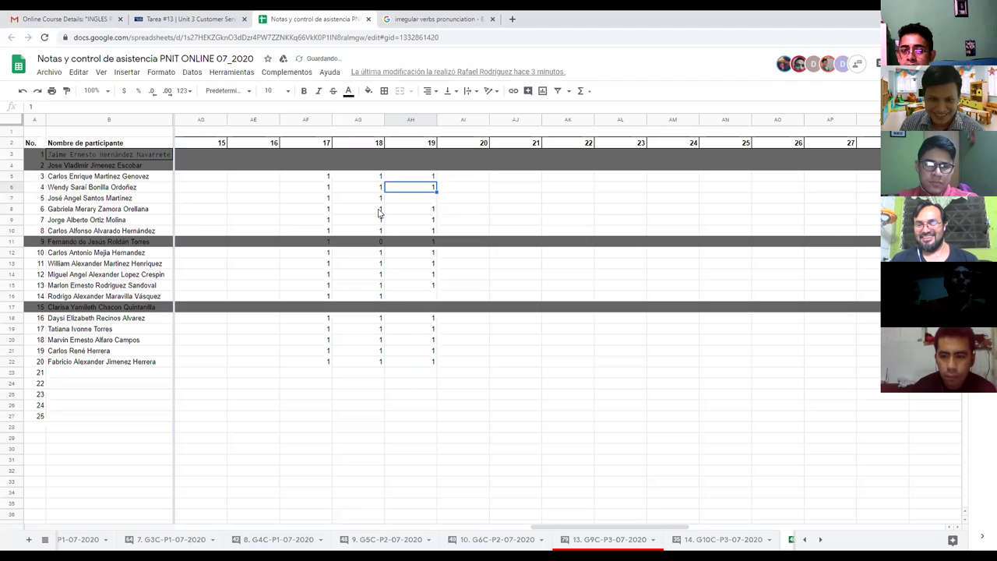
{"action": "type", "text": "1"}
{"action": "key", "text": "Return"}
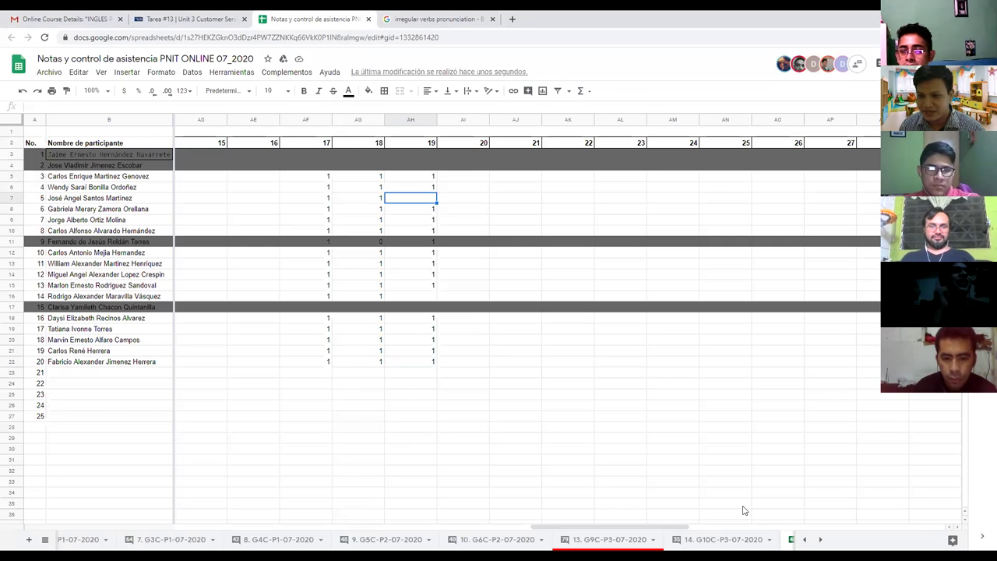
{"action": "type", "text": "1"}
{"action": "key", "text": "Return"}
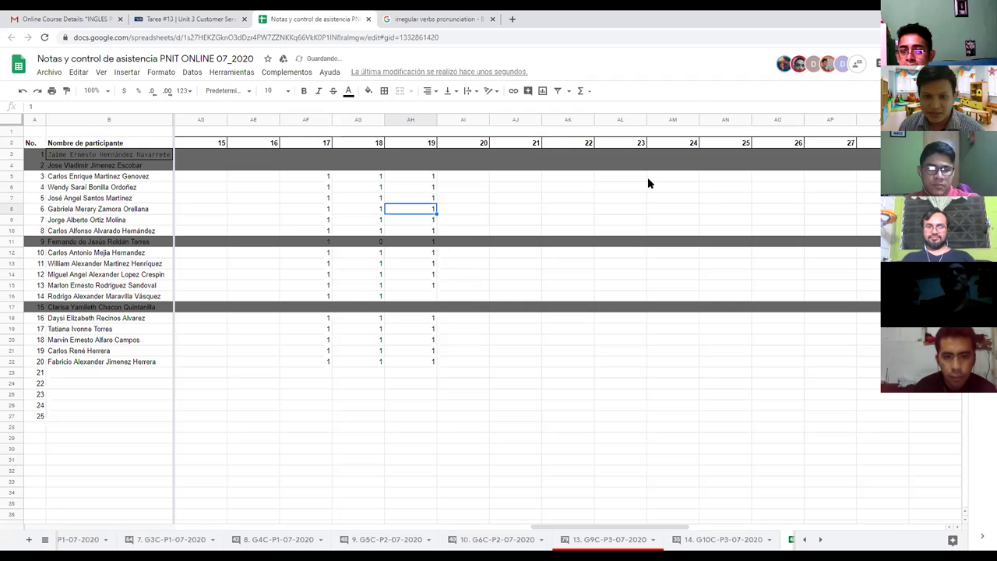
Step: Record attendance as 1 for participant 14 in the day 19 column, cell AH16
{"action": "key", "text": "Down"}
{"action": "key", "text": "Down"}
{"action": "key", "text": "Down"}
{"action": "key", "text": "Down"}
{"action": "key", "text": "Down"}
{"action": "key", "text": "Down"}
{"action": "key", "text": "Down"}
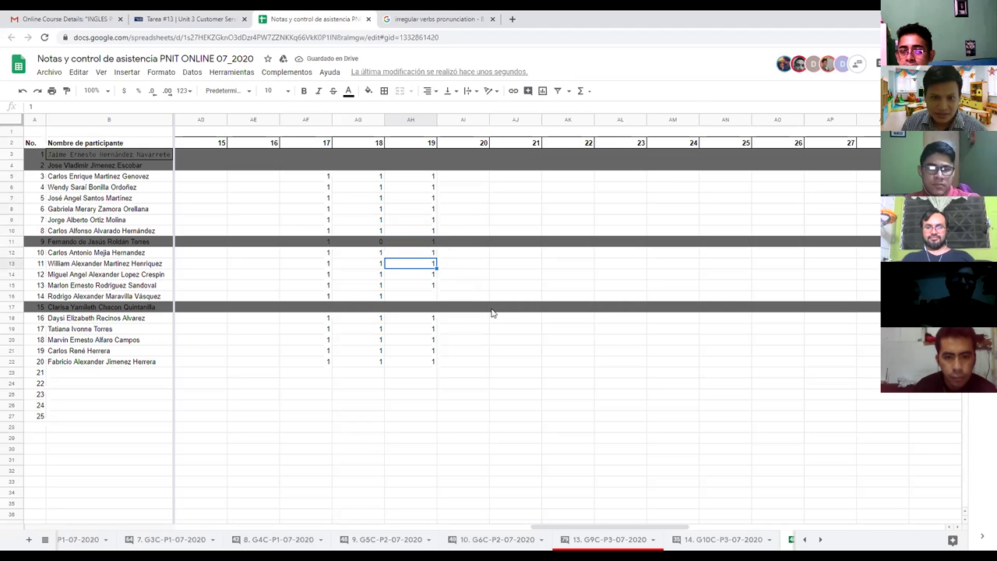
{"action": "key", "text": "Down"}
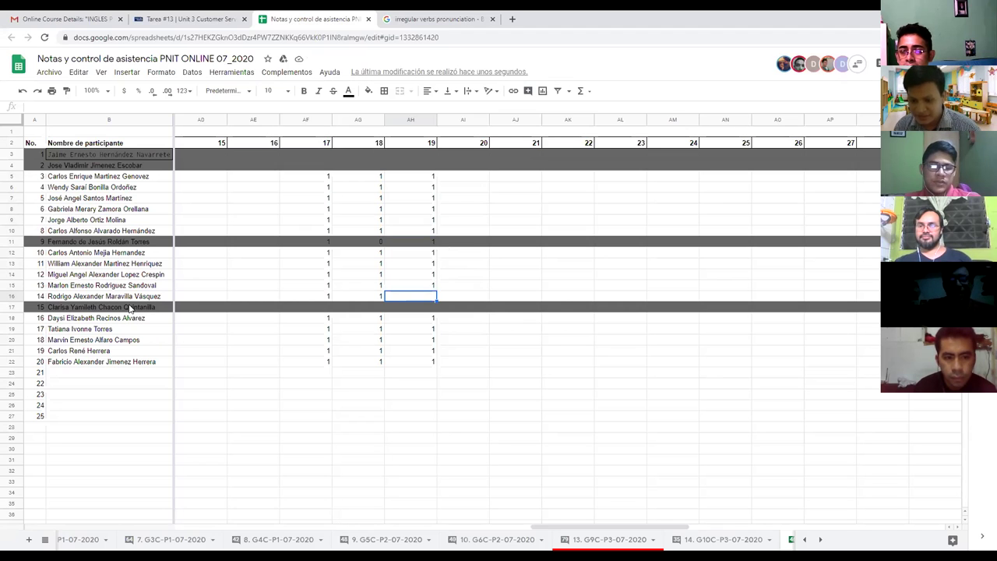
{"action": "type", "text": "1"}
{"action": "key", "text": "Return"}
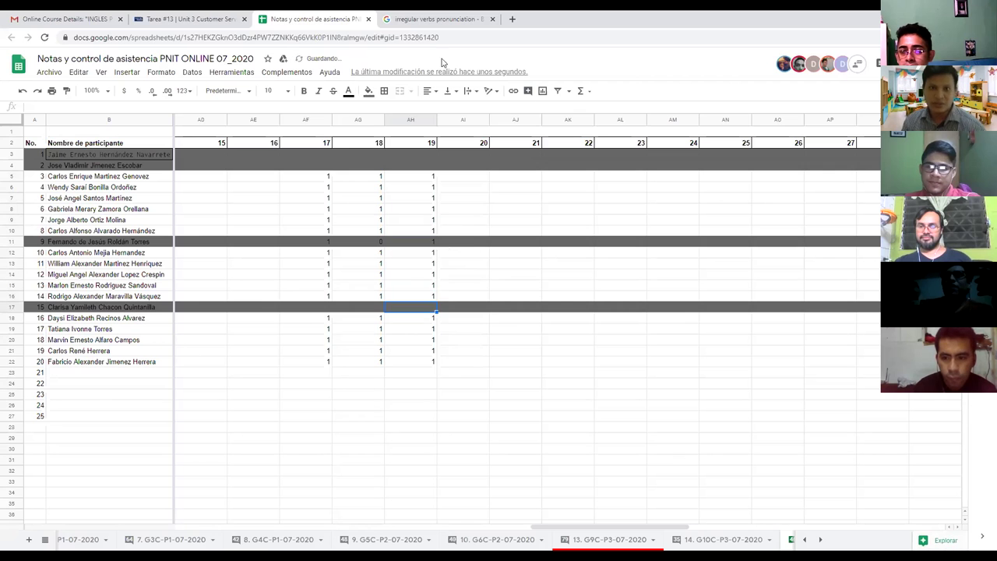